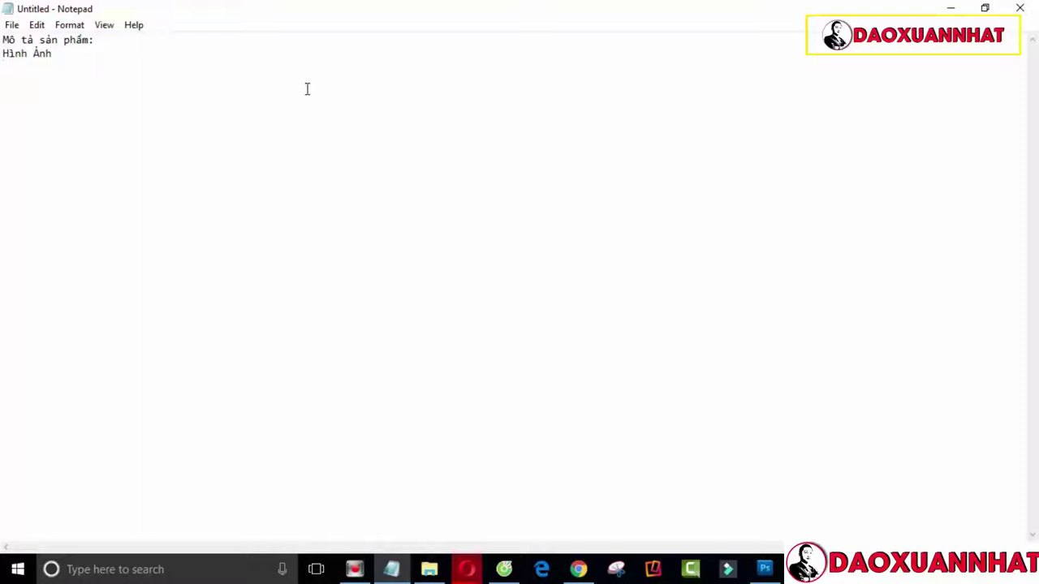
Switch to the HD đăng sản phẩm lên website folder and look through the watch product images
{"action": "left_click", "coordinate": [951, 8]}
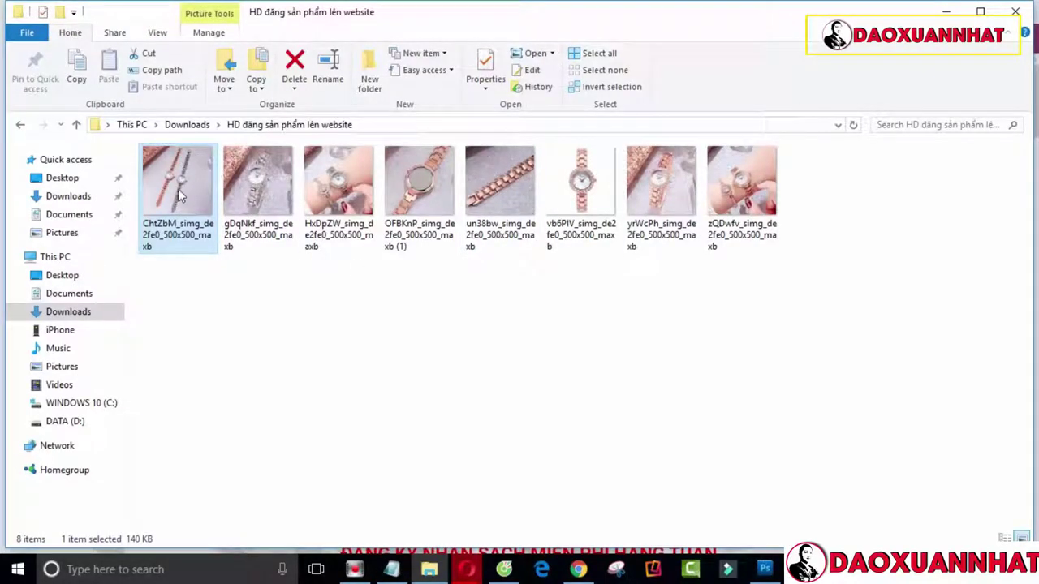
{"action": "left_click", "coordinate": [258, 176]}
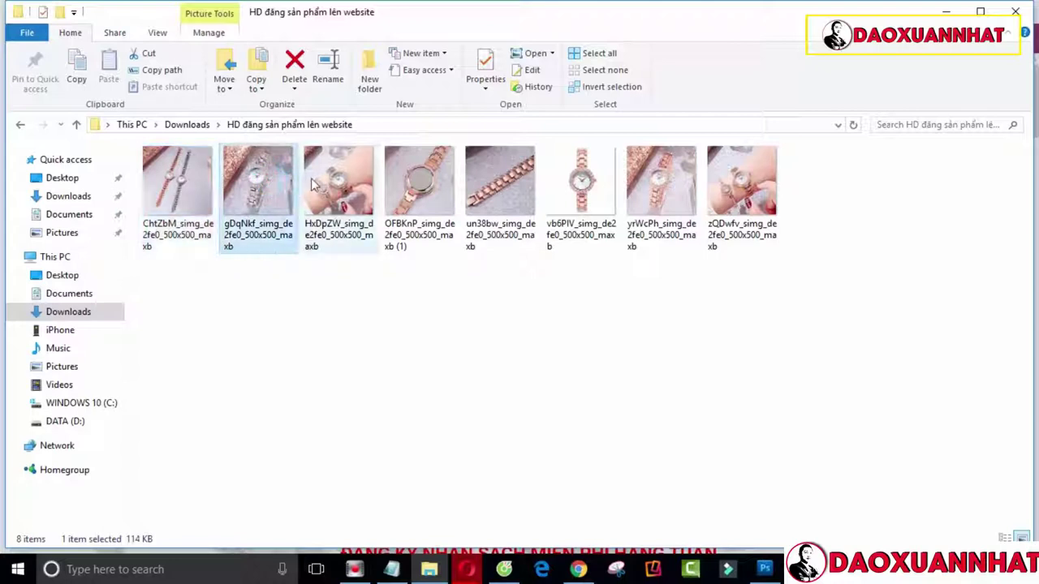
{"action": "left_click", "coordinate": [367, 183]}
{"action": "left_click", "coordinate": [419, 180]}
{"action": "left_click", "coordinate": [500, 180]}
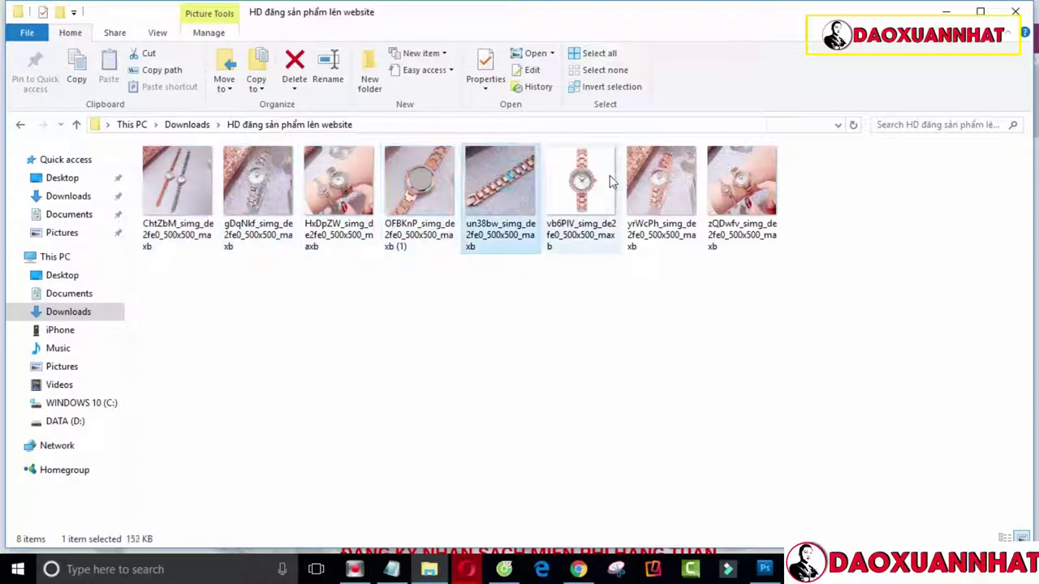
{"action": "left_click", "coordinate": [605, 180]}
{"action": "left_click", "coordinate": [661, 182]}
{"action": "left_click", "coordinate": [729, 177]}
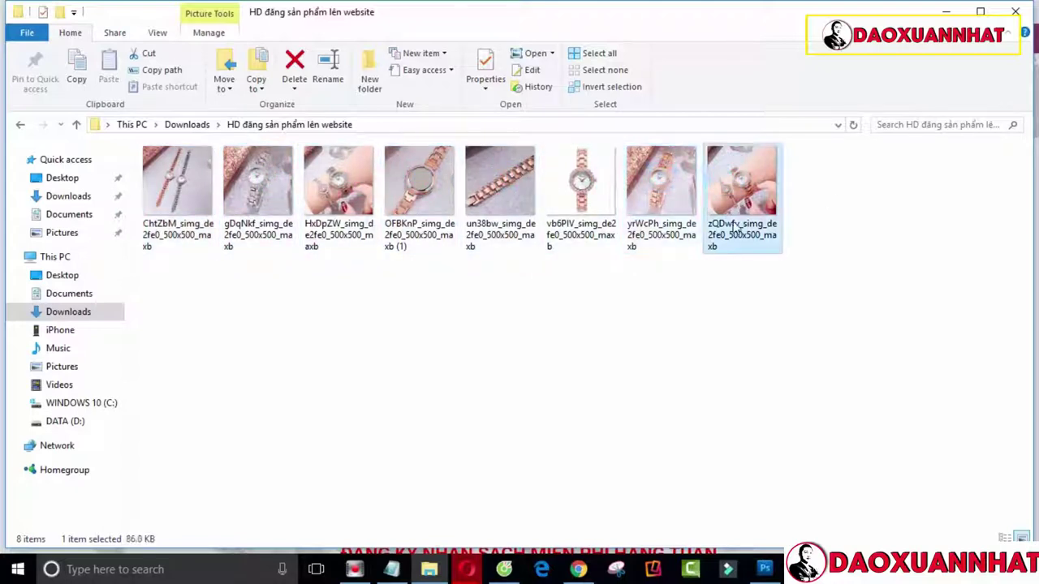
{"action": "left_click", "coordinate": [268, 175]}
{"action": "left_click", "coordinate": [339, 173]}
{"action": "left_click", "coordinate": [436, 180]}
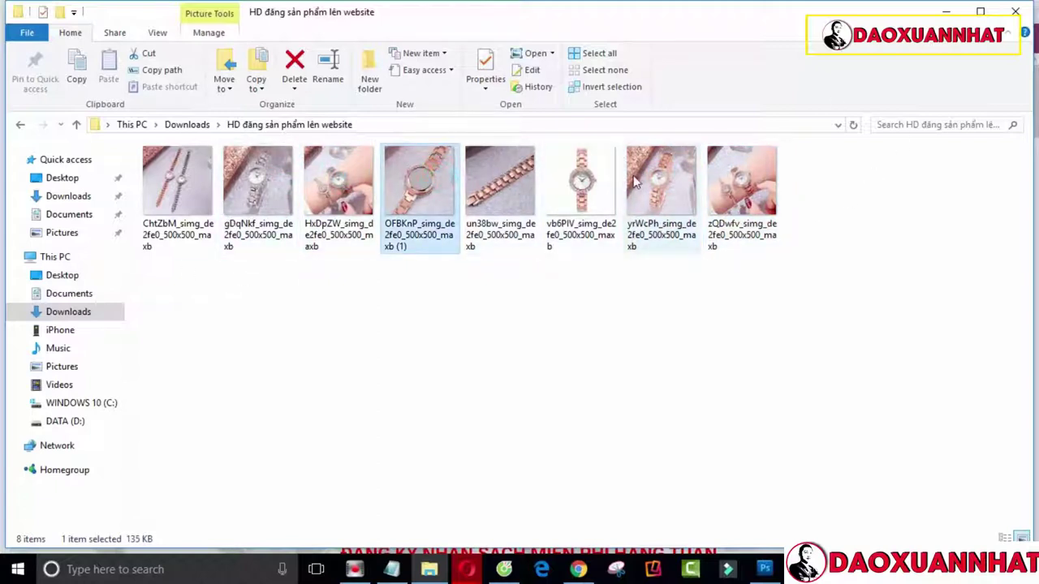
{"action": "left_click", "coordinate": [167, 198]}
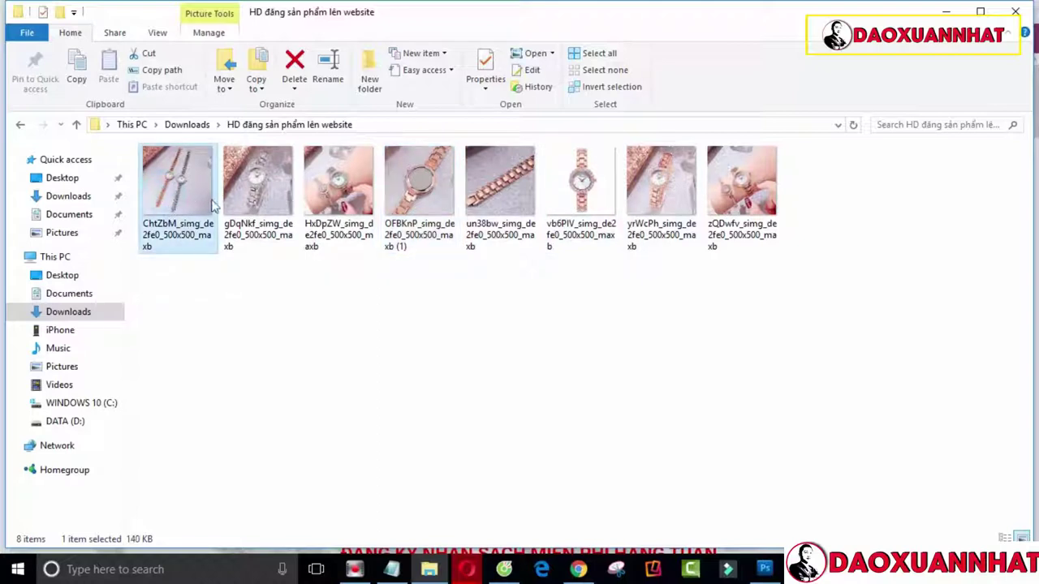
{"action": "left_click", "coordinate": [260, 185]}
{"action": "left_click", "coordinate": [345, 177]}
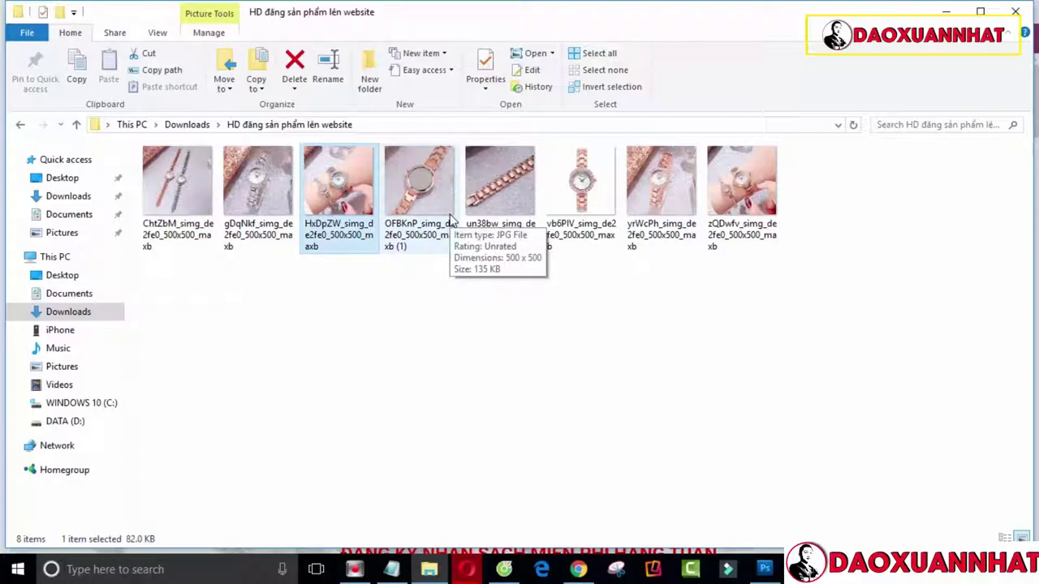
{"action": "left_click", "coordinate": [740, 181]}
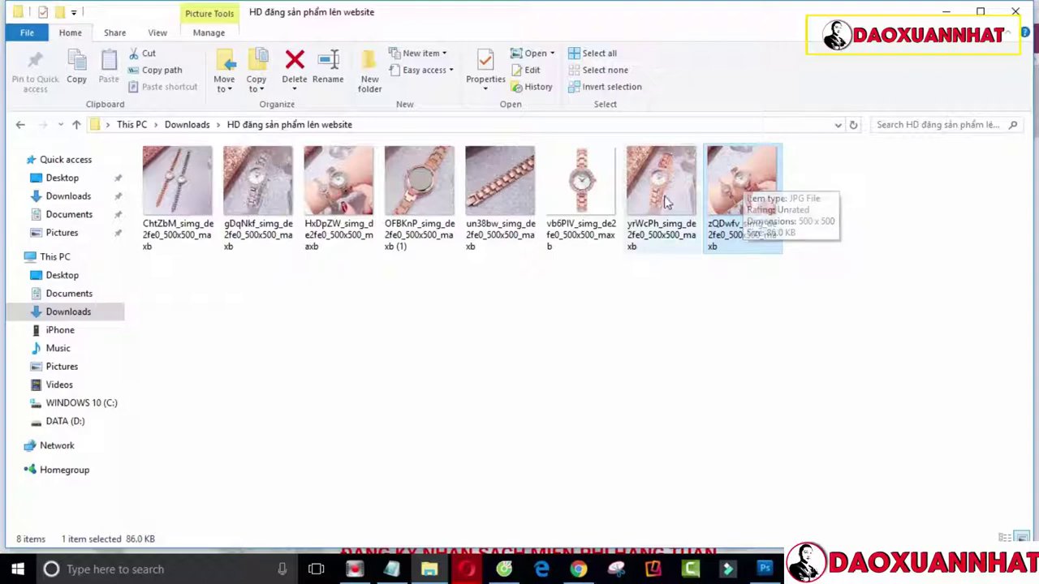
{"action": "left_click", "coordinate": [684, 180]}
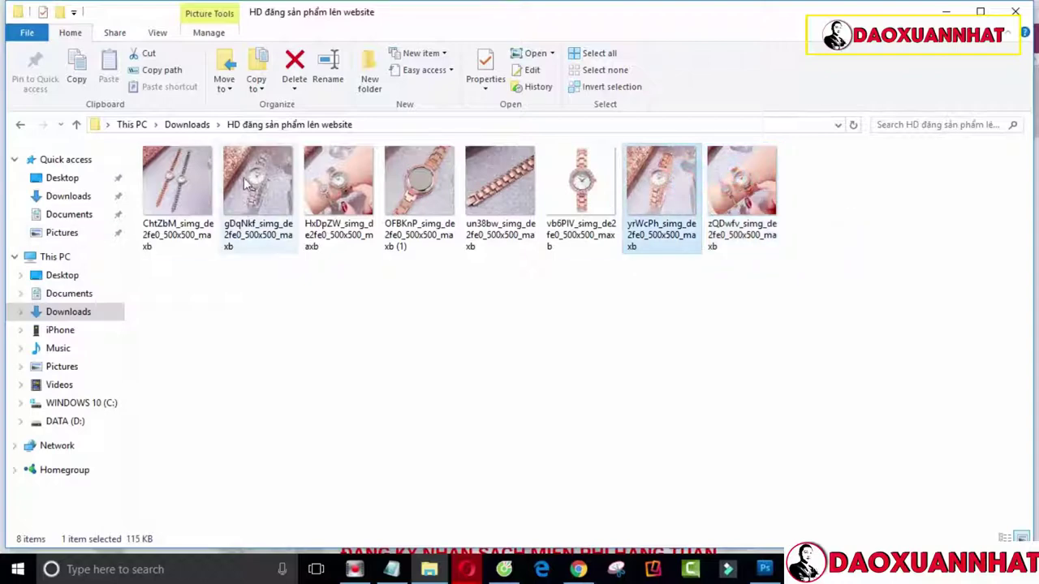
{"action": "left_click", "coordinate": [343, 177]}
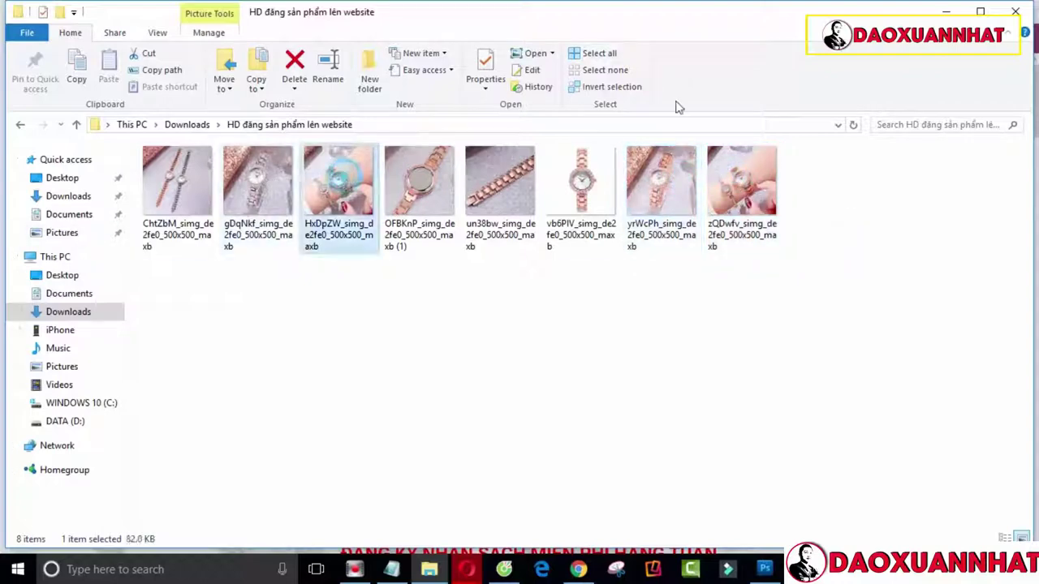
{"action": "left_click", "coordinate": [944, 11]}
Return to the Notepad product checklist, add a "Giá" line and append "(Đại diên" to the "Hình Ảnh" line
{"action": "left_click", "coordinate": [407, 570]}
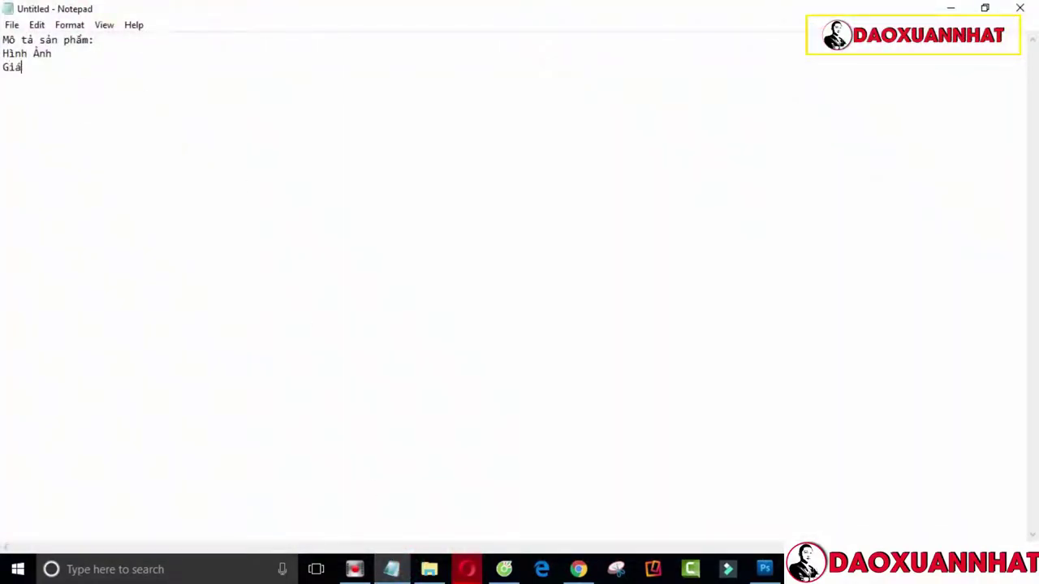
{"action": "left_click", "coordinate": [94, 54]}
{"action": "type", "text": "(Đại diên"}
{"action": "left_click", "coordinate": [950, 10]}
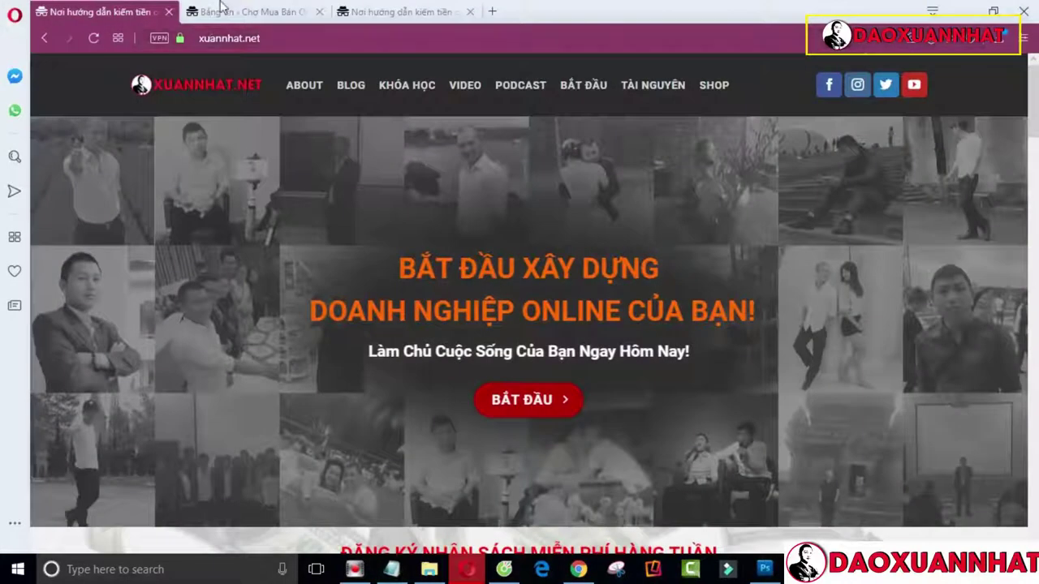
Switch to the Chợ Mua Bán Online WordPress dashboard and look over its notices and admin sections
{"action": "left_click", "coordinate": [278, 23]}
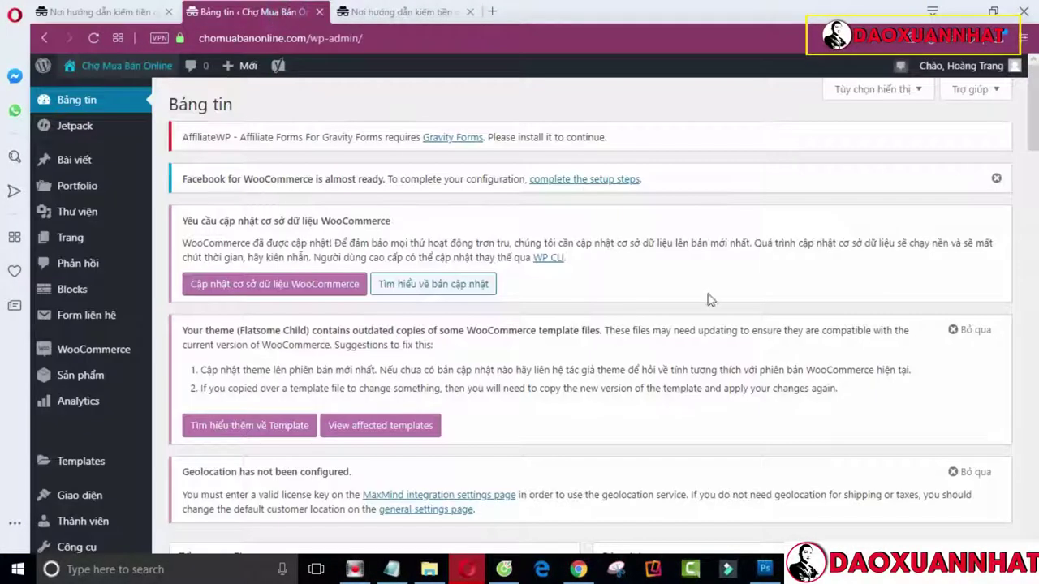
{"action": "mouse_move", "coordinate": [1026, 104]}
{"action": "left_mouse_down"}
{"action": "mouse_move", "coordinate": [1034, 193]}
{"action": "mouse_move", "coordinate": [1032, 103]}
{"action": "left_mouse_up"}
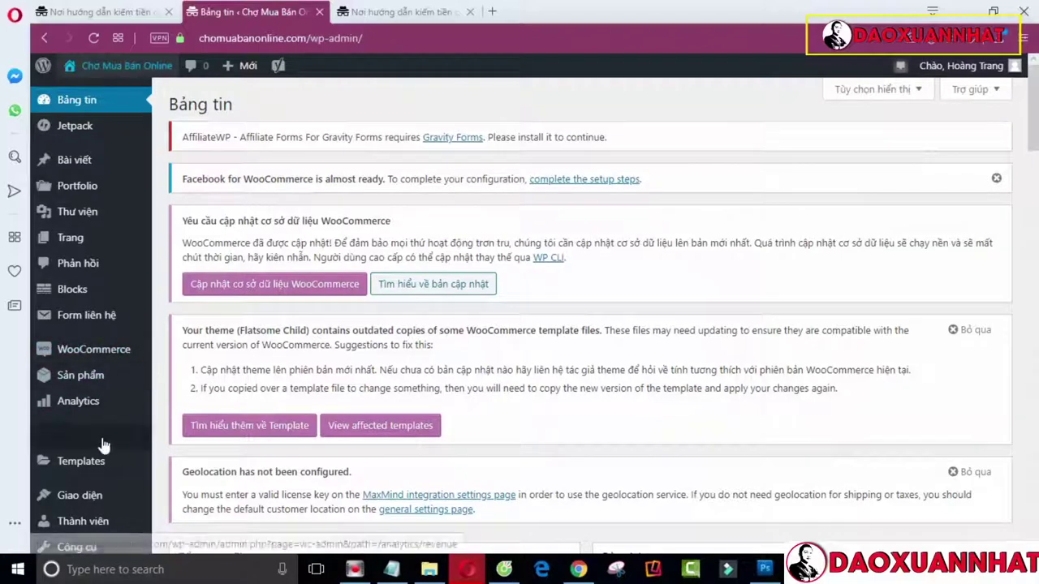
{"action": "scroll", "coordinate": [102, 442], "scroll_direction": "down", "scroll_amount": 2}
{"action": "scroll", "coordinate": [486, 284], "scroll_direction": "up", "scroll_amount": 2}
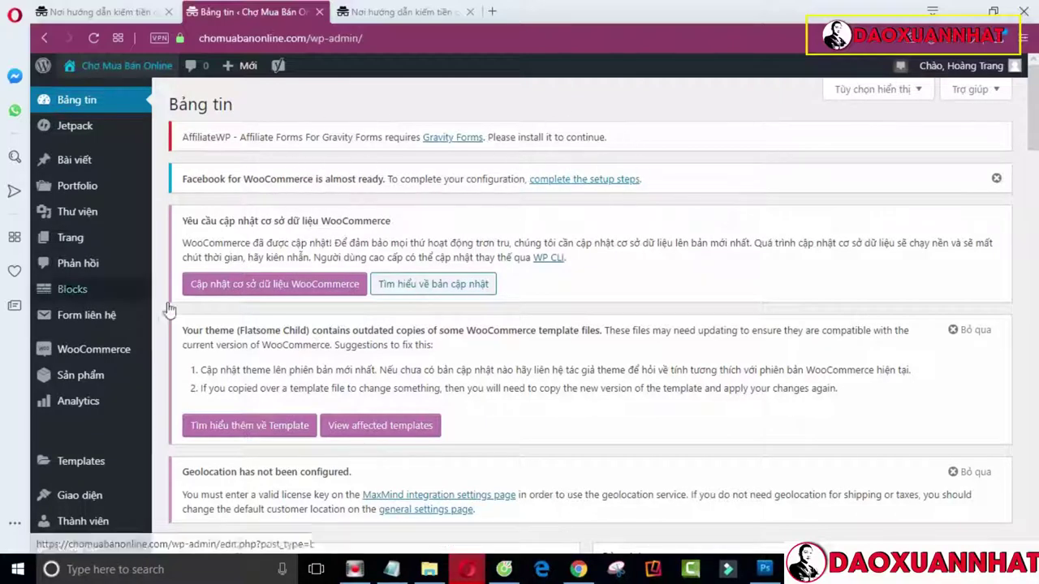
{"action": "mouse_move", "coordinate": [112, 353]}
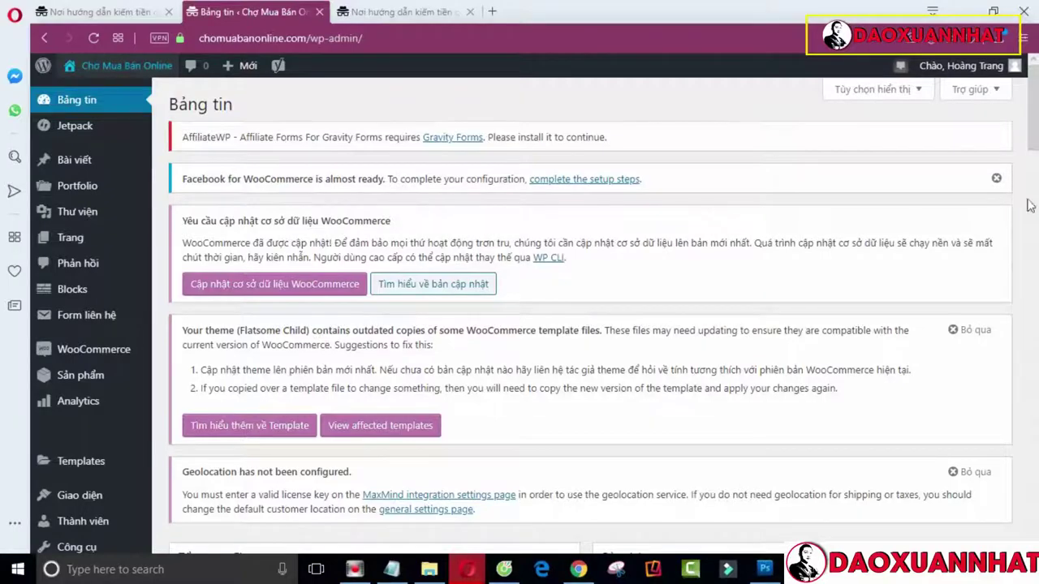
{"action": "scroll", "coordinate": [917, 220], "scroll_direction": "down", "scroll_amount": 5}
{"action": "scroll", "coordinate": [917, 220], "scroll_direction": "up", "scroll_amount": 5}
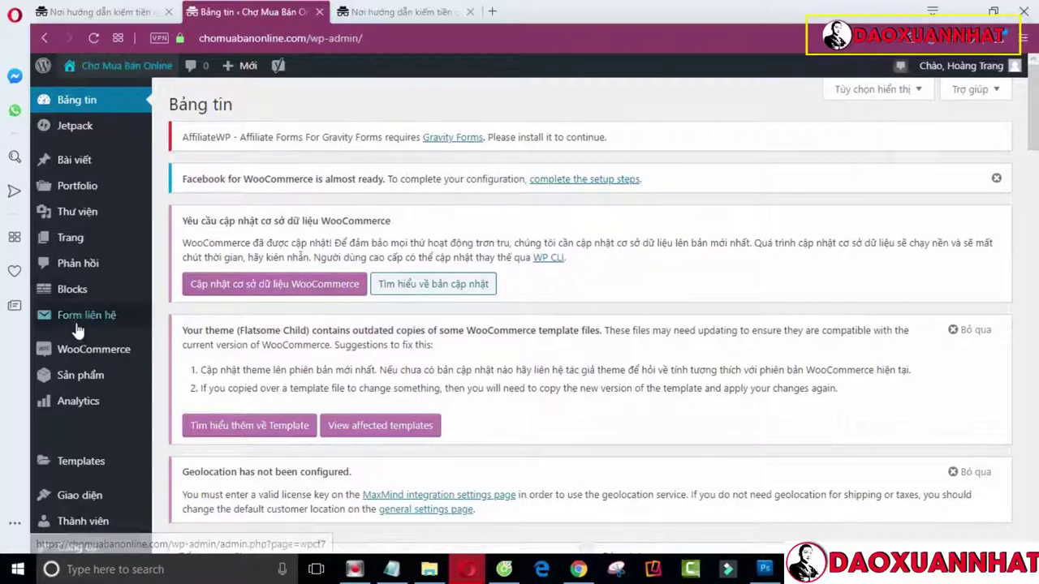
Open the form for adding a new WooCommerce product
{"action": "left_click", "coordinate": [77, 382]}
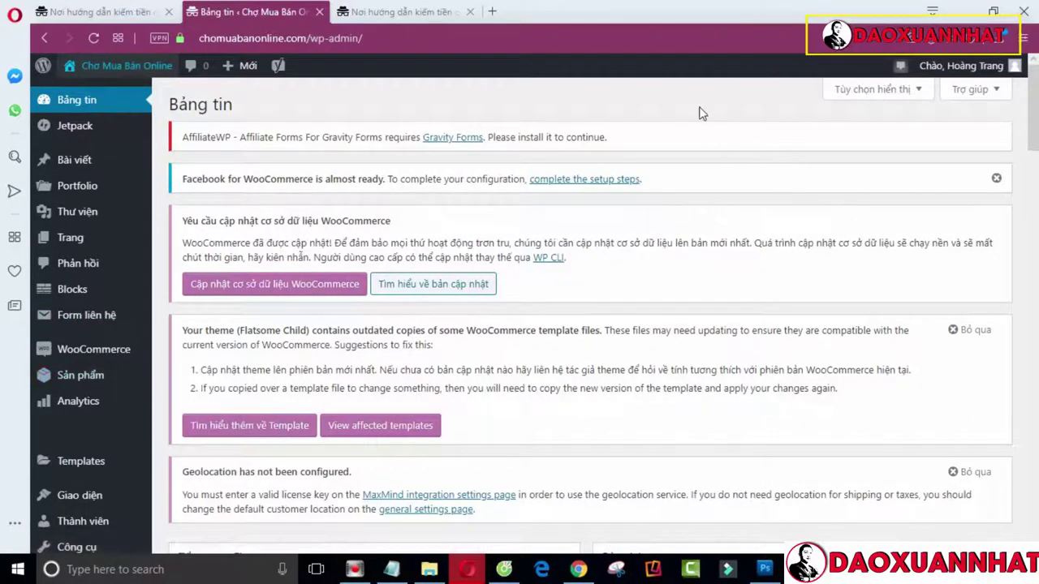
{"action": "mouse_move", "coordinate": [90, 387]}
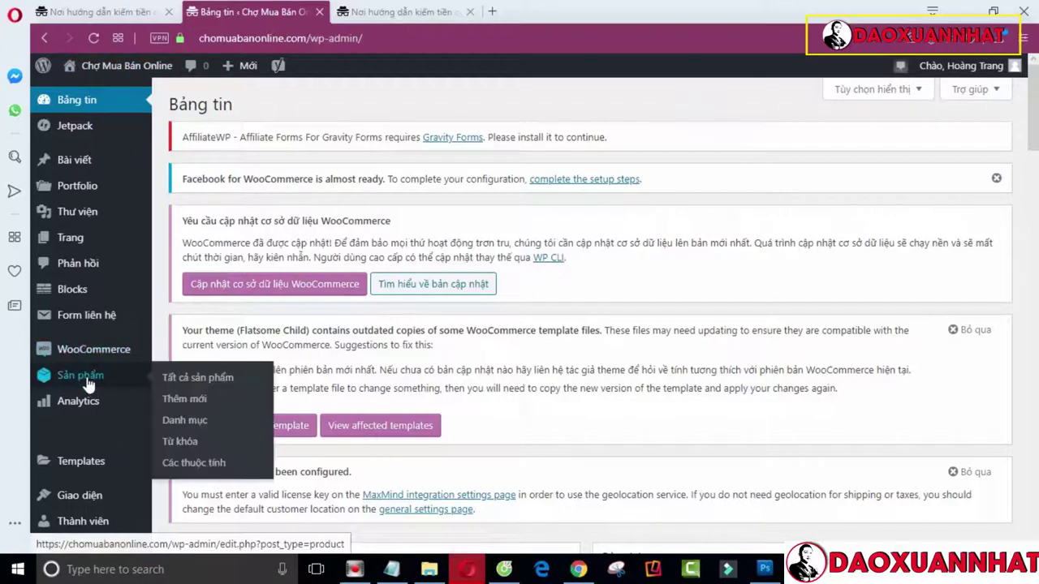
{"action": "left_click", "coordinate": [188, 399]}
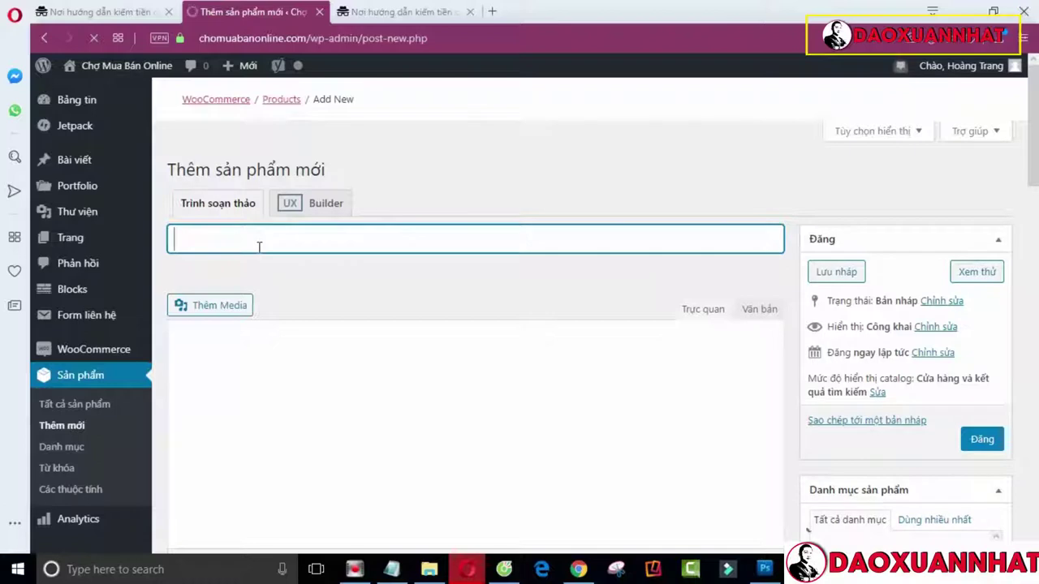
Enter the product name "Đồng hồ Taxina Xuất xứ ... tuyệt đẹp dành cho chị em"
{"action": "type", "text": "Đ"}
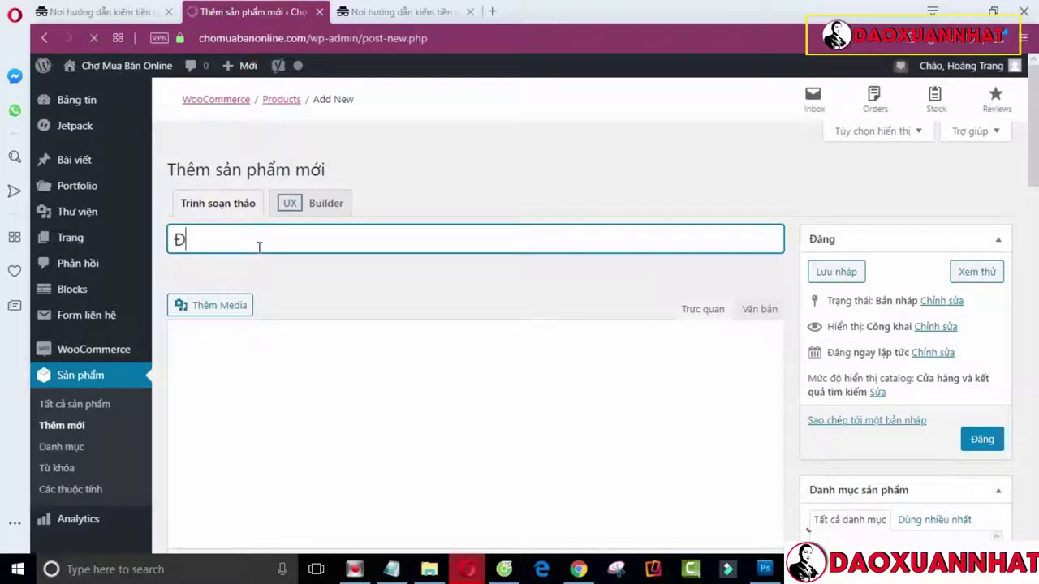
{"action": "type", "text": "ồng "}
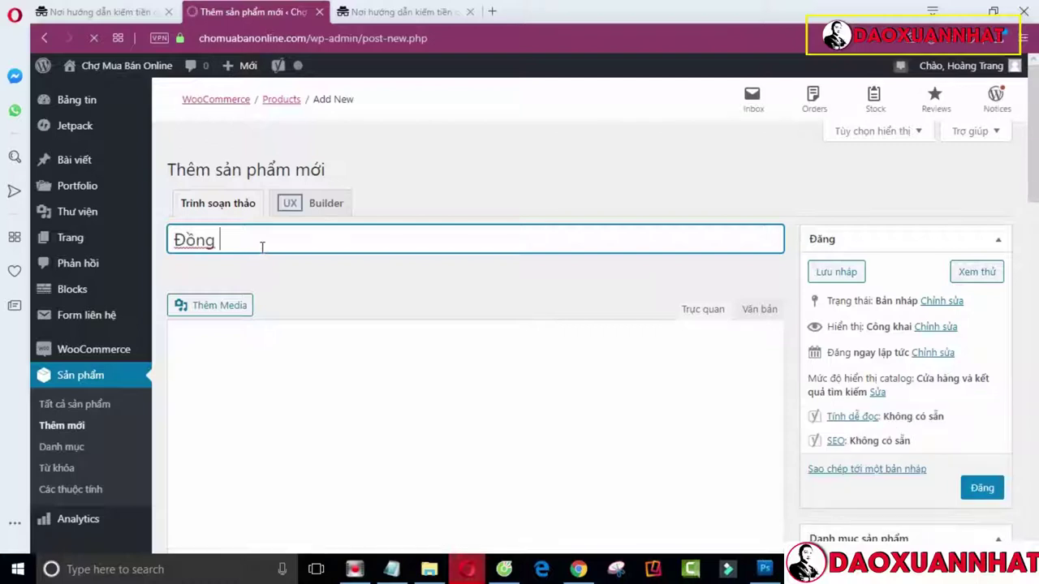
{"action": "type", "text": "hồ "}
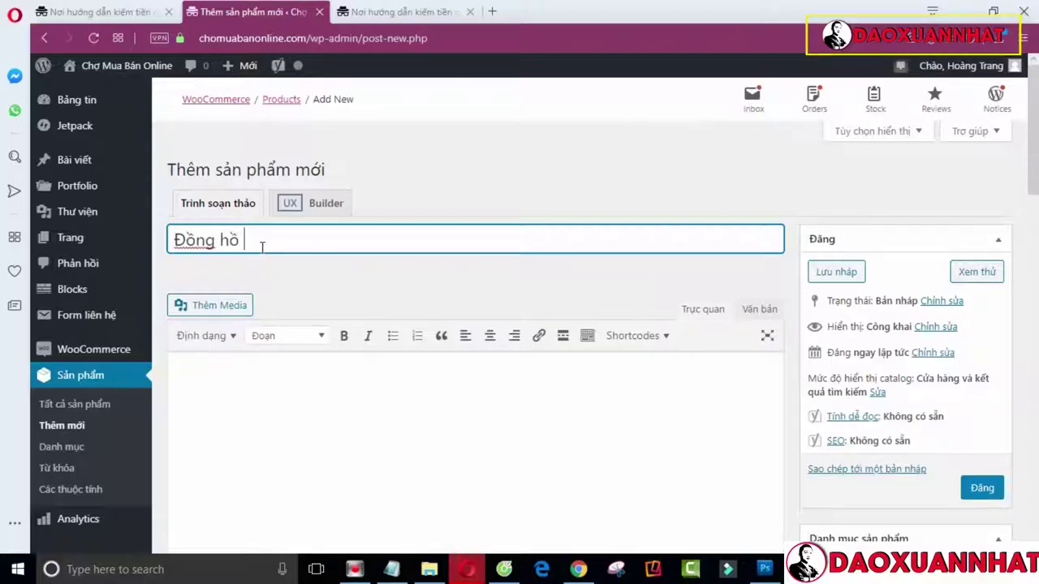
{"action": "type", "text": "Taxina"}
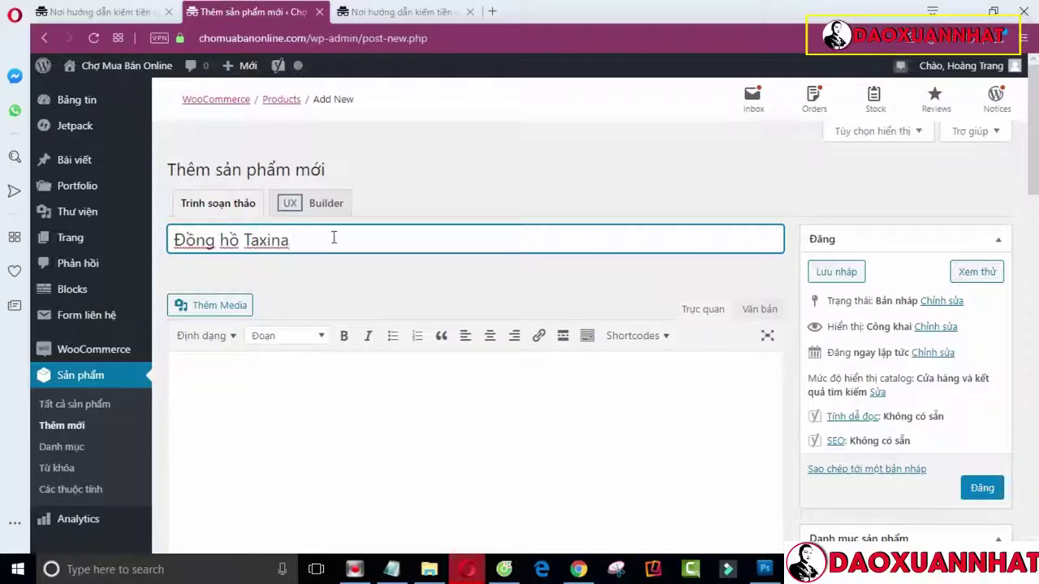
{"action": "type", "text": " Xuất xứ ... tuyết"}
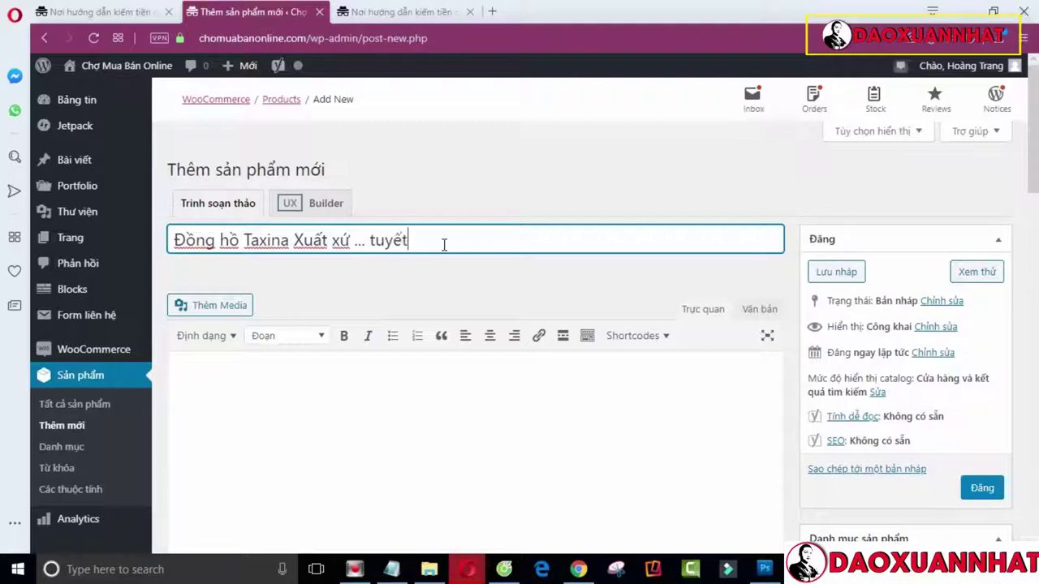
{"action": "type", "text": "đ"}
{"action": "type", "text": "ep"}
{"action": "type", "text": "danh"}
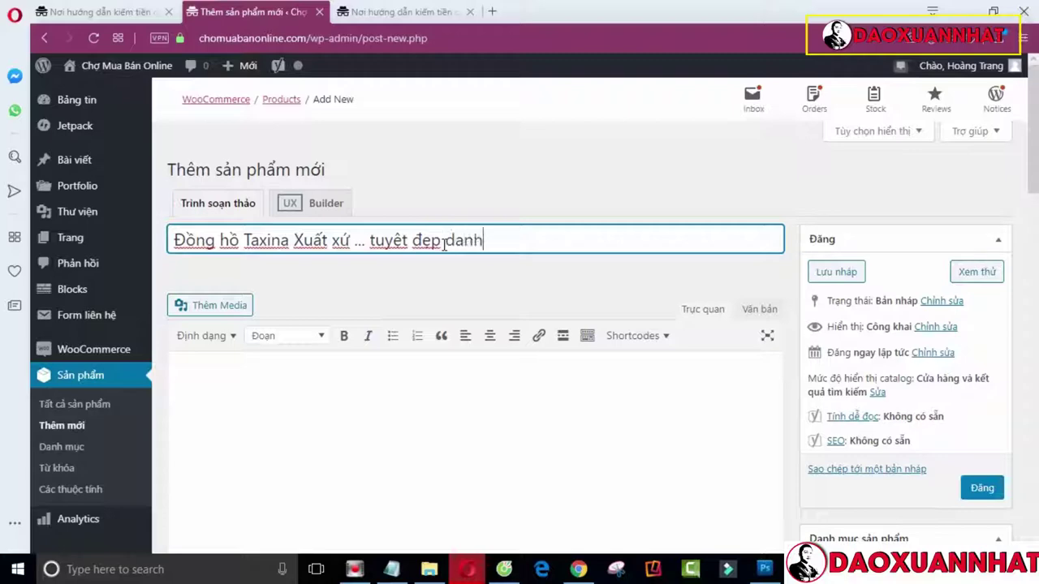
{"action": "type", "text": " cho chi em"}
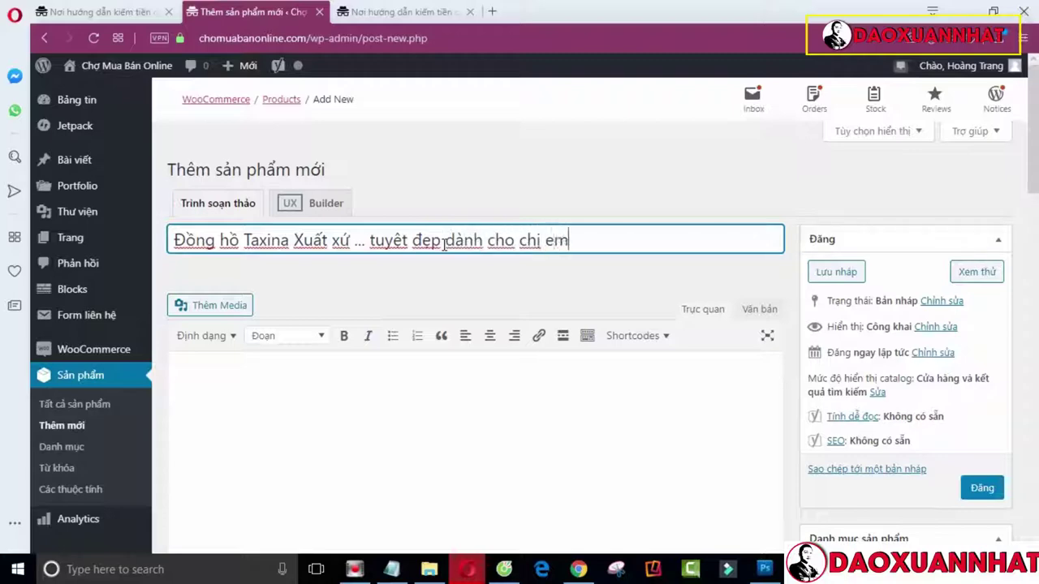
{"action": "left_click", "coordinate": [444, 240]}
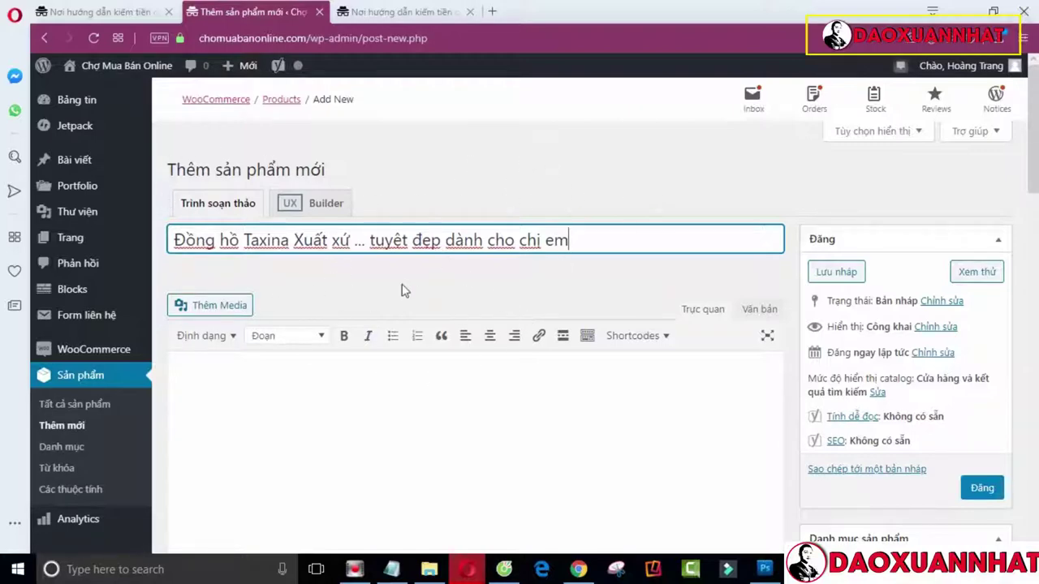
{"action": "key", "text": "End"}
Open the Chợ Mua Bán Online storefront in a new browser tab and switch to it
{"action": "left_click_drag", "start_coordinate": [1037, 162], "coordinate": [1034, 520]}
{"action": "scroll", "coordinate": [331, 284], "scroll_direction": "up", "scroll_amount": 10}
{"action": "right_click", "coordinate": [135, 67]}
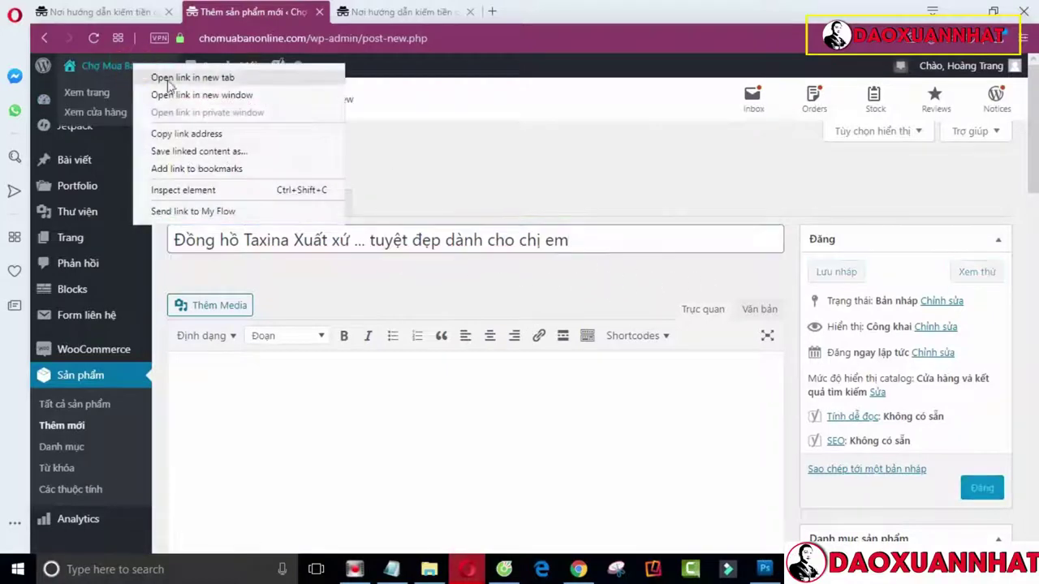
{"action": "left_click", "coordinate": [193, 78]}
{"action": "left_click", "coordinate": [398, 11]}
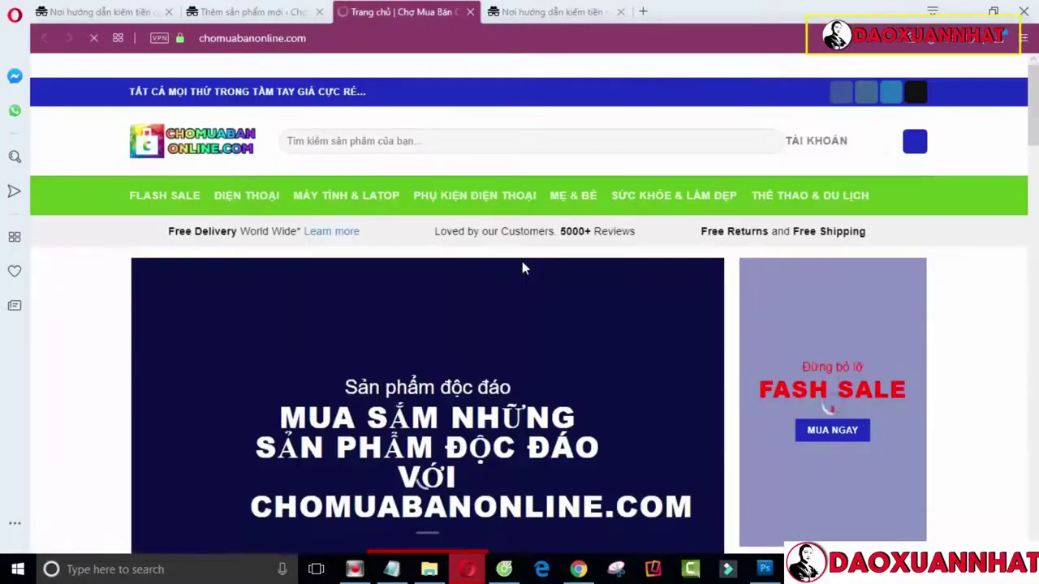
Open the Đồng Hồ Nữ Chính Hãng TAXINA 5105 product from the best sellers and review its images, price, specifications and description
{"action": "scroll", "coordinate": [522, 261], "scroll_direction": "down", "scroll_amount": 3}
{"action": "scroll", "coordinate": [522, 261], "scroll_direction": "down", "scroll_amount": 5}
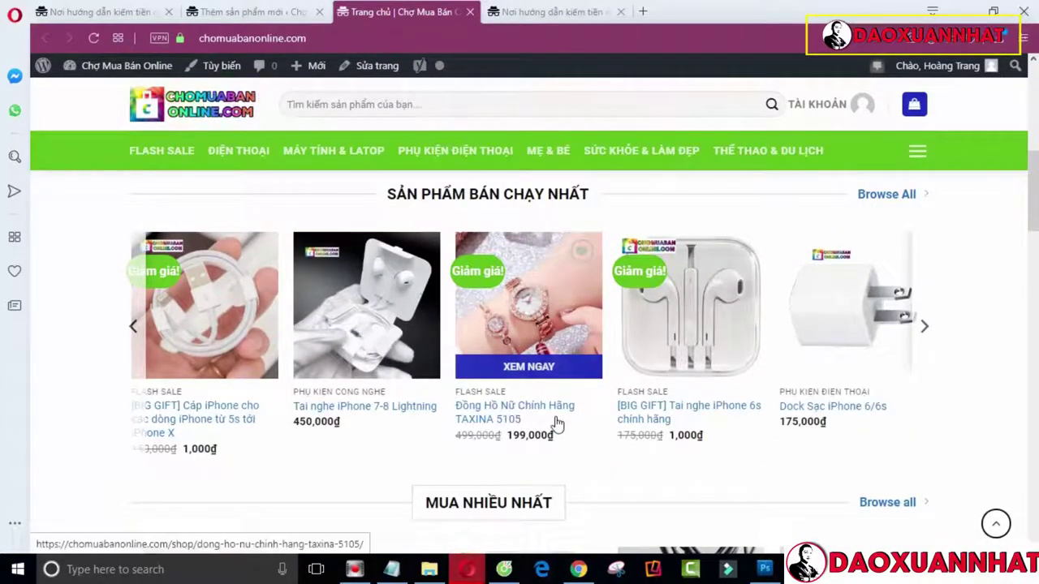
{"action": "left_click", "coordinate": [486, 407]}
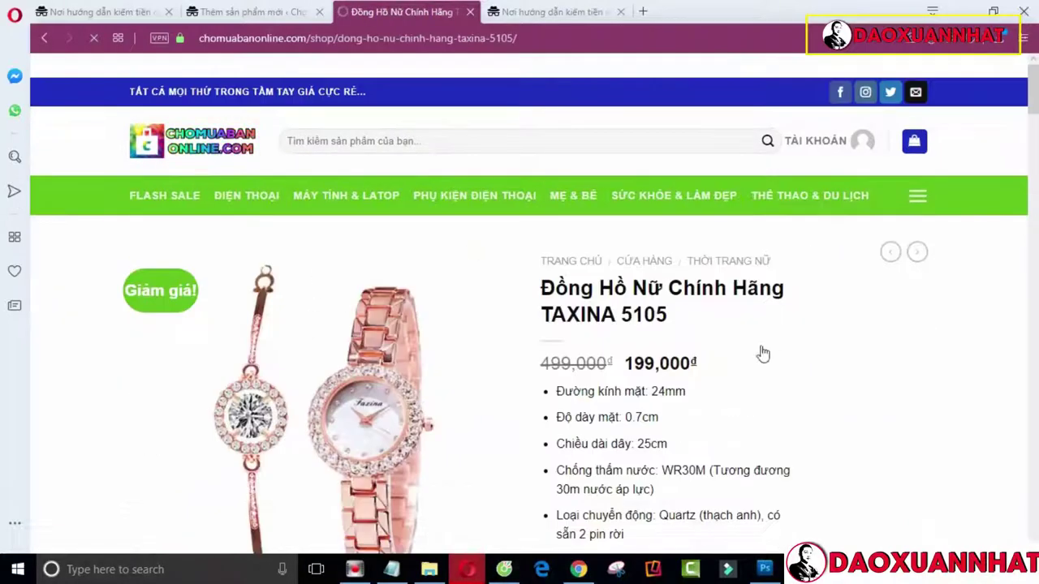
{"action": "scroll", "coordinate": [593, 251], "scroll_direction": "down", "scroll_amount": 2}
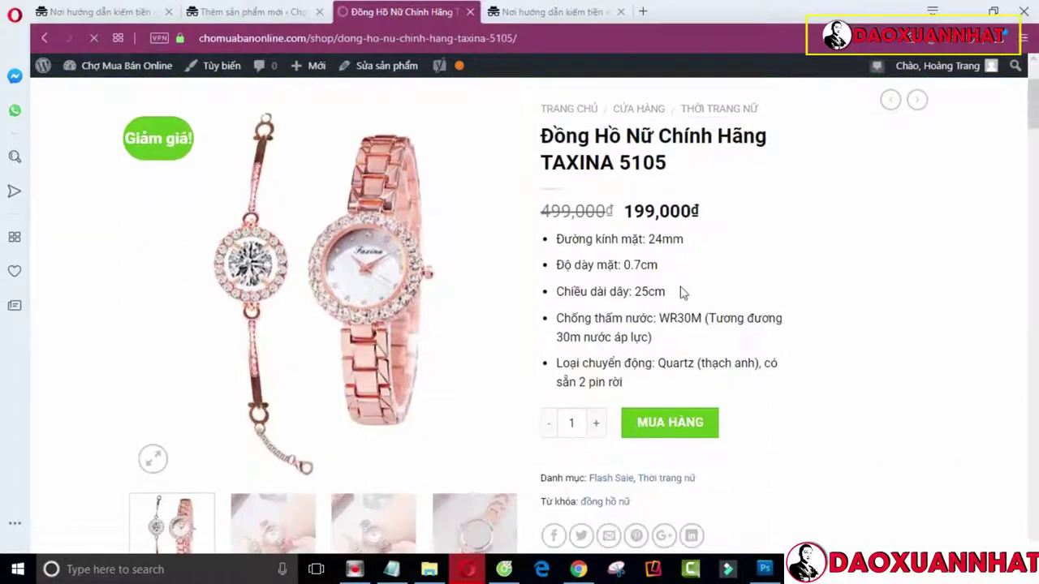
{"action": "scroll", "coordinate": [584, 300], "scroll_direction": "down", "scroll_amount": 5}
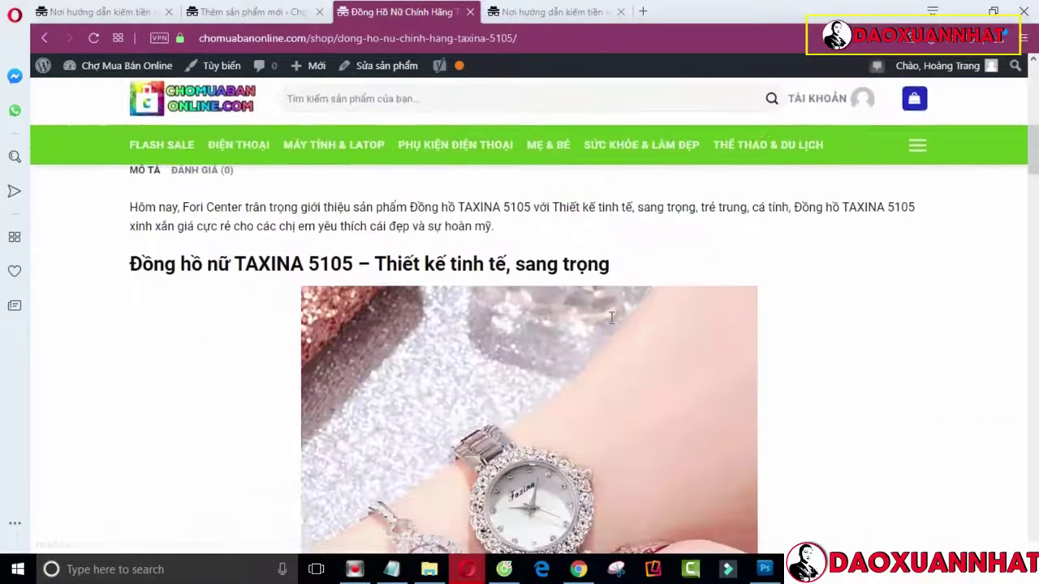
{"action": "scroll", "coordinate": [612, 325], "scroll_direction": "up", "scroll_amount": 7}
{"action": "scroll", "coordinate": [603, 336], "scroll_direction": "down", "scroll_amount": 8}
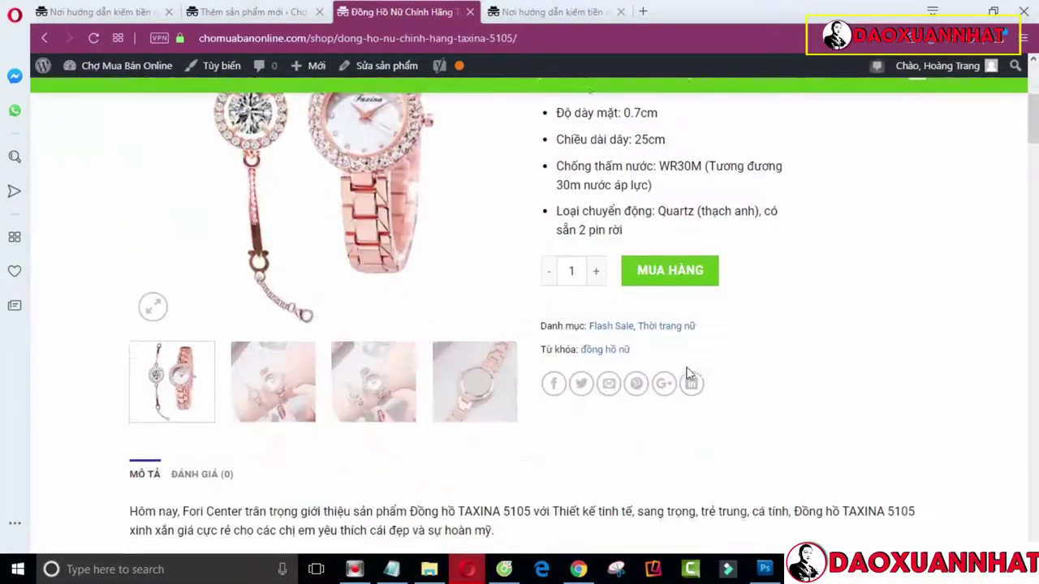
Skim the TAXINA 5105 product page down to the customer policy list and return to its beginning
{"action": "scroll", "coordinate": [473, 396], "scroll_direction": "down", "scroll_amount": 6}
{"action": "scroll", "coordinate": [554, 403], "scroll_direction": "down", "scroll_amount": 15}
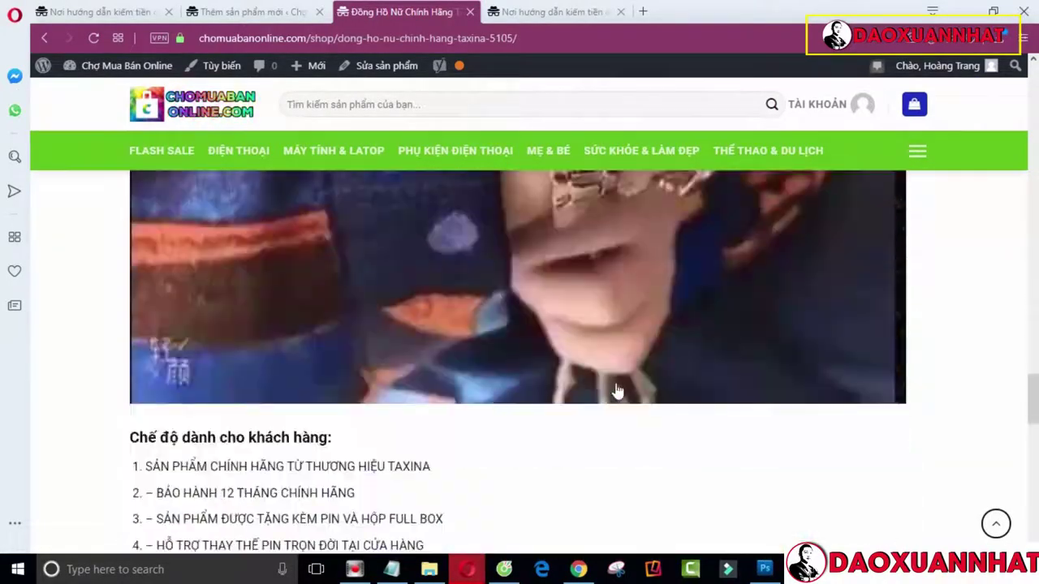
{"action": "scroll", "coordinate": [669, 387], "scroll_direction": "down", "scroll_amount": 4}
{"action": "scroll", "coordinate": [670, 393], "scroll_direction": "up", "scroll_amount": 5}
{"action": "left_click_drag", "start_coordinate": [1035, 403], "coordinate": [1034, 134]}
Examine the TAXINA 5105 description's structure: headings, images, paragraphs, price section, product video and customer policy list
{"action": "scroll", "coordinate": [346, 388], "scroll_direction": "down", "scroll_amount": 4}
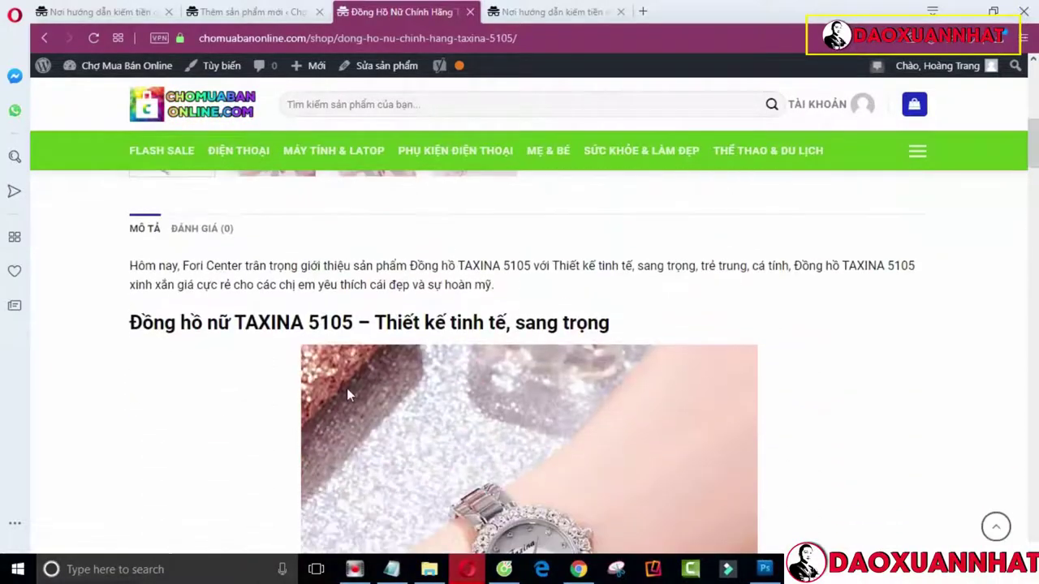
{"action": "scroll", "coordinate": [227, 420], "scroll_direction": "down", "scroll_amount": 6}
{"action": "scroll", "coordinate": [211, 414], "scroll_direction": "down", "scroll_amount": 3}
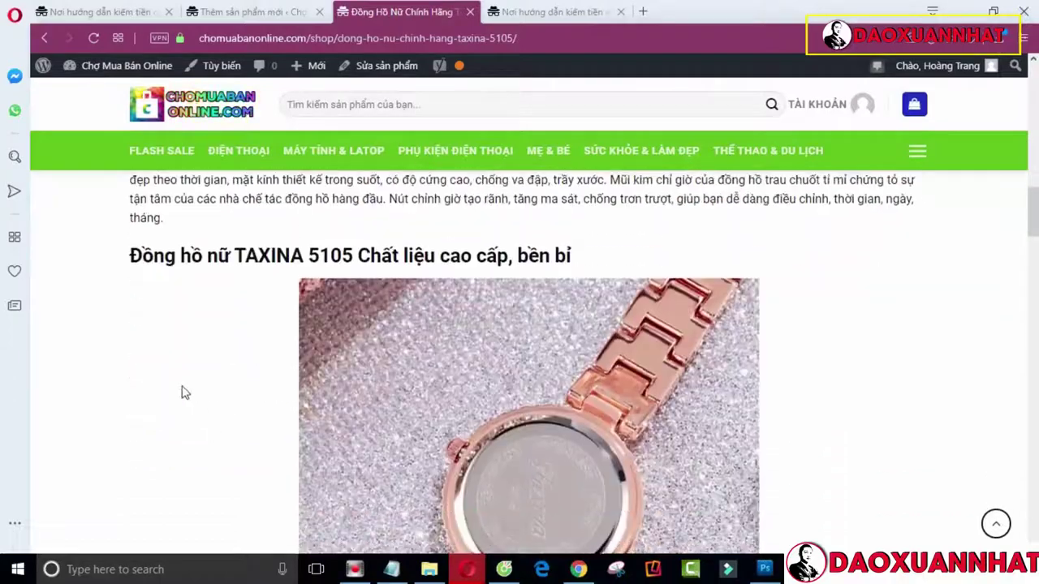
{"action": "scroll", "coordinate": [565, 235], "scroll_direction": "down", "scroll_amount": 3}
{"action": "scroll", "coordinate": [418, 276], "scroll_direction": "up", "scroll_amount": 3}
{"action": "scroll", "coordinate": [317, 305], "scroll_direction": "down", "scroll_amount": 6}
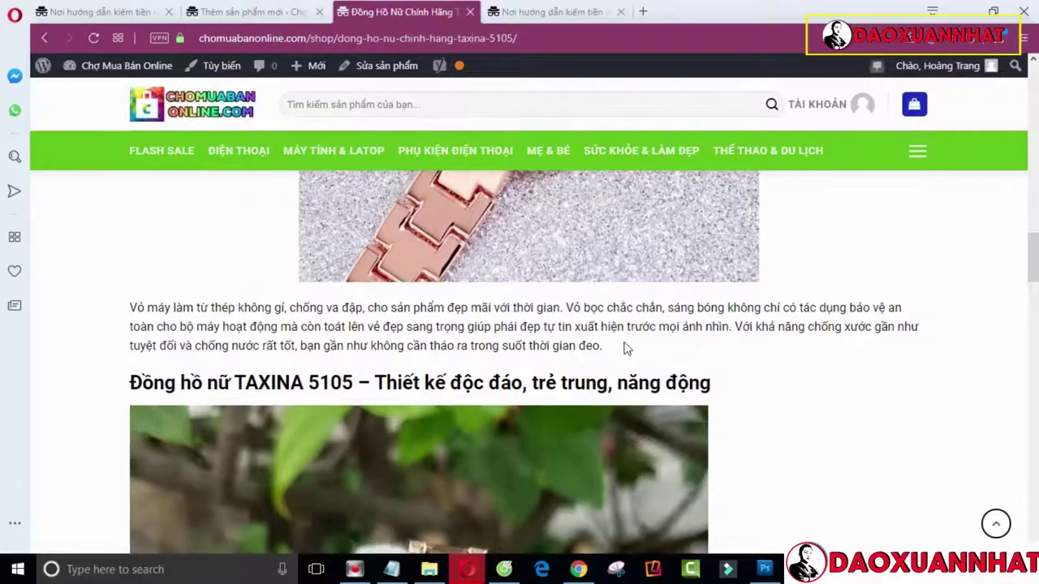
{"action": "scroll", "coordinate": [557, 325], "scroll_direction": "up", "scroll_amount": 2}
{"action": "scroll", "coordinate": [558, 324], "scroll_direction": "down", "scroll_amount": 2}
{"action": "scroll", "coordinate": [214, 410], "scroll_direction": "down", "scroll_amount": 1}
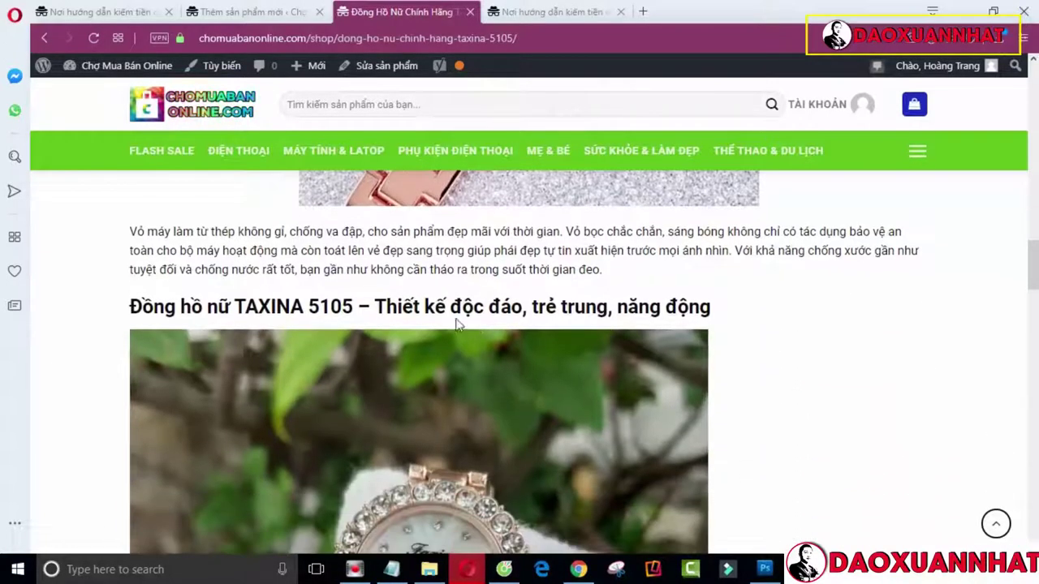
{"action": "scroll", "coordinate": [614, 319], "scroll_direction": "down", "scroll_amount": 15}
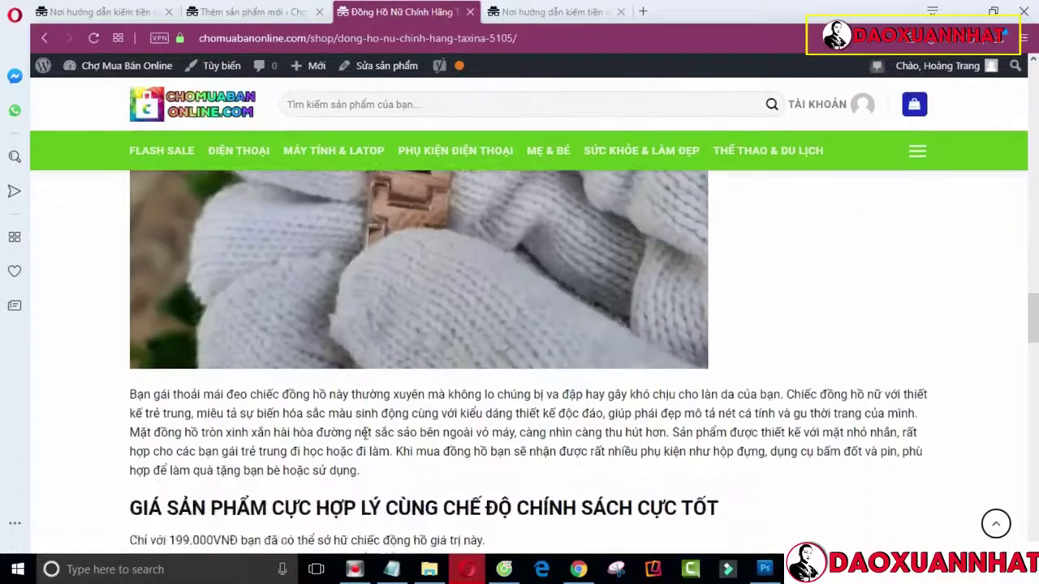
{"action": "scroll", "coordinate": [382, 266], "scroll_direction": "down", "scroll_amount": 2}
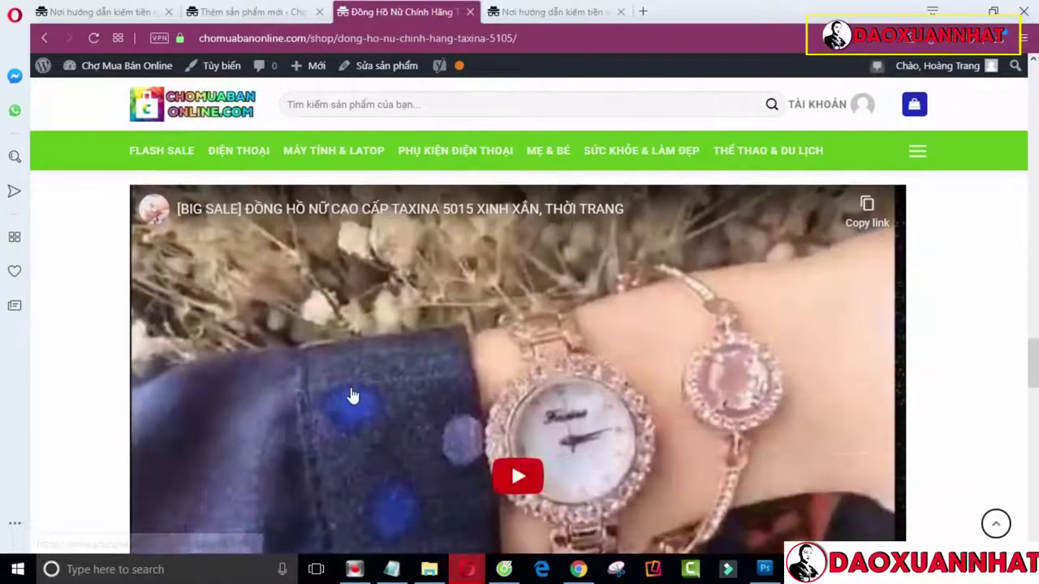
{"action": "scroll", "coordinate": [258, 367], "scroll_direction": "up", "scroll_amount": 3}
{"action": "scroll", "coordinate": [499, 364], "scroll_direction": "down", "scroll_amount": 7}
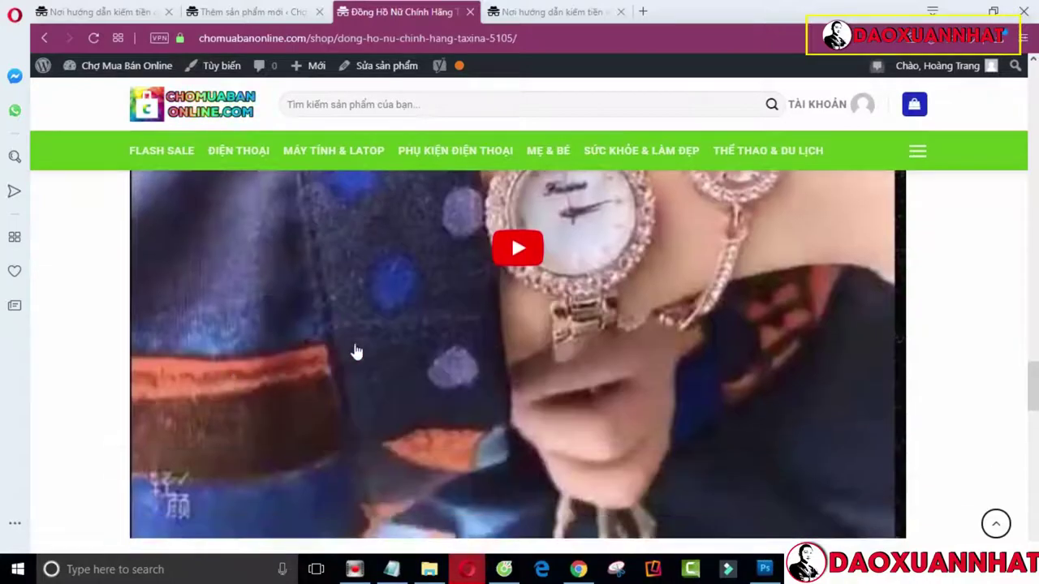
{"action": "scroll", "coordinate": [400, 416], "scroll_direction": "down", "scroll_amount": 3}
{"action": "scroll", "coordinate": [365, 360], "scroll_direction": "up", "scroll_amount": 3}
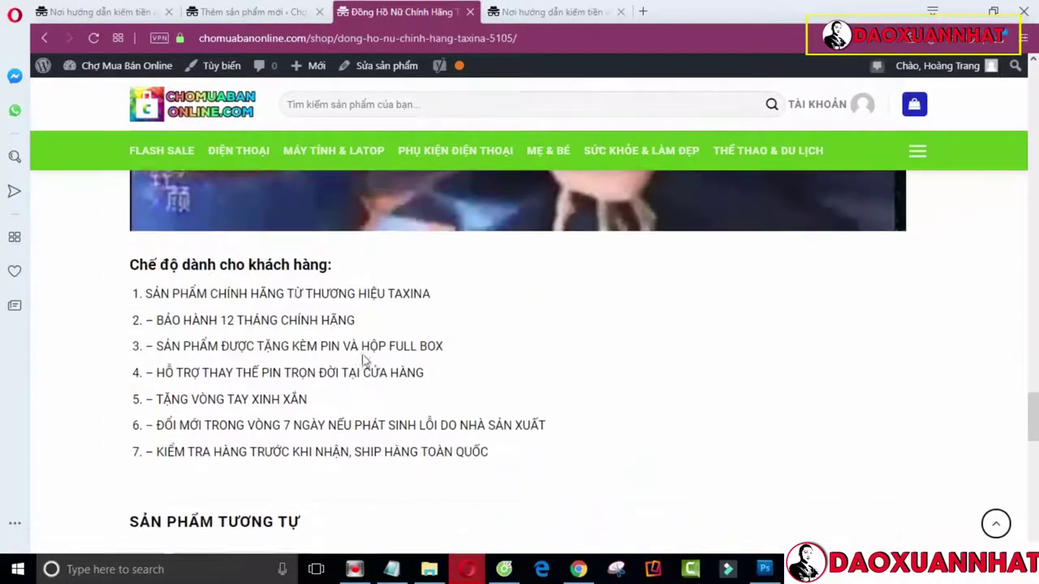
Copy the product name, prices and specification list from the TAXINA 5105 product page
{"action": "left_click_drag", "start_coordinate": [1033, 416], "coordinate": [1034, 69]}
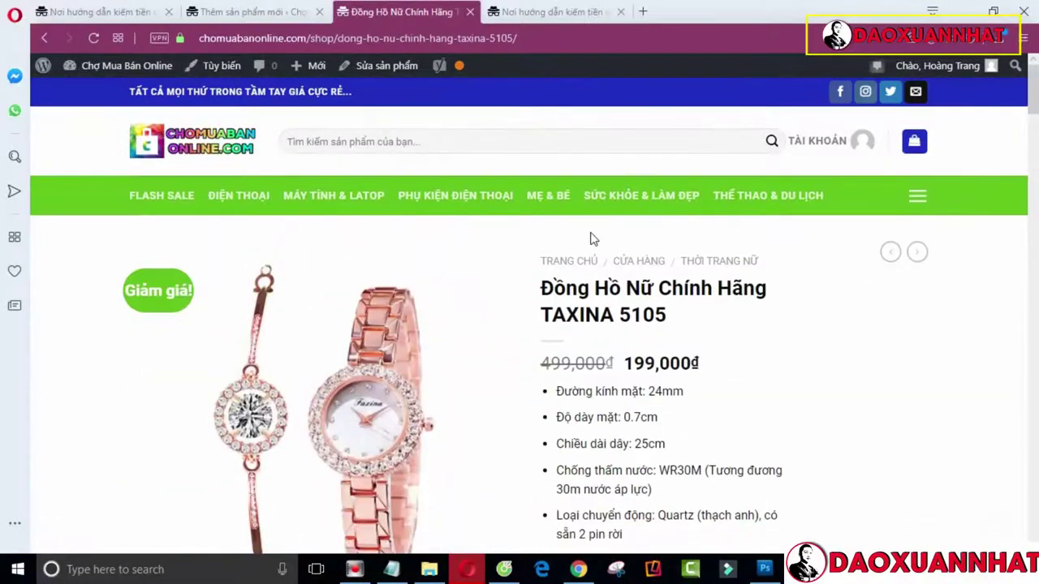
{"action": "scroll", "coordinate": [627, 251], "scroll_direction": "down", "scroll_amount": 1}
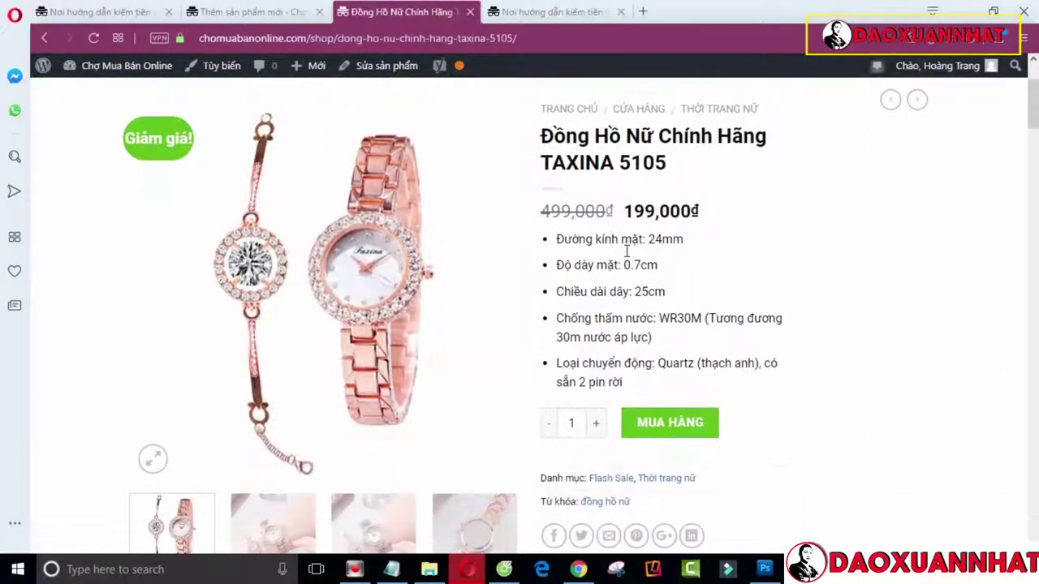
{"action": "scroll", "coordinate": [433, 278], "scroll_direction": "up", "scroll_amount": 1}
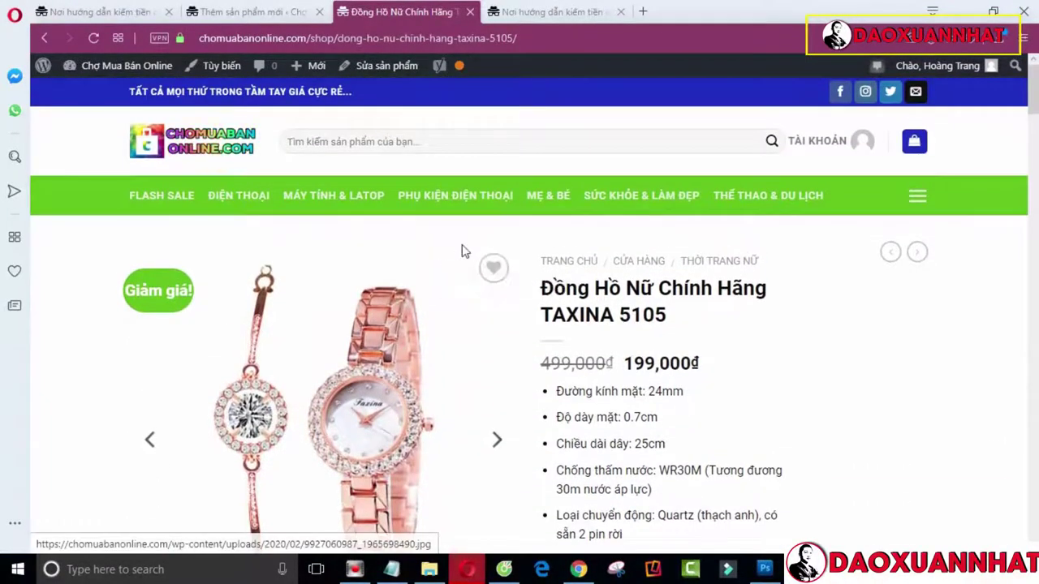
{"action": "scroll", "coordinate": [572, 252], "scroll_direction": "down", "scroll_amount": 1}
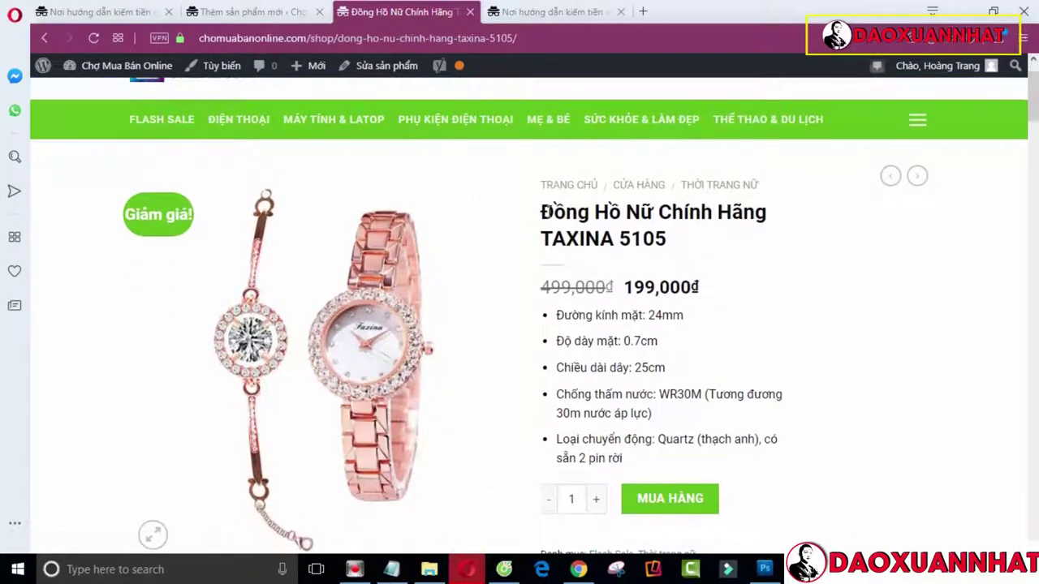
{"action": "left_click_drag", "start_coordinate": [541, 213], "coordinate": [638, 468]}
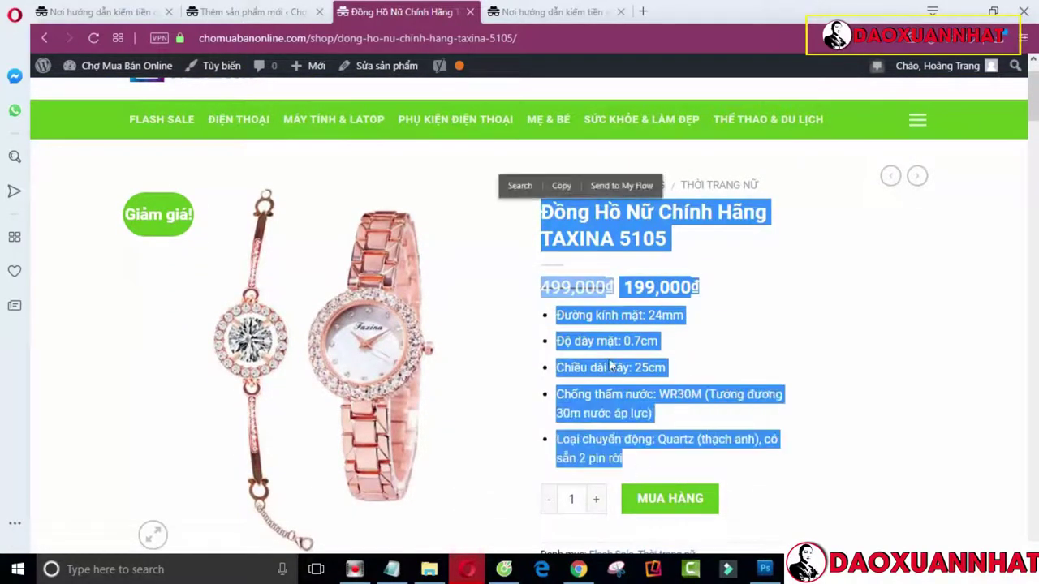
{"action": "left_click", "coordinate": [562, 185]}
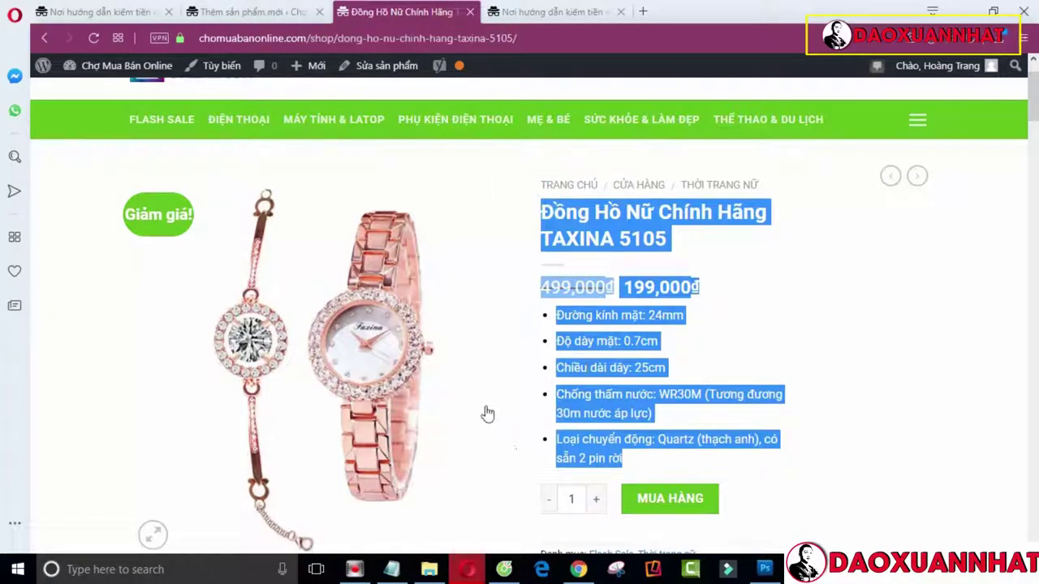
{"action": "left_click", "coordinate": [391, 569]}
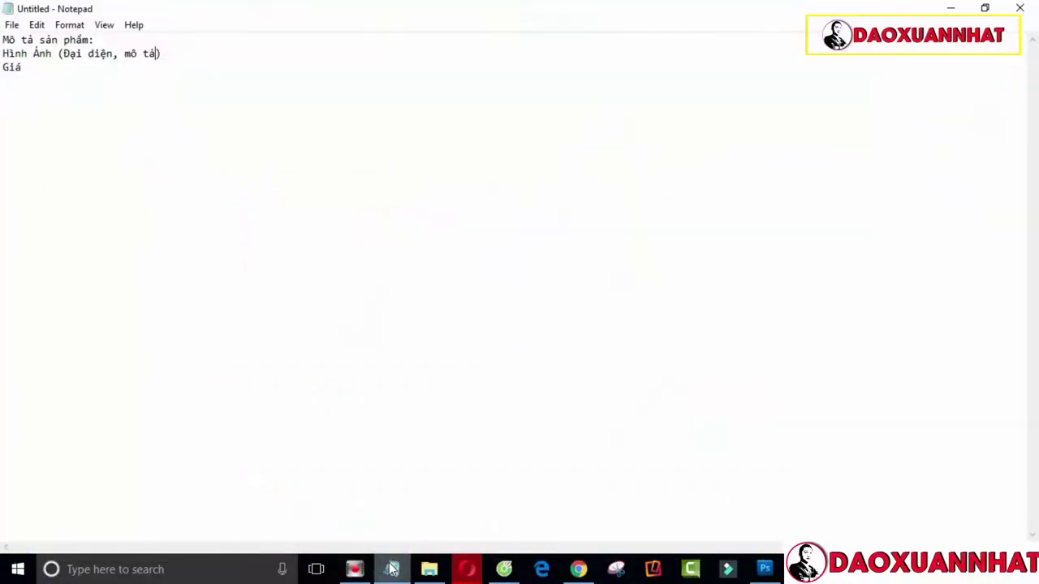
{"action": "left_click", "coordinate": [391, 569]}
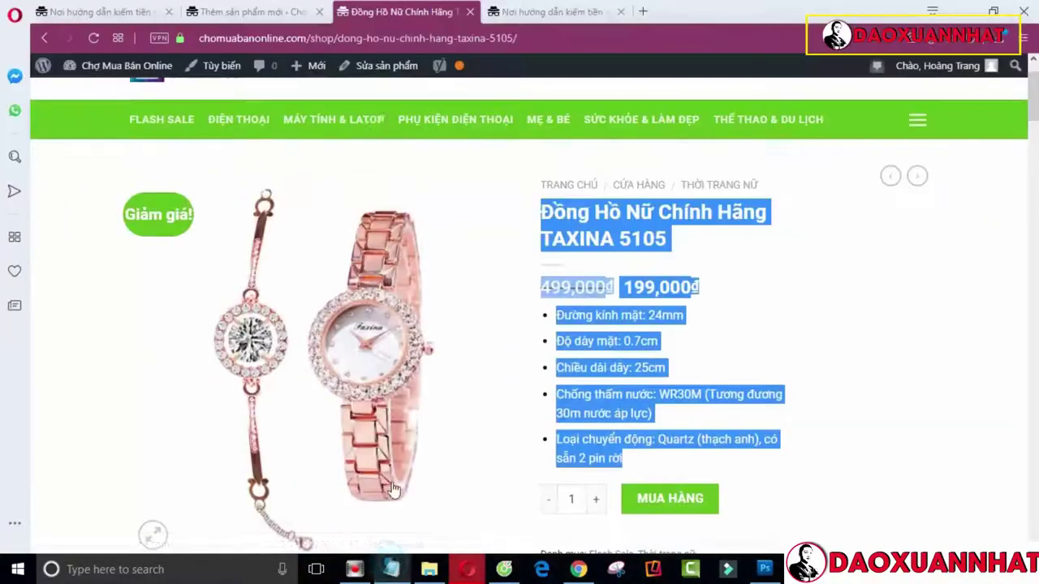
Paste the copied product summary into the short description (Mô tả ngắn của sản phẩm) of the new product
{"action": "left_click", "coordinate": [260, 18]}
{"action": "scroll", "coordinate": [349, 219], "scroll_direction": "down", "scroll_amount": 1}
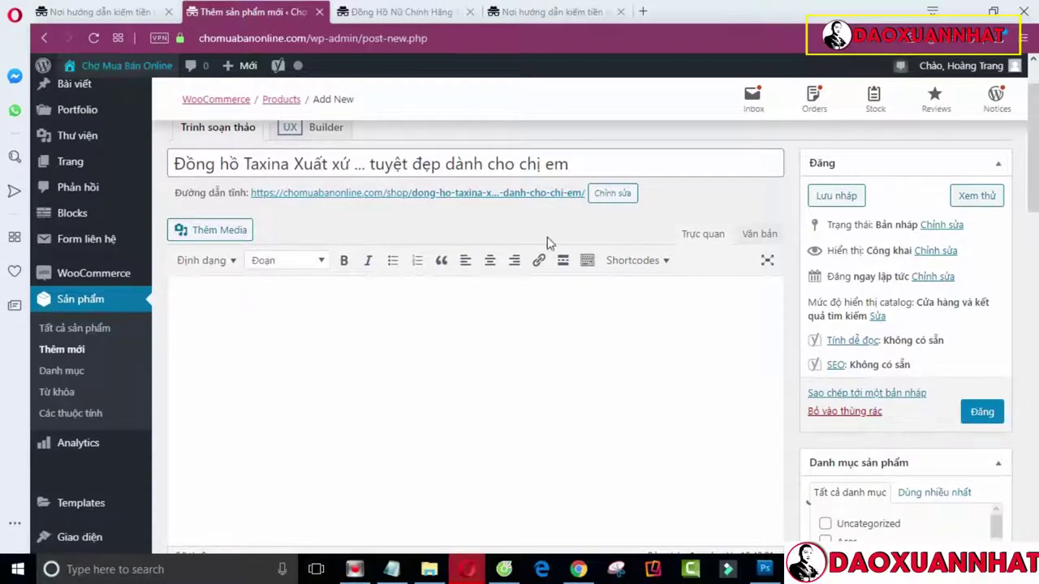
{"action": "left_click", "coordinate": [250, 302]}
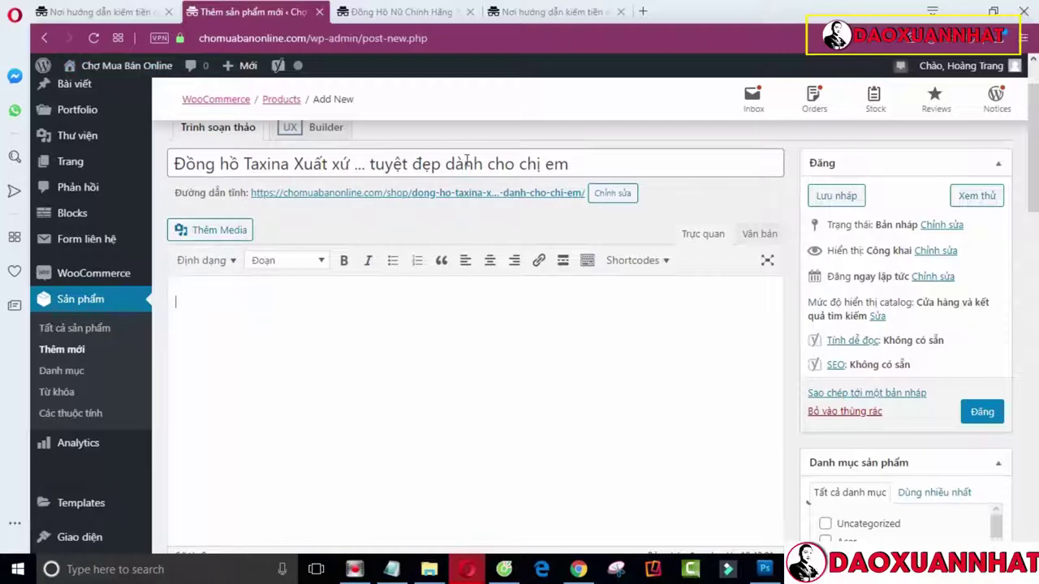
{"action": "left_click", "coordinate": [215, 299]}
{"action": "left_click_drag", "start_coordinate": [1033, 179], "coordinate": [1033, 520]}
{"action": "left_click", "coordinate": [224, 323]}
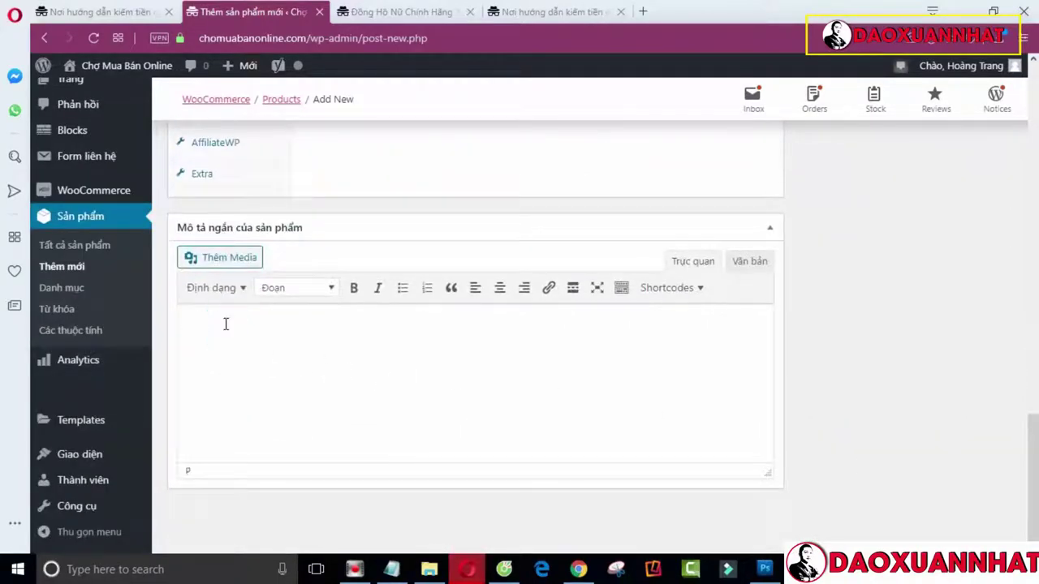
{"action": "key", "text": "ctrl+v"}
{"action": "scroll", "coordinate": [387, 374], "scroll_direction": "up", "scroll_amount": 2}
Delete the price line and the empty line beneath the heading in the new product's short description
{"action": "left_click", "coordinate": [198, 364]}
{"action": "left_click_drag", "start_coordinate": [279, 393], "coordinate": [192, 352]}
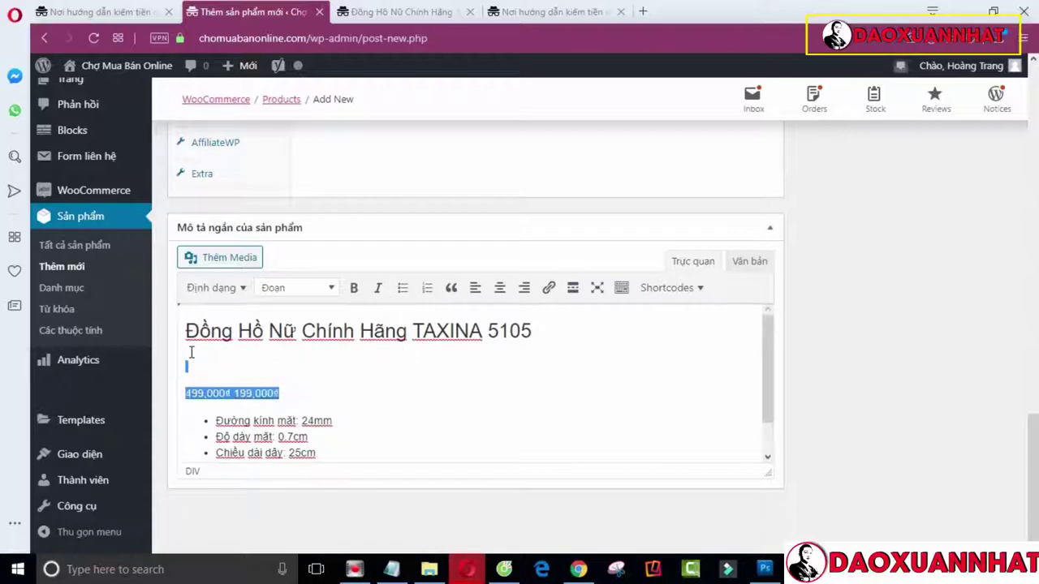
{"action": "key", "text": "BackSpace"}
{"action": "key", "text": "BackSpace"}
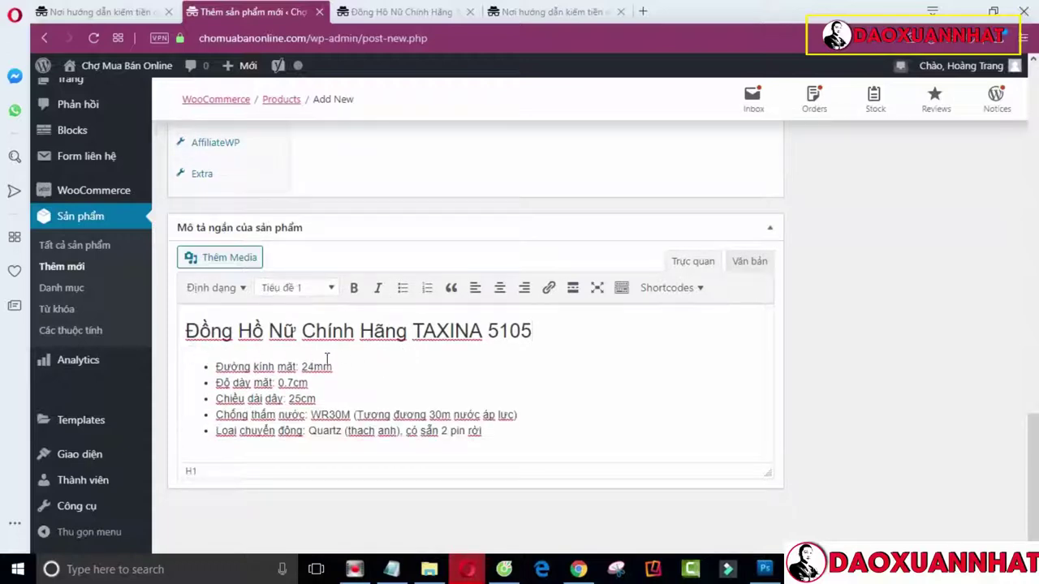
{"action": "scroll", "coordinate": [388, 357], "scroll_direction": "up", "scroll_amount": 1}
{"action": "scroll", "coordinate": [396, 364], "scroll_direction": "down", "scroll_amount": 1}
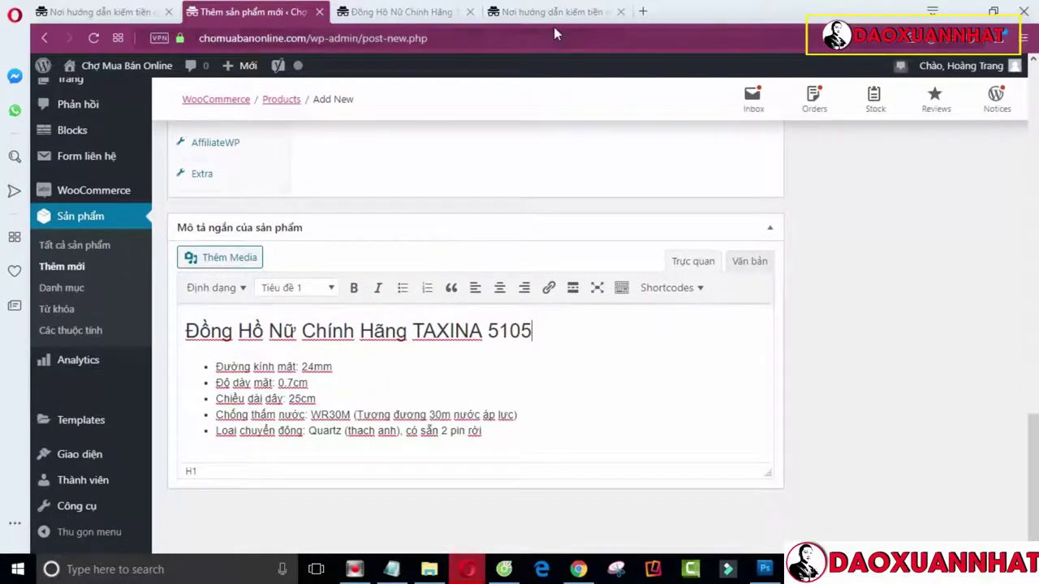
Copy the full TAXINA 5105 description, from the "Hôm nay, Fori Center" introduction through the last customer policy item
{"action": "left_click", "coordinate": [398, 11]}
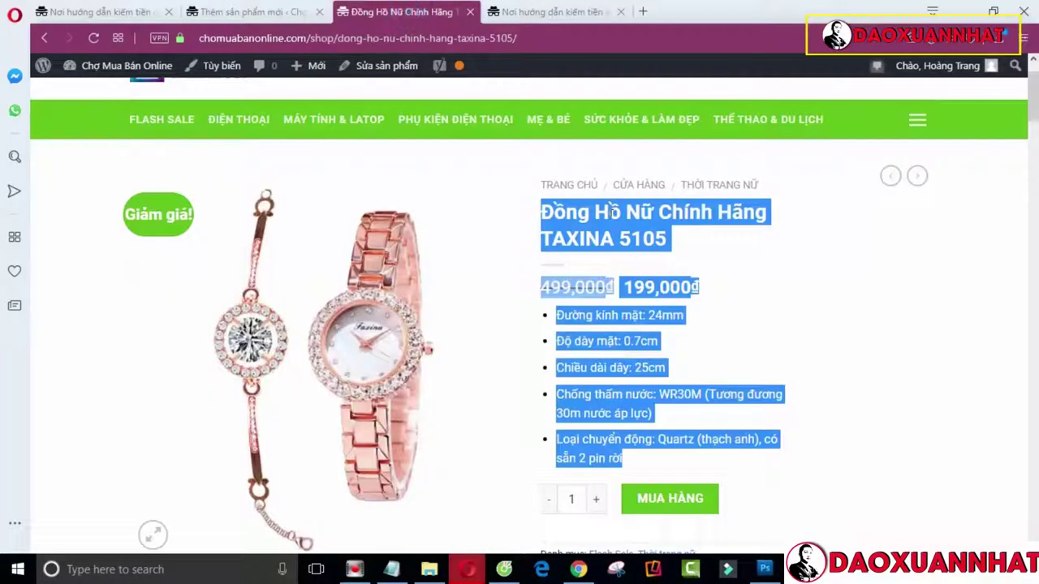
{"action": "left_click", "coordinate": [820, 305]}
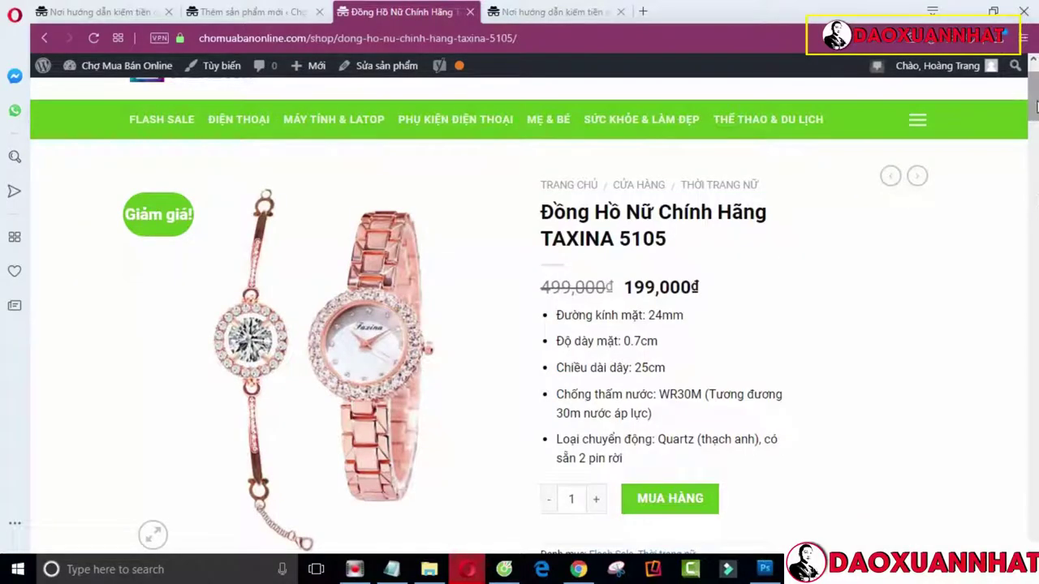
{"action": "scroll", "coordinate": [1037, 204], "scroll_direction": "down", "scroll_amount": 7}
{"action": "scroll", "coordinate": [1036, 210], "scroll_direction": "up", "scroll_amount": 5}
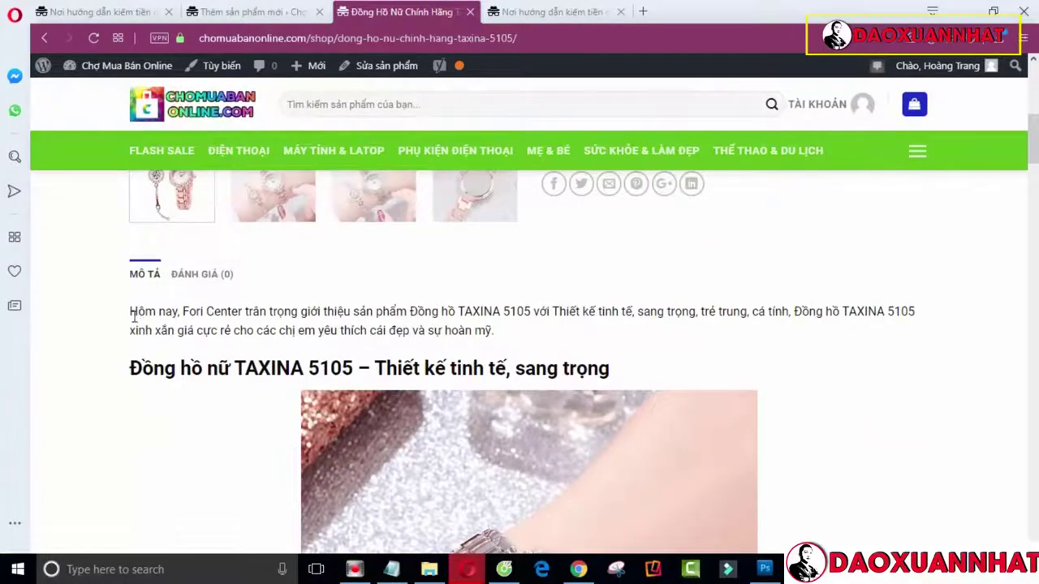
{"action": "left_click_drag", "start_coordinate": [134, 310], "coordinate": [421, 65]}
{"action": "left_click", "coordinate": [617, 428]}
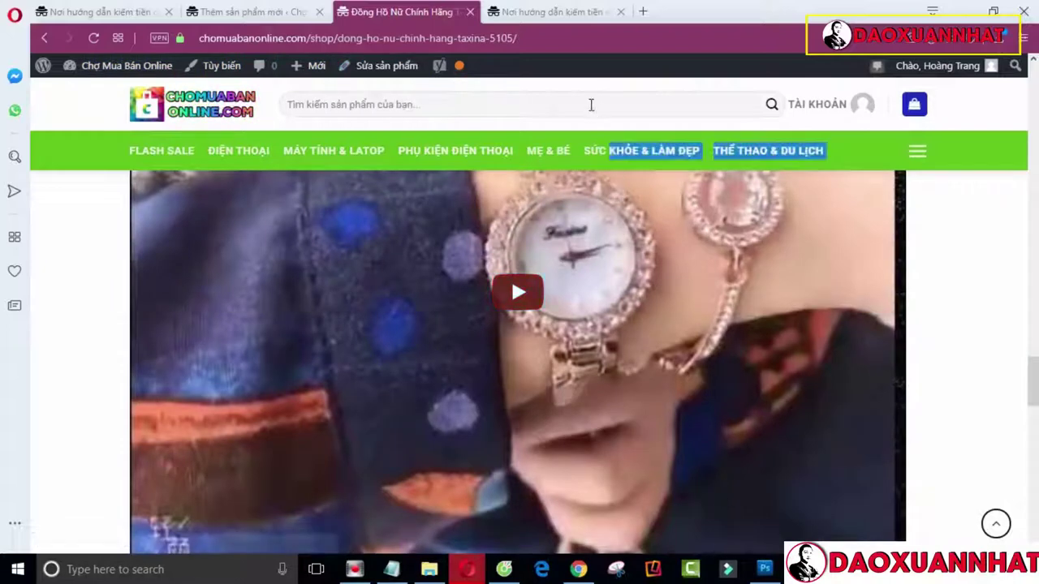
{"action": "scroll", "coordinate": [731, 494], "scroll_direction": "up", "scroll_amount": 1}
{"action": "scroll", "coordinate": [731, 519], "scroll_direction": "down", "scroll_amount": 2}
{"action": "scroll", "coordinate": [676, 472], "scroll_direction": "down", "scroll_amount": 2}
{"action": "left_click_drag", "start_coordinate": [619, 382], "coordinate": [503, 434]}
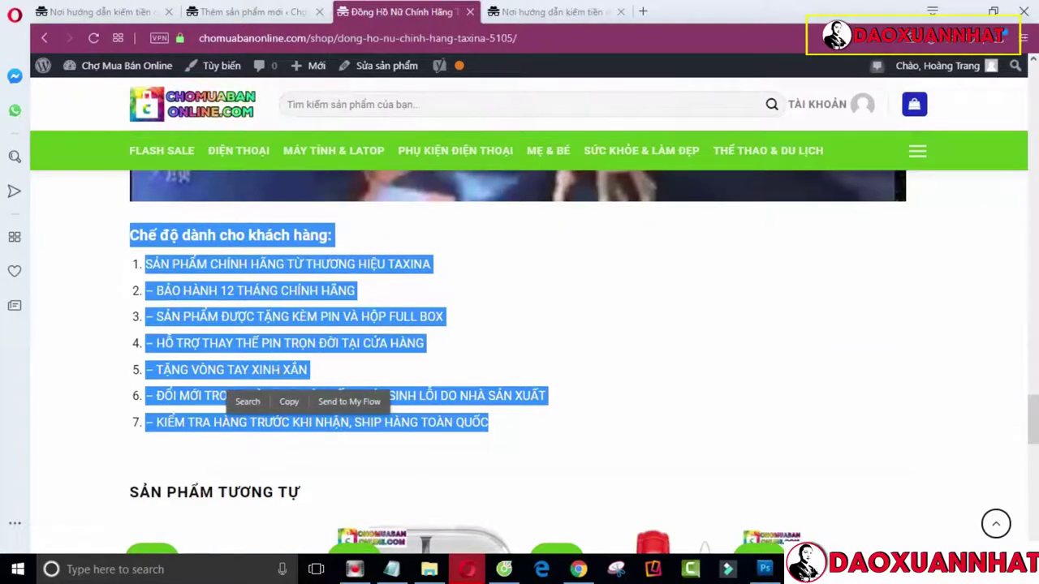
{"action": "left_click", "coordinate": [289, 401]}
Paste the copied description, with its images and video, into the main description editor of the new product
{"action": "left_click", "coordinate": [244, 11]}
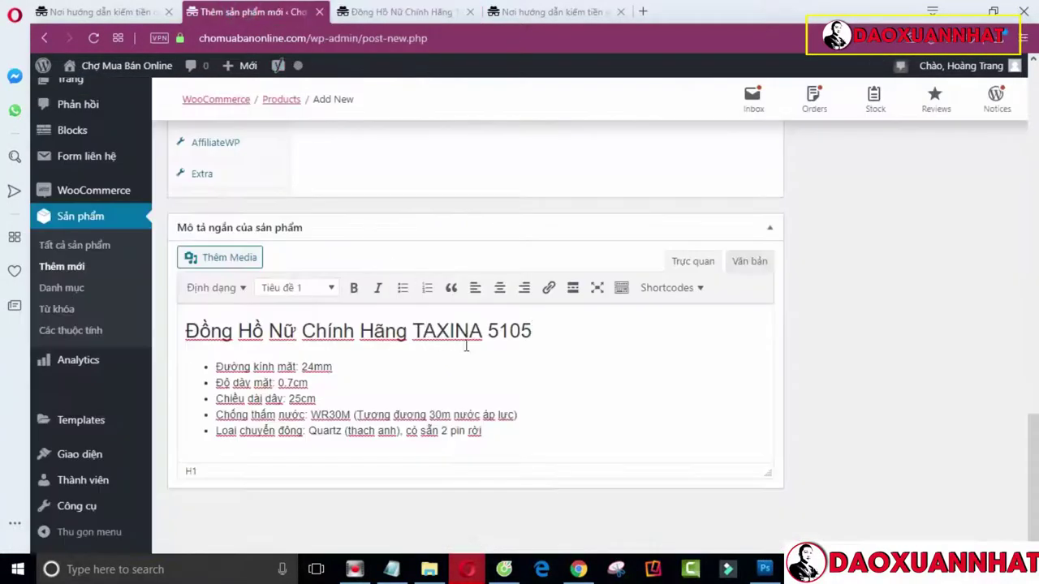
{"action": "scroll", "coordinate": [487, 345], "scroll_direction": "up", "scroll_amount": 15}
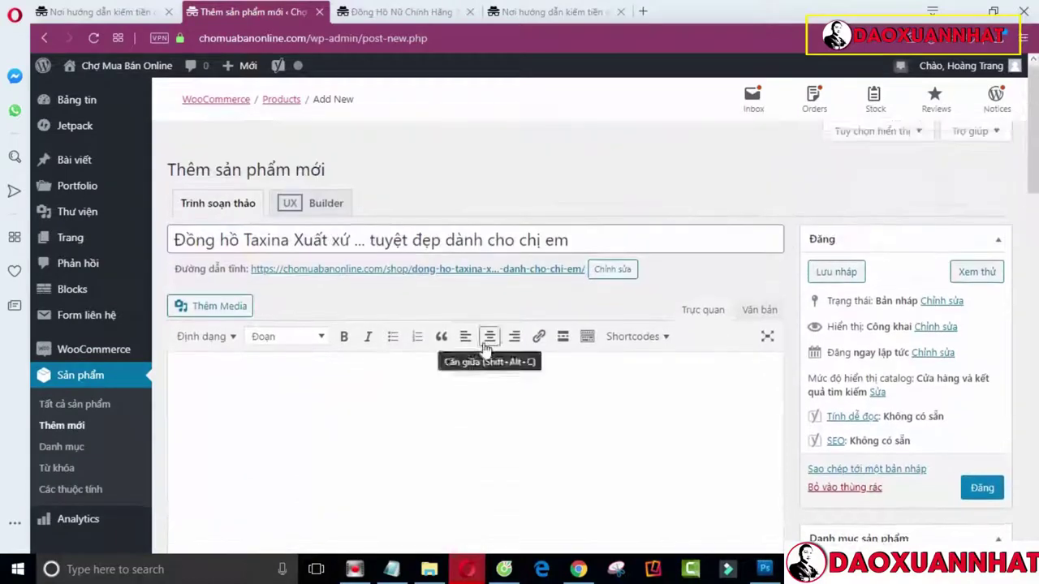
{"action": "scroll", "coordinate": [405, 340], "scroll_direction": "down", "scroll_amount": 2}
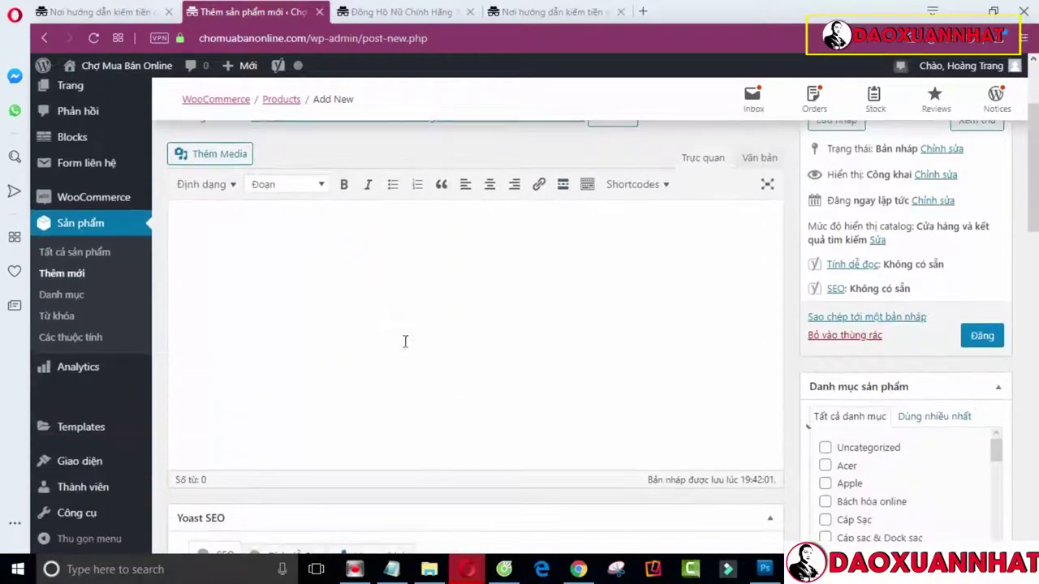
{"action": "left_click", "coordinate": [270, 238]}
{"action": "key", "text": "ctrl+v"}
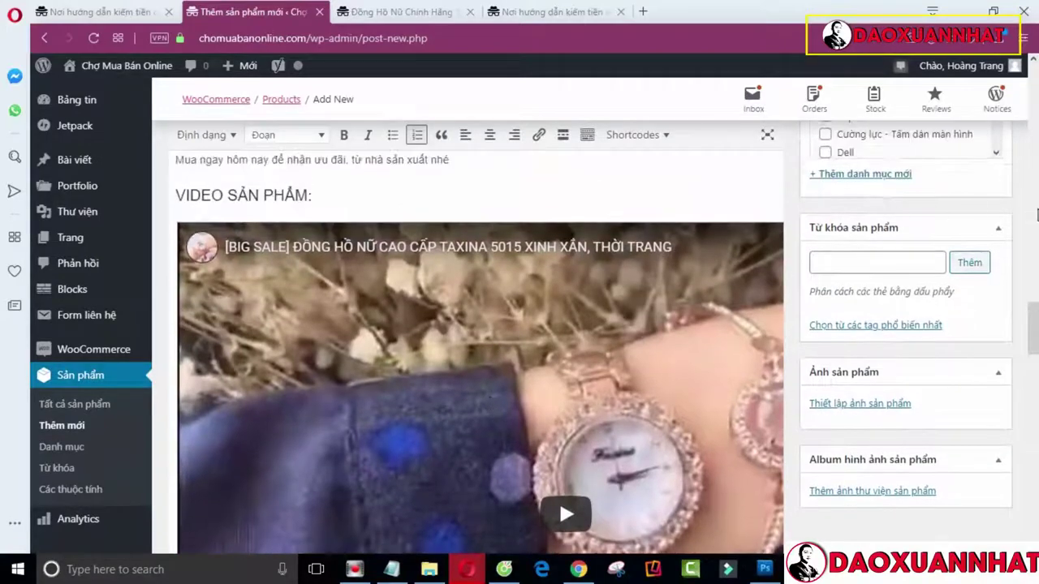
Delete the first watch image from the description and add an empty line below the "Thiết kế tinh tế, sang trọng" heading
{"action": "left_click_drag", "start_coordinate": [1033, 323], "coordinate": [1033, 138]}
{"action": "left_click", "coordinate": [426, 311]}
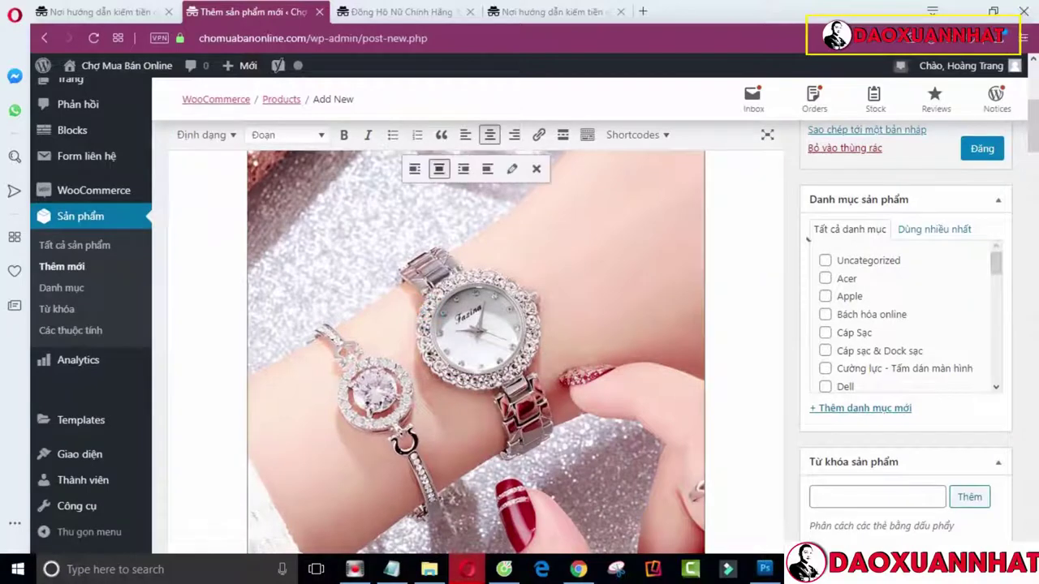
{"action": "scroll", "coordinate": [532, 384], "scroll_direction": "up", "scroll_amount": 3}
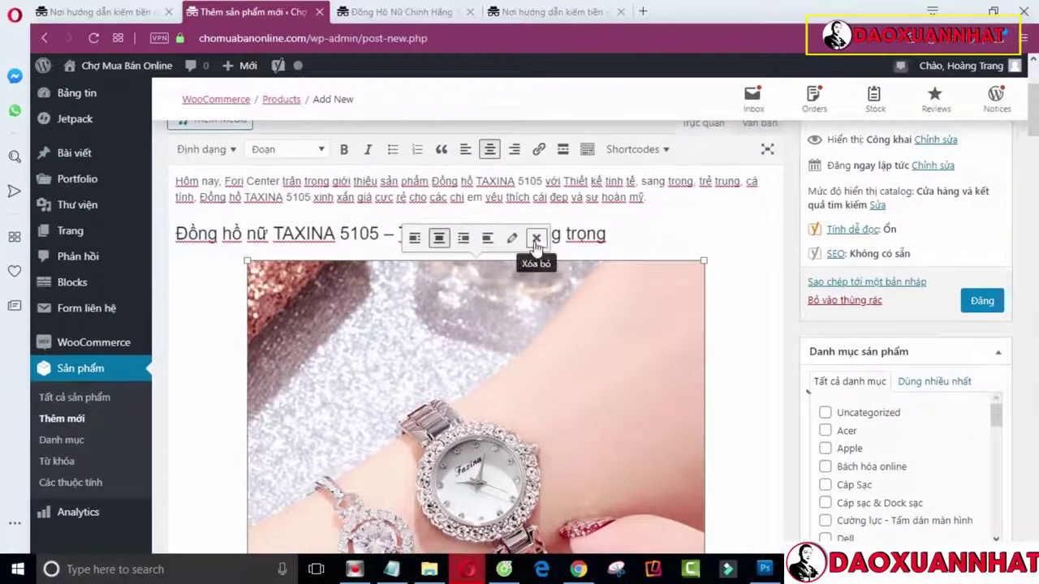
{"action": "left_click", "coordinate": [536, 238]}
{"action": "left_click", "coordinate": [614, 241]}
{"action": "key", "text": "Return"}
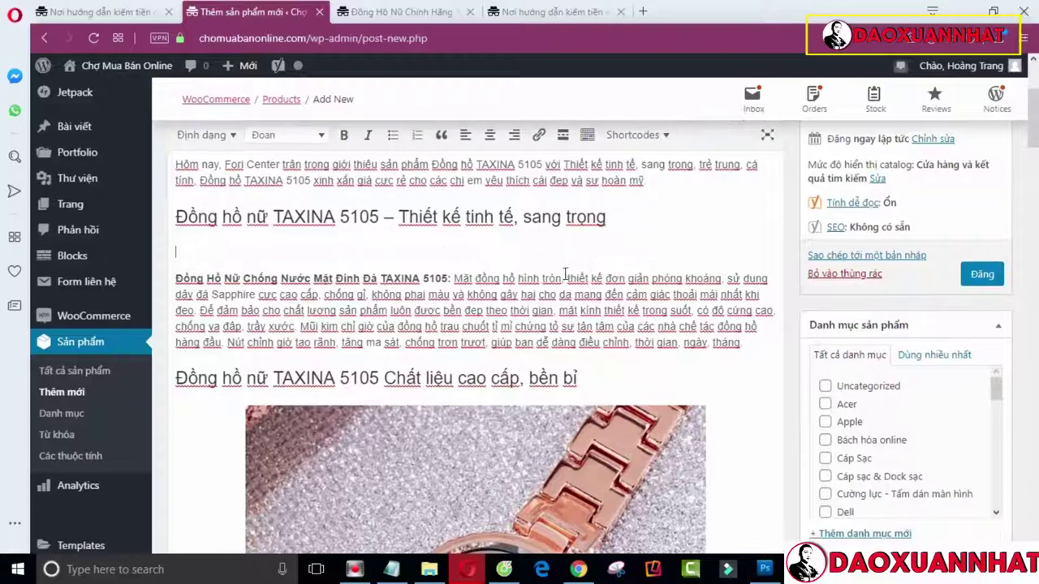
Open the media insertion window for the new product's main description
{"action": "scroll", "coordinate": [353, 278], "scroll_direction": "up", "scroll_amount": 2}
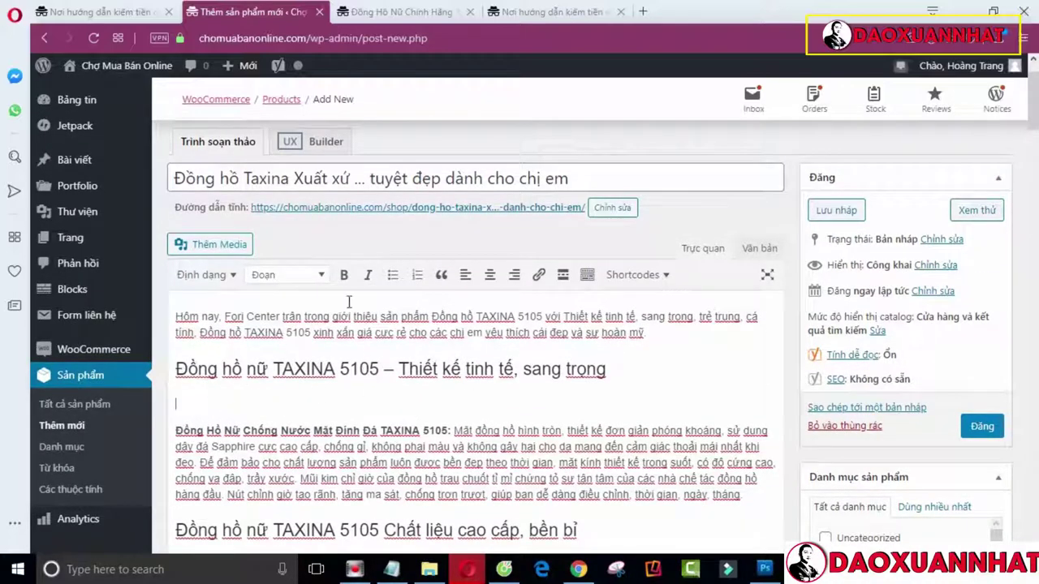
{"action": "left_click", "coordinate": [209, 248]}
{"action": "left_click", "coordinate": [625, 338]}
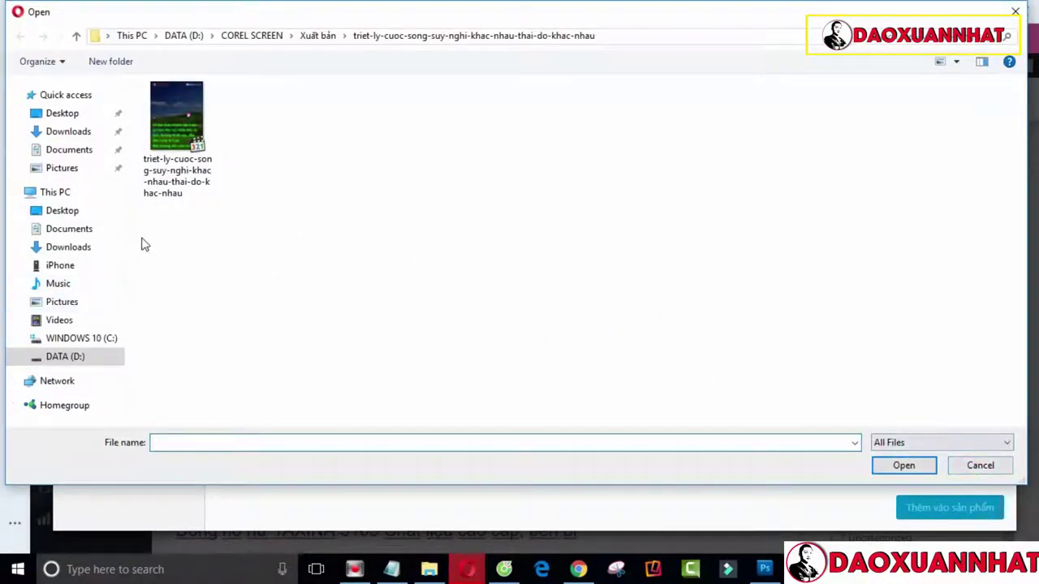
{"action": "left_click", "coordinate": [979, 465]}
{"action": "left_click", "coordinate": [305, 137]}
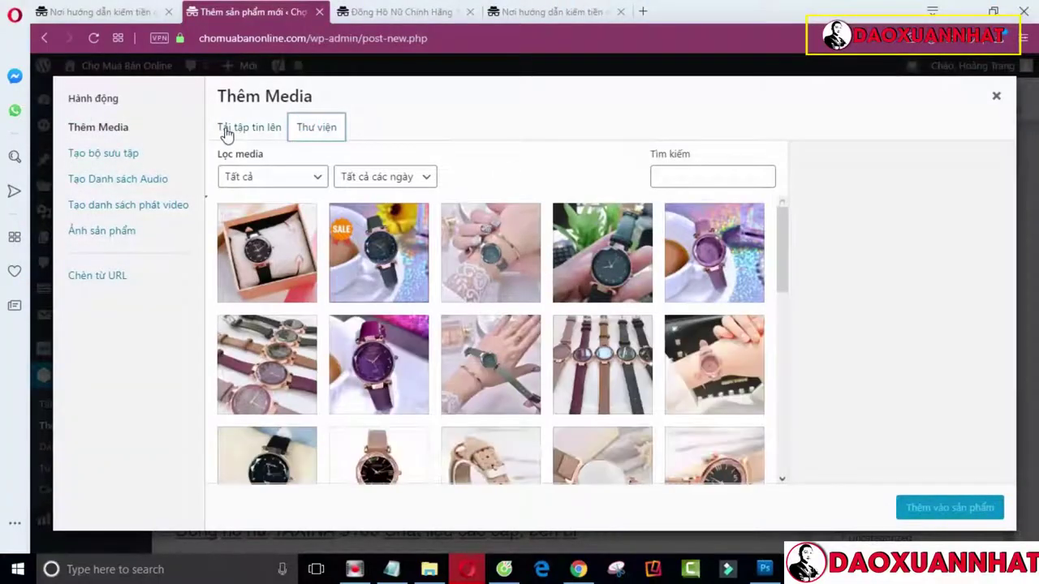
{"action": "left_click", "coordinate": [227, 132]}
Upload the image zQDwfv_simg_de2fe0_500x500_maxb from the "HD đăng sản phẩm lên website" folder in Downloads to the media library
{"action": "left_click", "coordinate": [604, 327]}
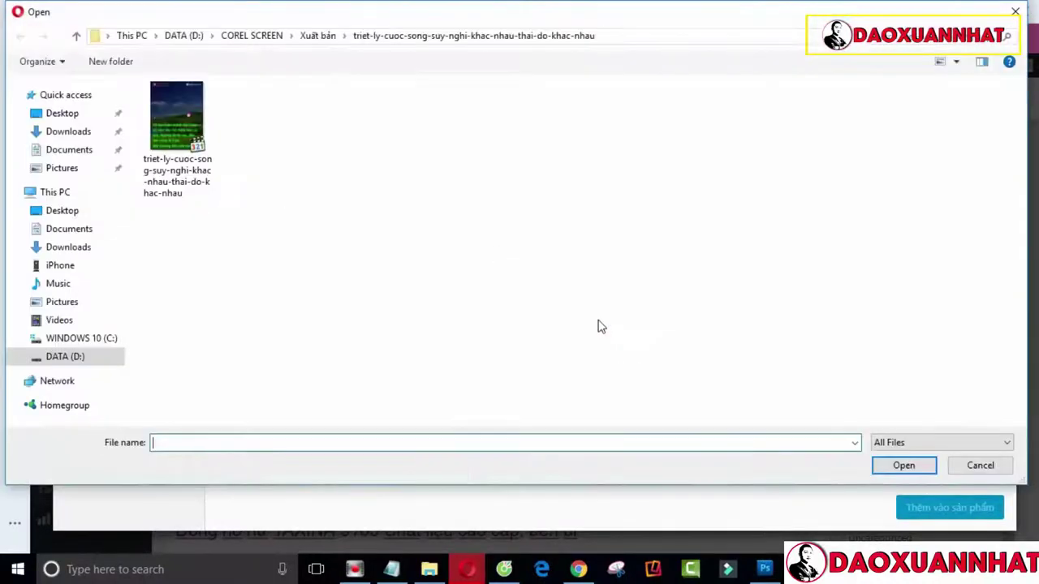
{"action": "left_click", "coordinate": [65, 252]}
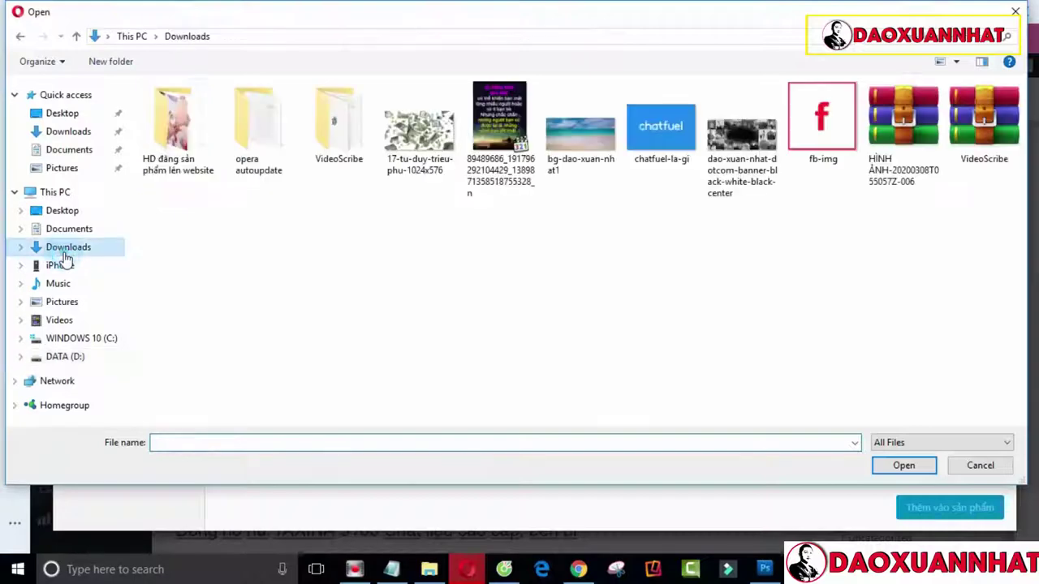
{"action": "double_click", "coordinate": [157, 141]}
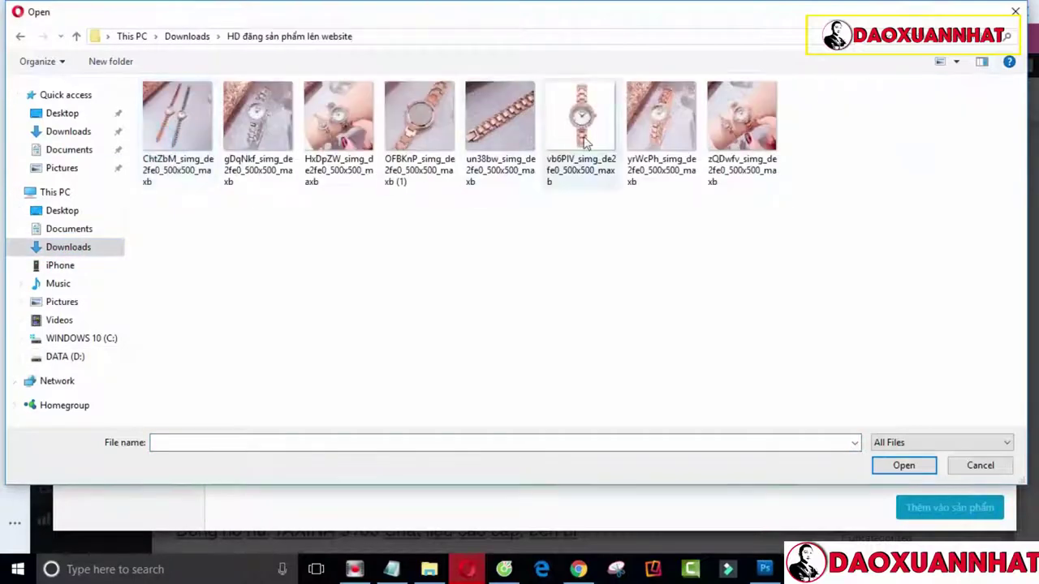
{"action": "double_click", "coordinate": [741, 134]}
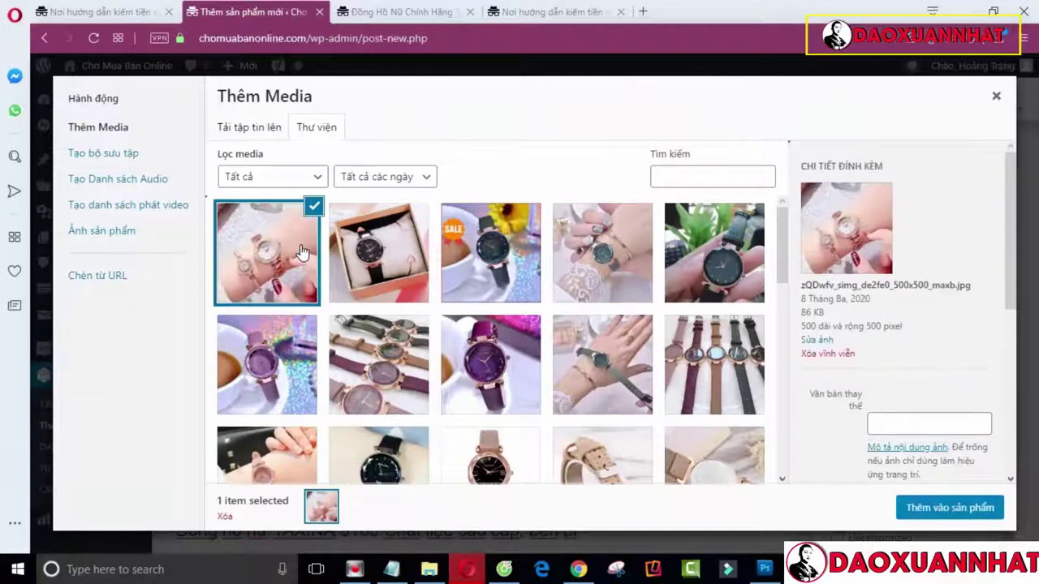
Set both the alternative text and the description of the uploaded image to "đồng hồ taxina chính hãng"
{"action": "scroll", "coordinate": [849, 431], "scroll_direction": "down", "scroll_amount": 3}
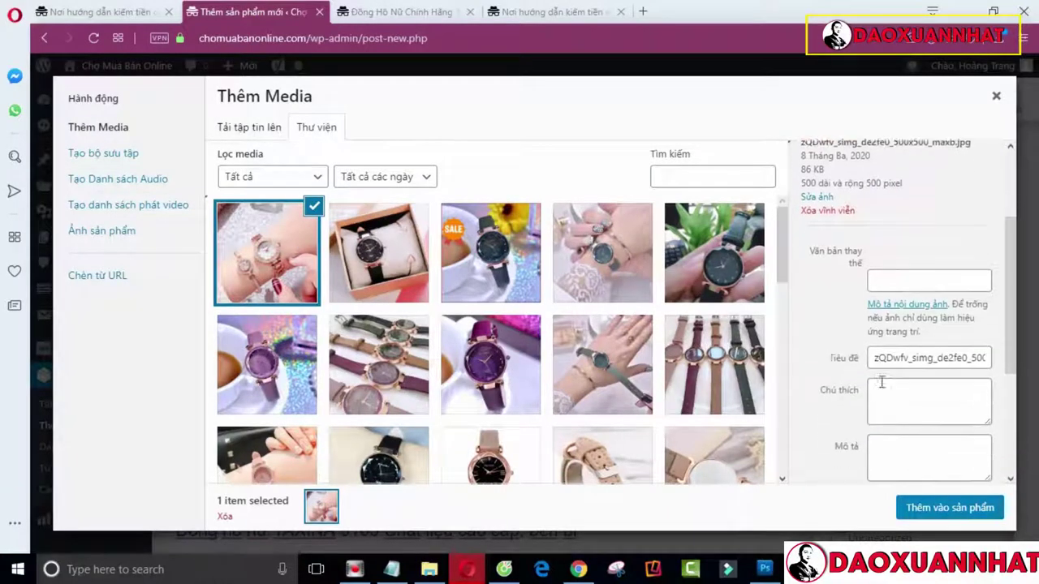
{"action": "left_click", "coordinate": [906, 271]}
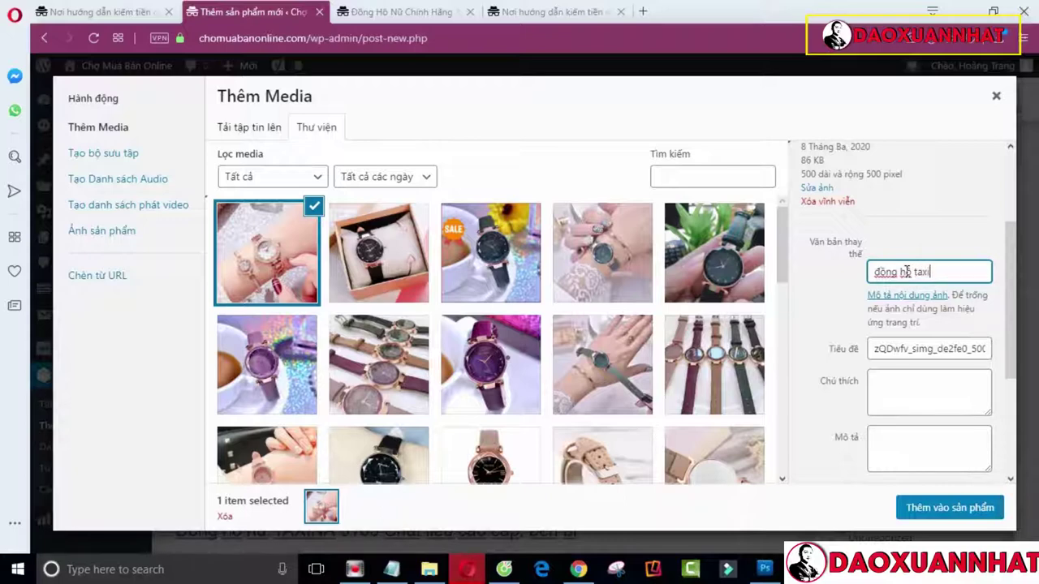
{"action": "type", "text": "s hangx"}
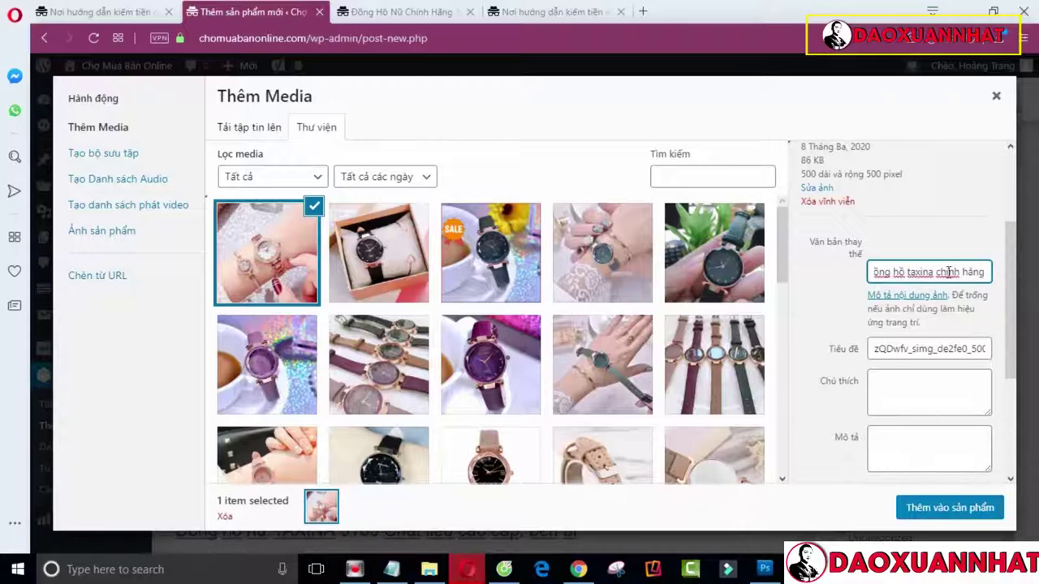
{"action": "key", "text": "ctrl+a"}
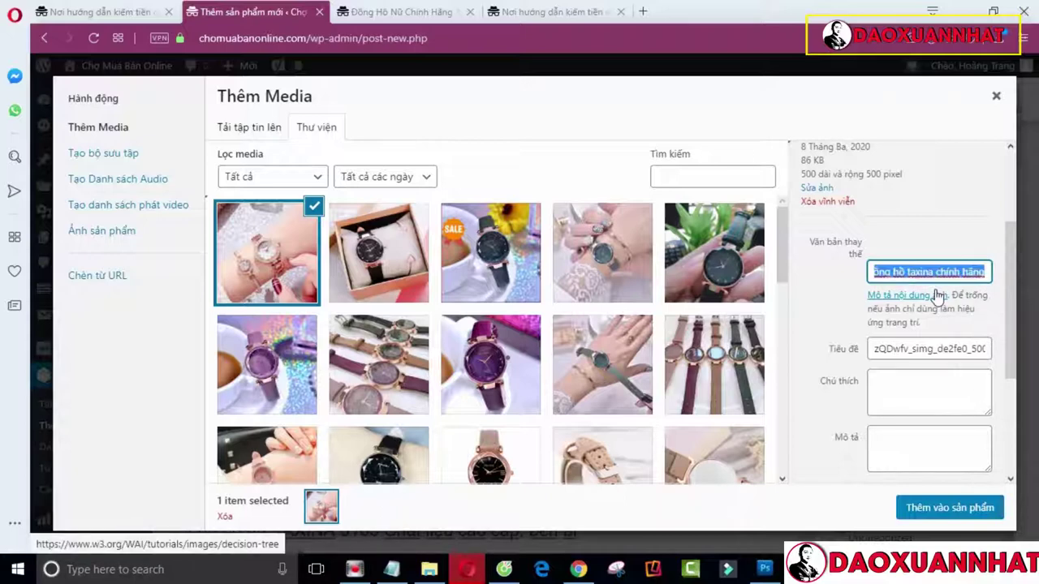
{"action": "left_click", "coordinate": [929, 448]}
{"action": "key", "text": "ctrl+v"}
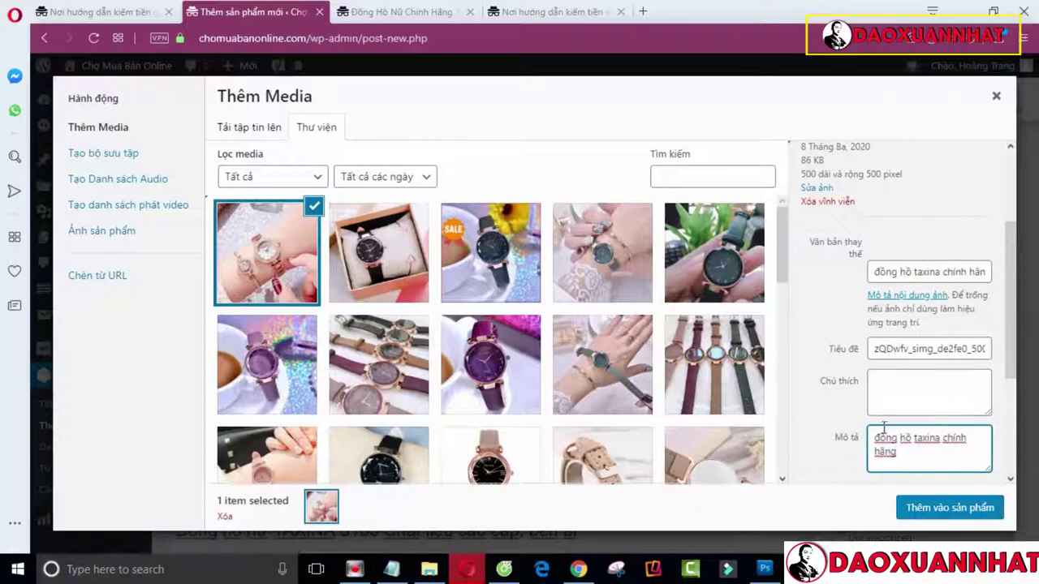
Insert the uploaded watch image below the "Thiết kế tinh tế, sang trọng" heading and centre it
{"action": "left_click", "coordinate": [946, 507]}
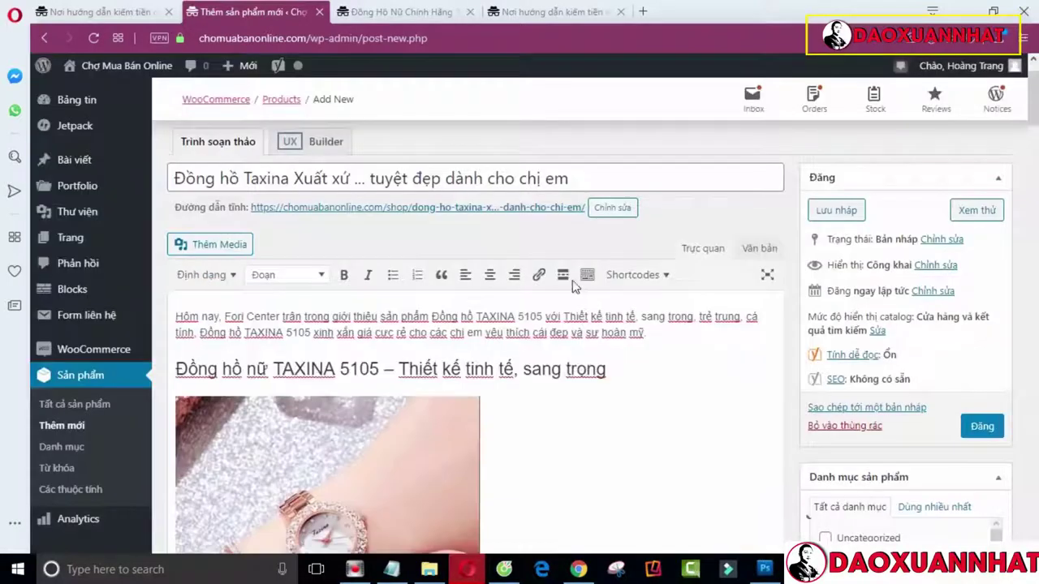
{"action": "scroll", "coordinate": [557, 268], "scroll_direction": "down", "scroll_amount": 2}
{"action": "left_click", "coordinate": [349, 347]}
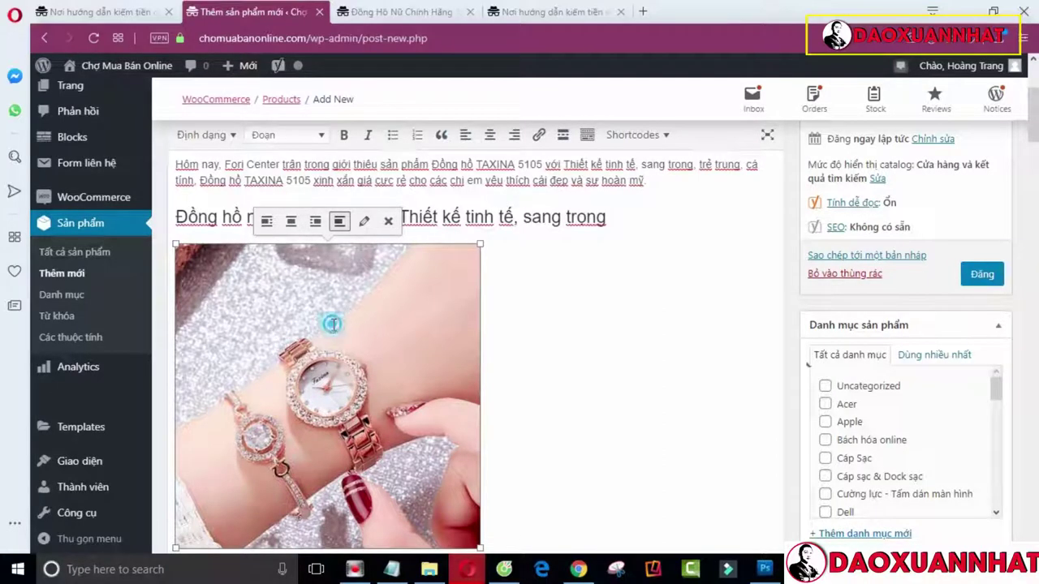
{"action": "left_click", "coordinate": [291, 222]}
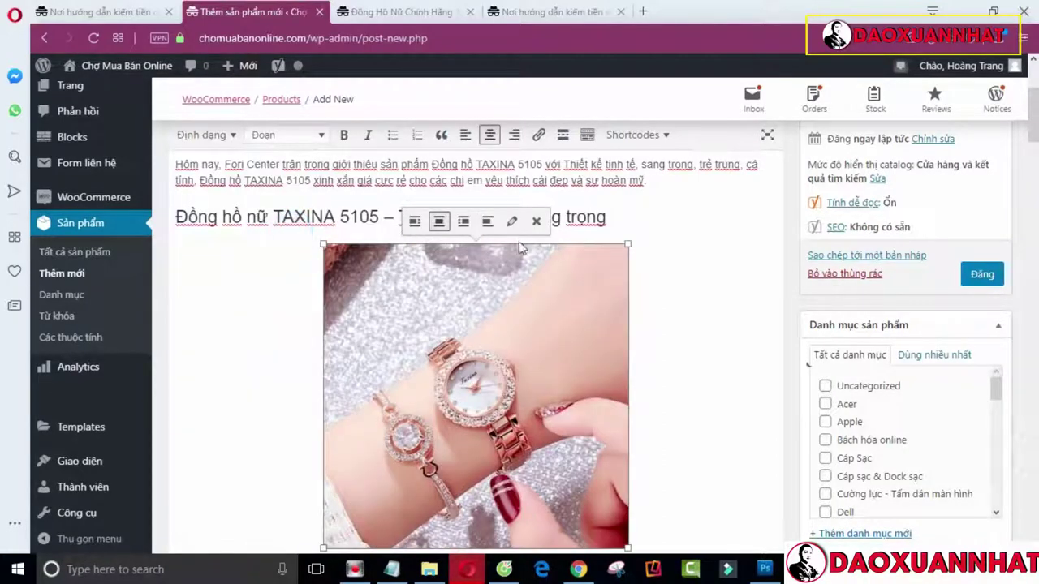
Delete the embedded video beneath the "VIDEO SẢN PHẨM:" heading in the main description
{"action": "scroll", "coordinate": [568, 309], "scroll_direction": "down", "scroll_amount": 5}
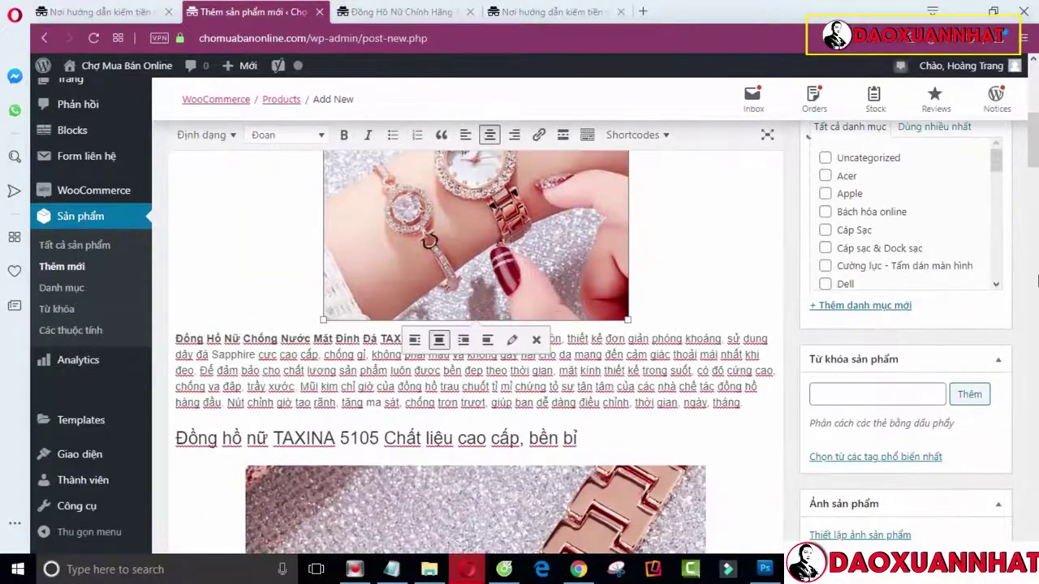
{"action": "mouse_move", "coordinate": [1033, 140]}
{"action": "left_mouse_down"}
{"action": "mouse_move", "coordinate": [1033, 171]}
{"action": "mouse_move", "coordinate": [1035, 137]}
{"action": "left_mouse_up"}
{"action": "scroll", "coordinate": [745, 246], "scroll_direction": "up", "scroll_amount": 1}
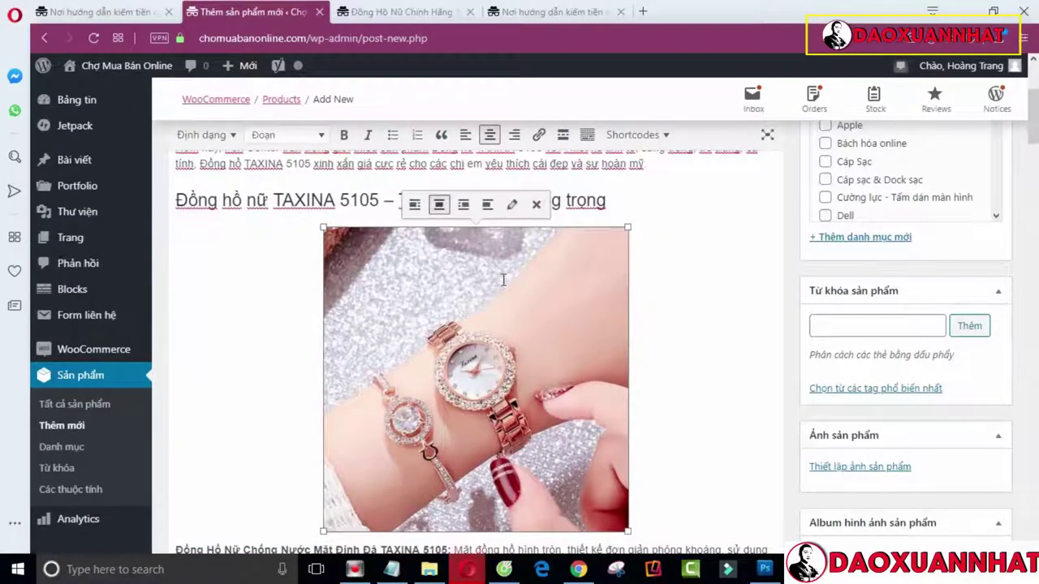
{"action": "scroll", "coordinate": [520, 297], "scroll_direction": "up", "scroll_amount": 3}
{"action": "scroll", "coordinate": [520, 297], "scroll_direction": "down", "scroll_amount": 5}
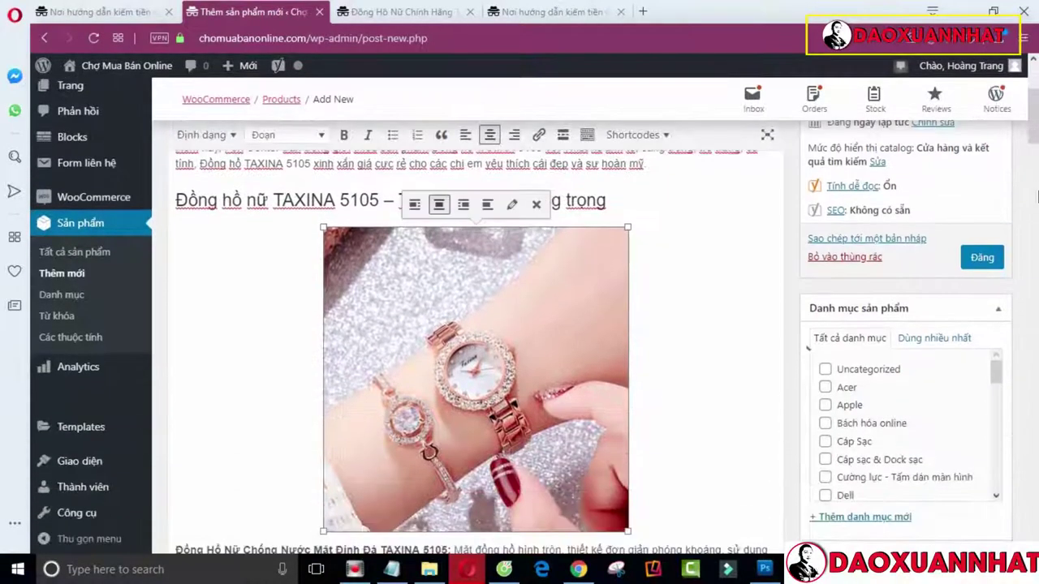
{"action": "scroll", "coordinate": [1035, 121], "scroll_direction": "down", "scroll_amount": 4}
{"action": "scroll", "coordinate": [479, 348], "scroll_direction": "down", "scroll_amount": 12}
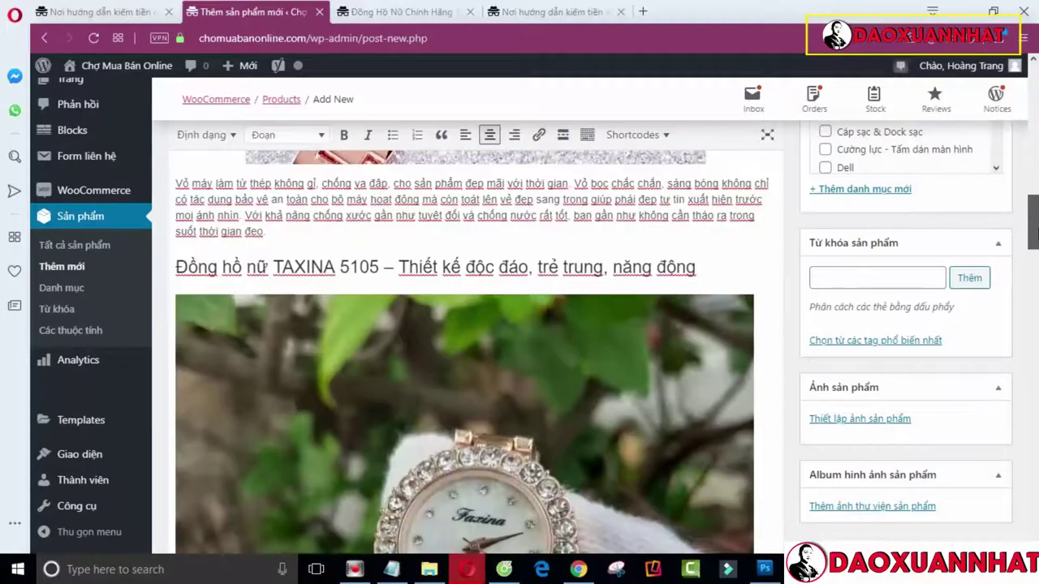
{"action": "scroll", "coordinate": [344, 389], "scroll_direction": "up", "scroll_amount": 1}
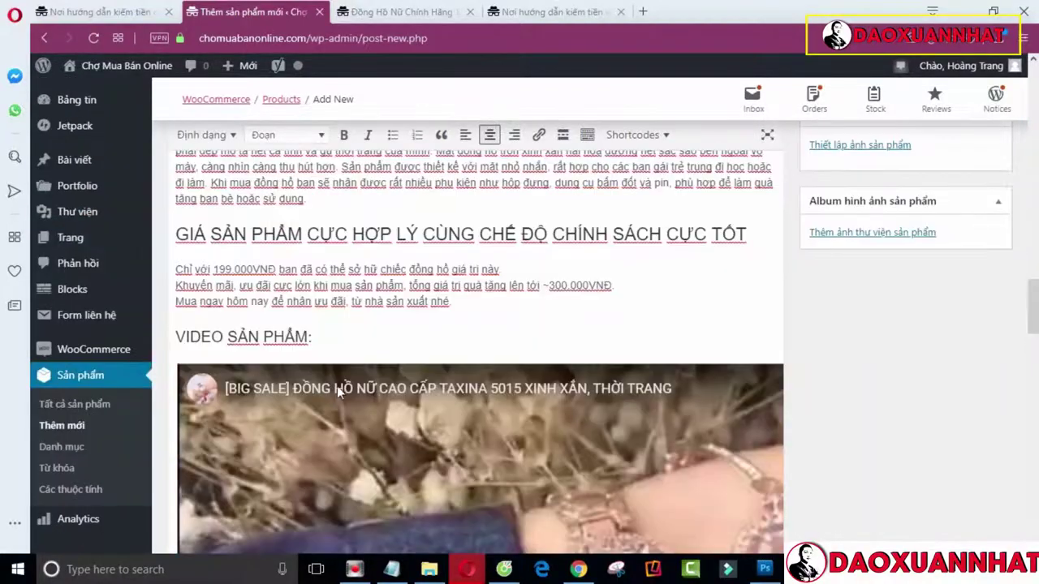
{"action": "left_click", "coordinate": [383, 422]}
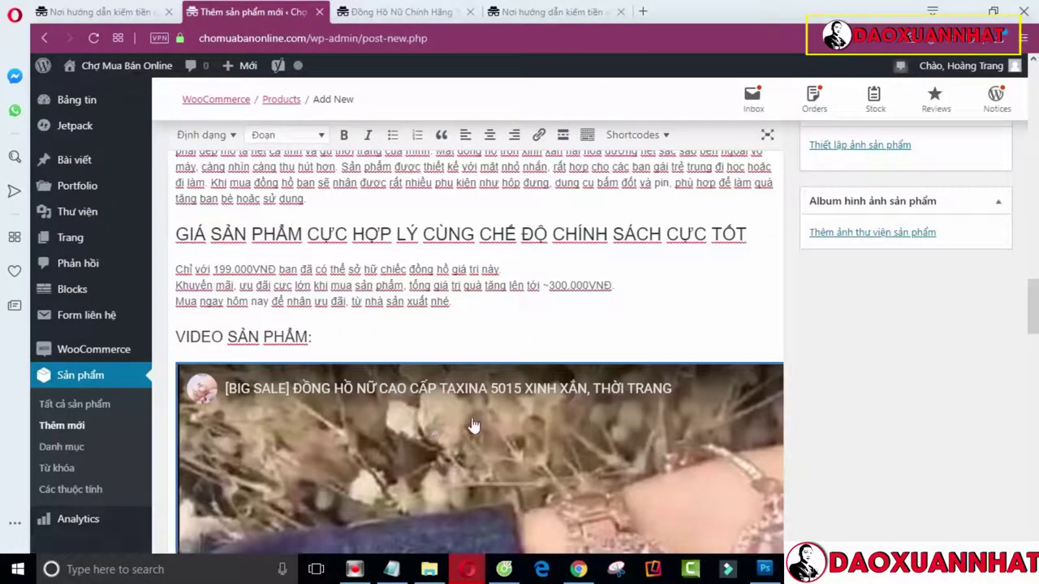
{"action": "key", "text": "Delete"}
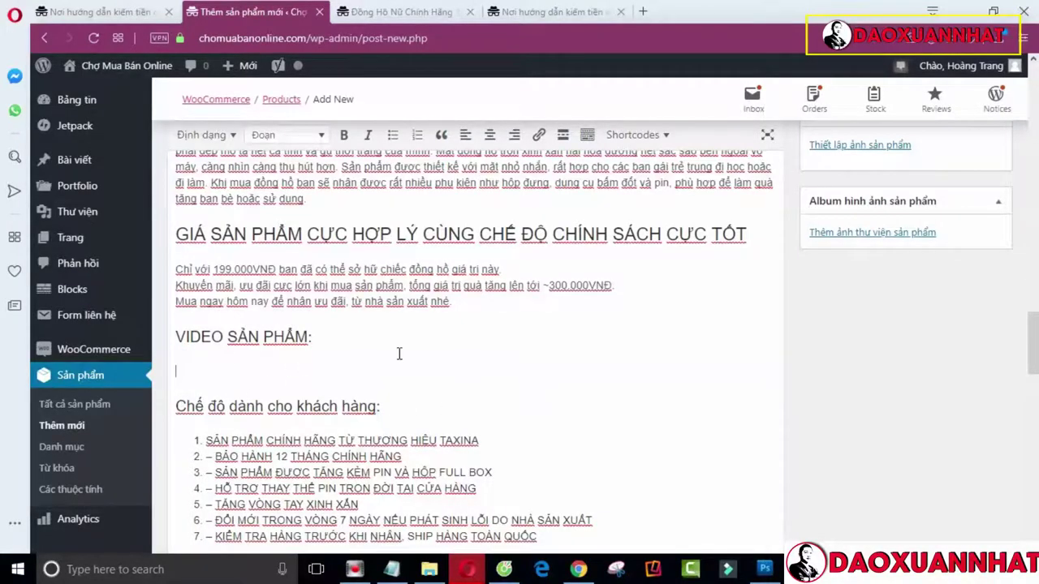
Open the insert-from-URL form for adding media to the main description and place the cursor in its address field
{"action": "scroll", "coordinate": [395, 355], "scroll_direction": "up", "scroll_amount": 10}
{"action": "scroll", "coordinate": [461, 220], "scroll_direction": "down", "scroll_amount": 5}
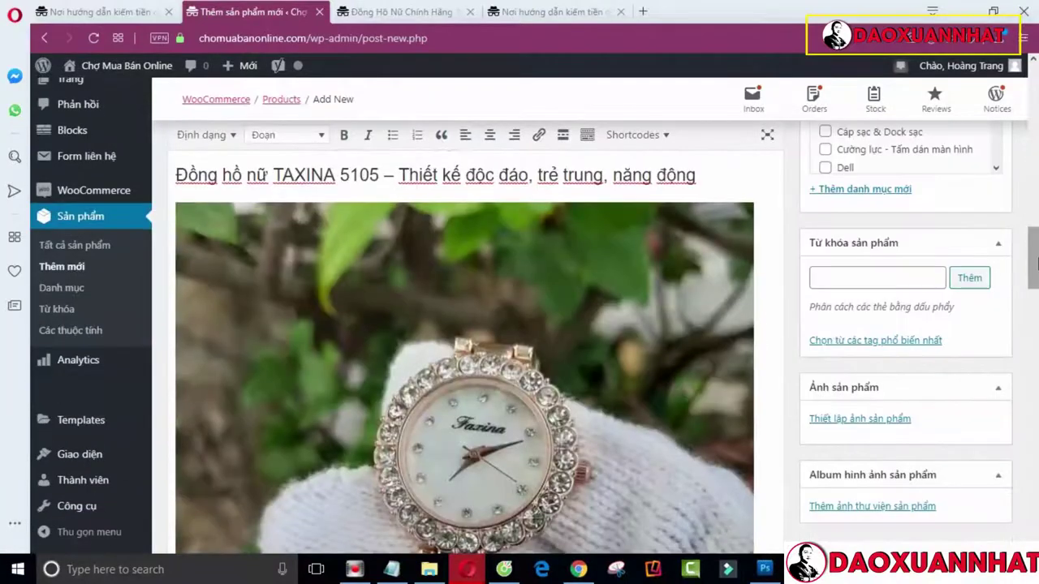
{"action": "left_click_drag", "start_coordinate": [1035, 258], "coordinate": [1035, 77]}
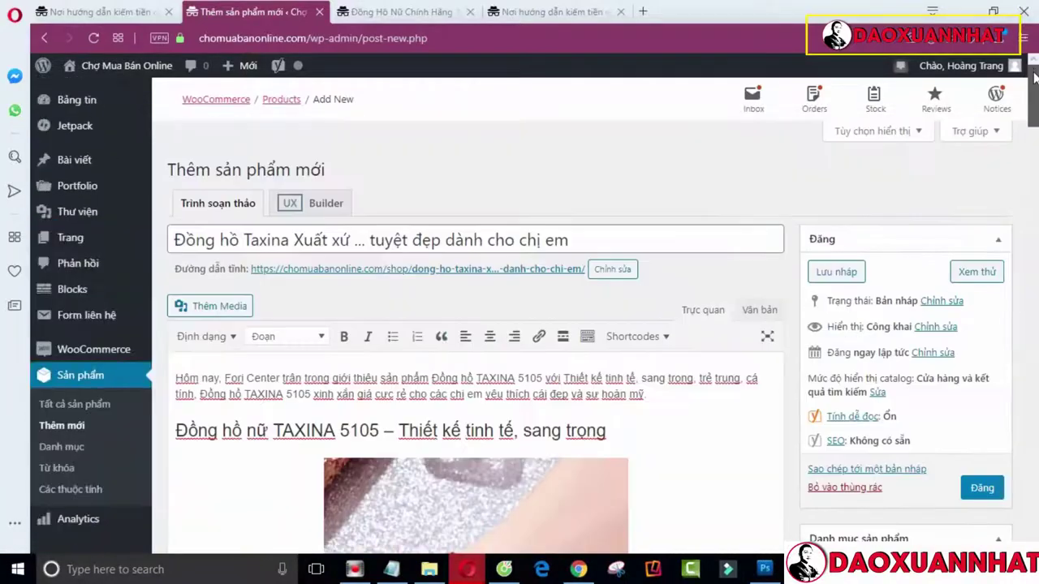
{"action": "left_click", "coordinate": [234, 305]}
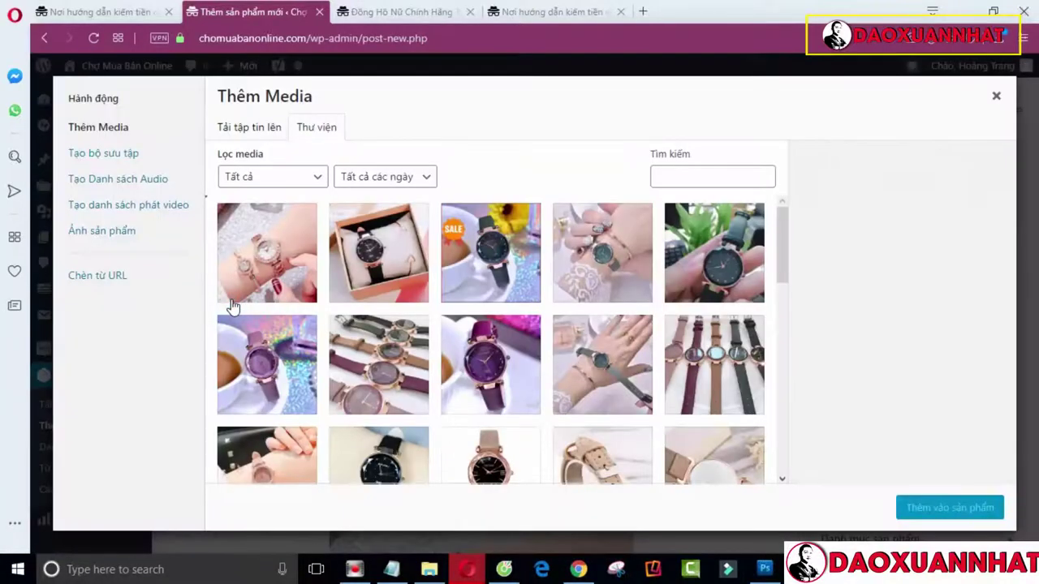
{"action": "left_click", "coordinate": [111, 278]}
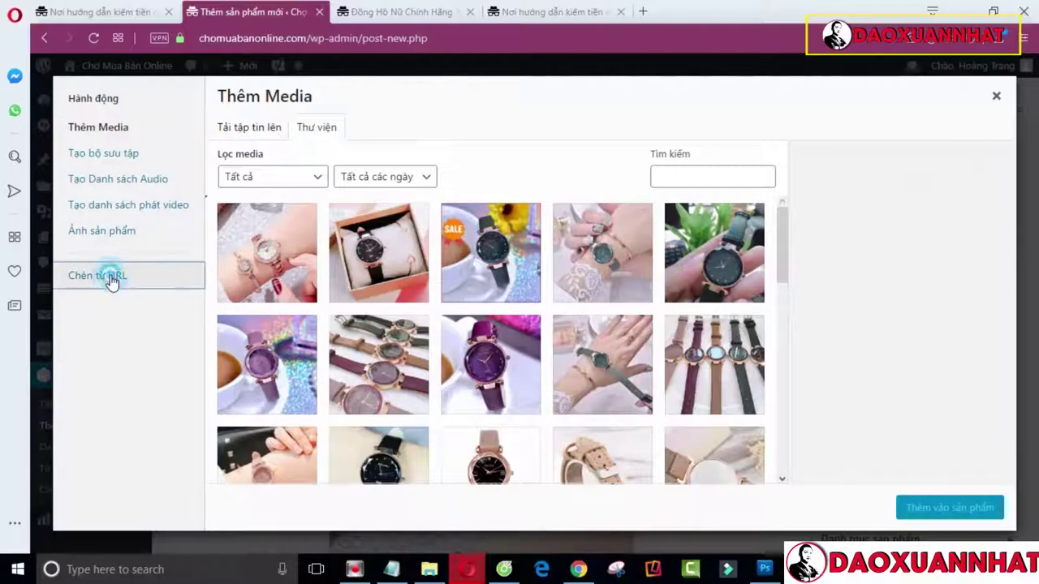
{"action": "left_click", "coordinate": [273, 146]}
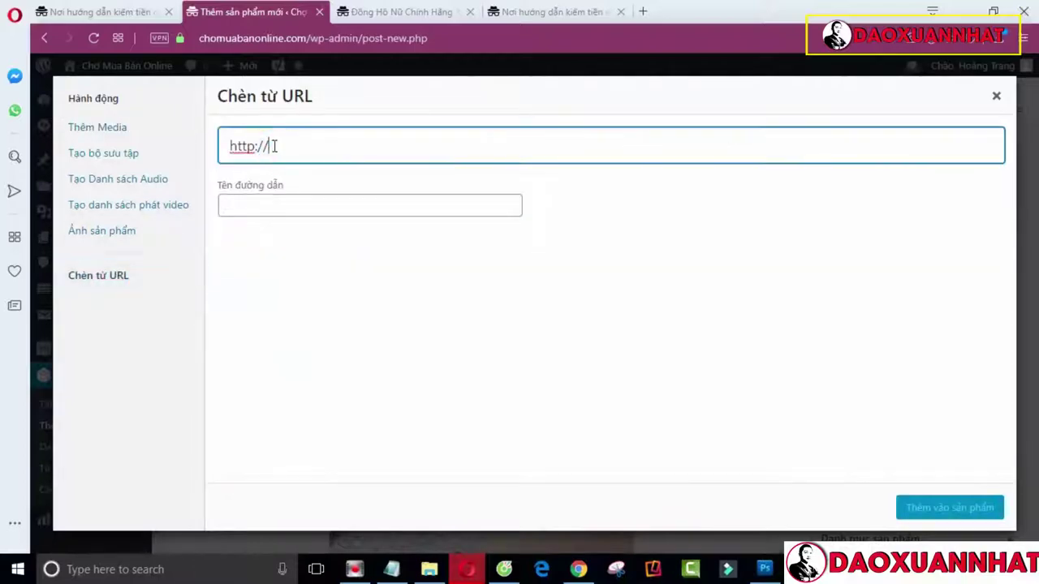
Switch to the TAXINA 5105 product page and open its embedded product video on YouTube
{"action": "left_click", "coordinate": [414, 15]}
{"action": "scroll", "coordinate": [663, 348], "scroll_direction": "up", "scroll_amount": 4}
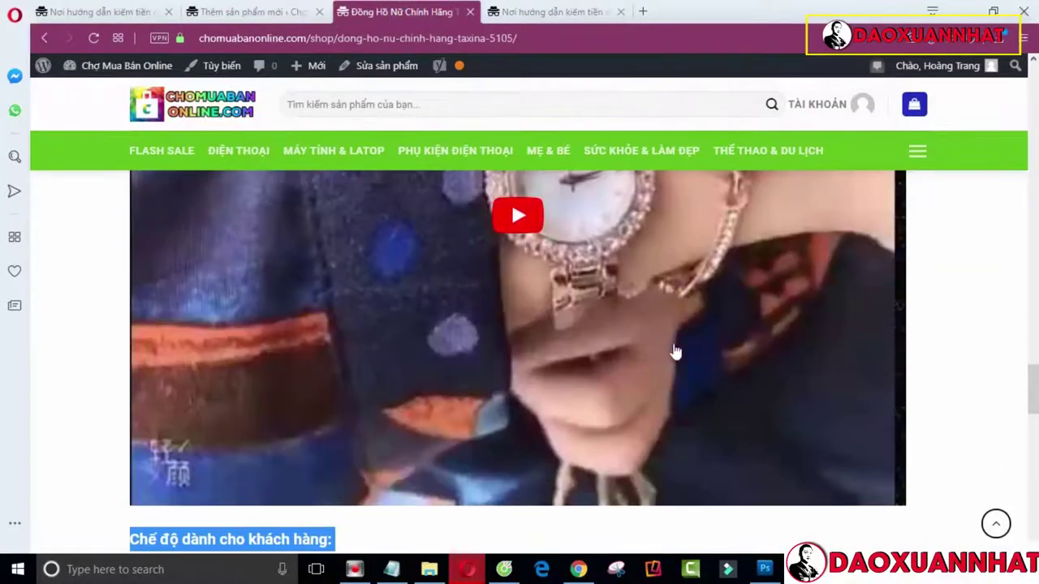
{"action": "scroll", "coordinate": [663, 341], "scroll_direction": "down", "scroll_amount": 2}
{"action": "scroll", "coordinate": [703, 330], "scroll_direction": "up", "scroll_amount": 2}
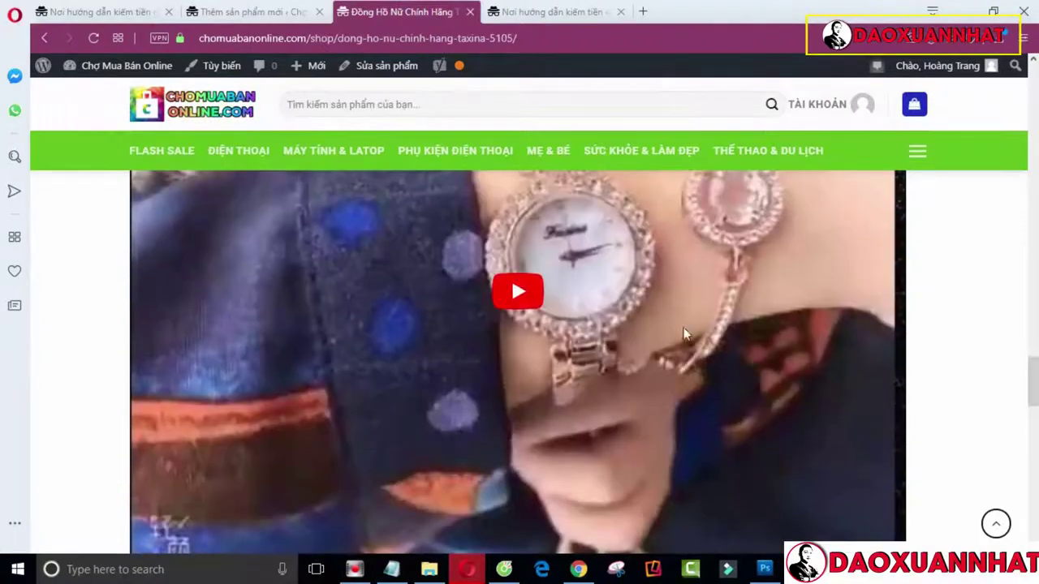
{"action": "left_click", "coordinate": [720, 342]}
{"action": "scroll", "coordinate": [720, 342], "scroll_direction": "down", "scroll_amount": 1}
{"action": "left_click", "coordinate": [844, 416]}
{"action": "left_click", "coordinate": [402, 11]}
{"action": "left_click", "coordinate": [239, 341]}
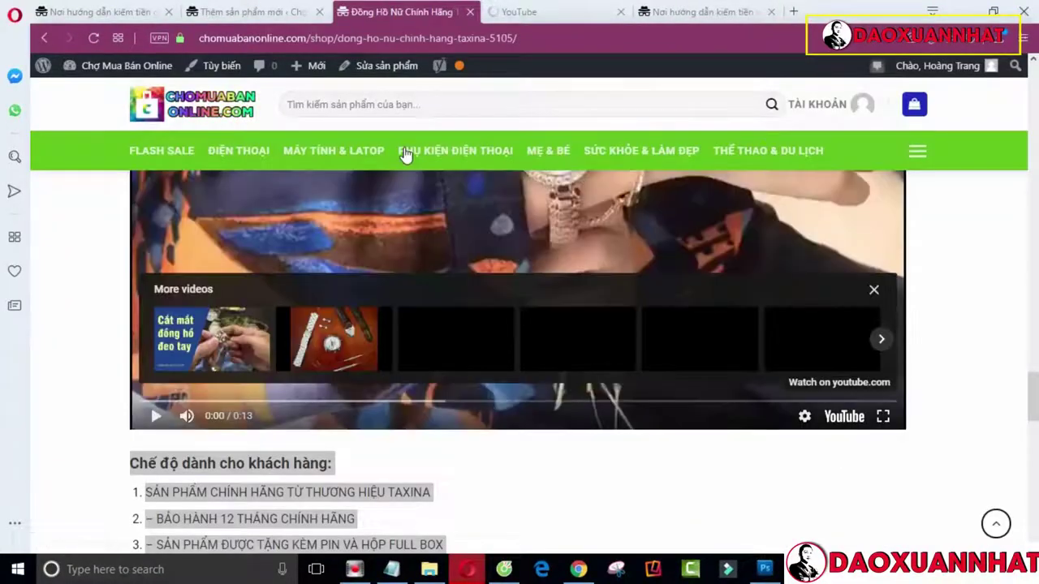
{"action": "left_click", "coordinate": [528, 14]}
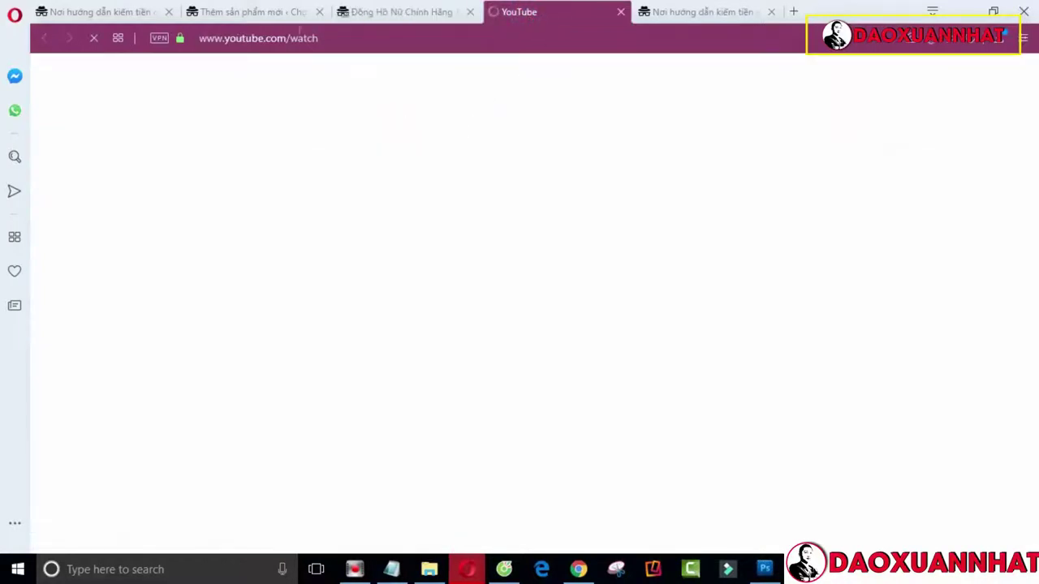
Play the Taxina watch video on YouTube and copy its short share link
{"action": "left_click", "coordinate": [177, 435]}
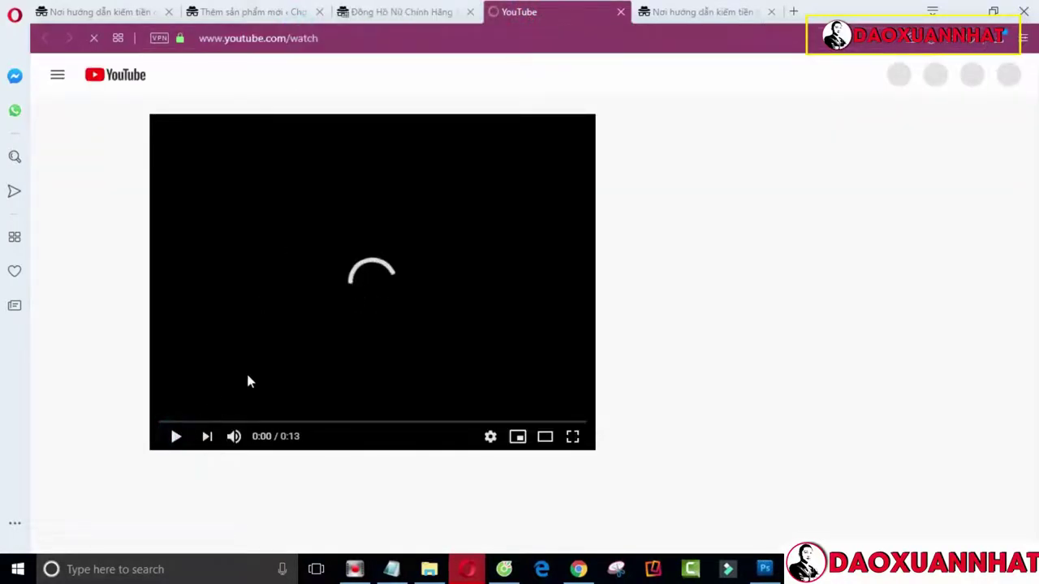
{"action": "left_click", "coordinate": [342, 12]}
{"action": "left_click", "coordinate": [256, 40]}
{"action": "right_click", "coordinate": [374, 40]}
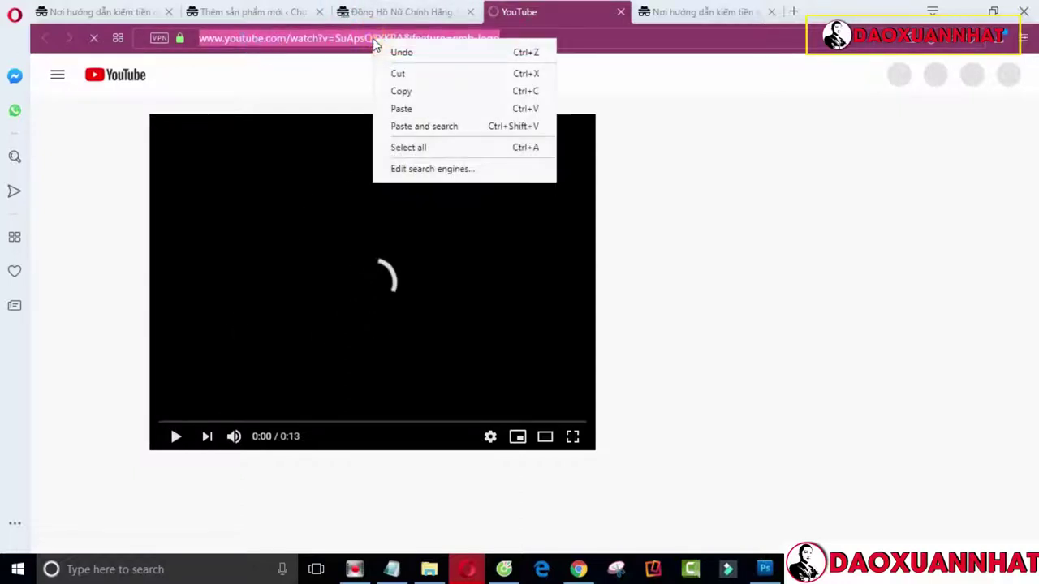
{"action": "left_click", "coordinate": [177, 436]}
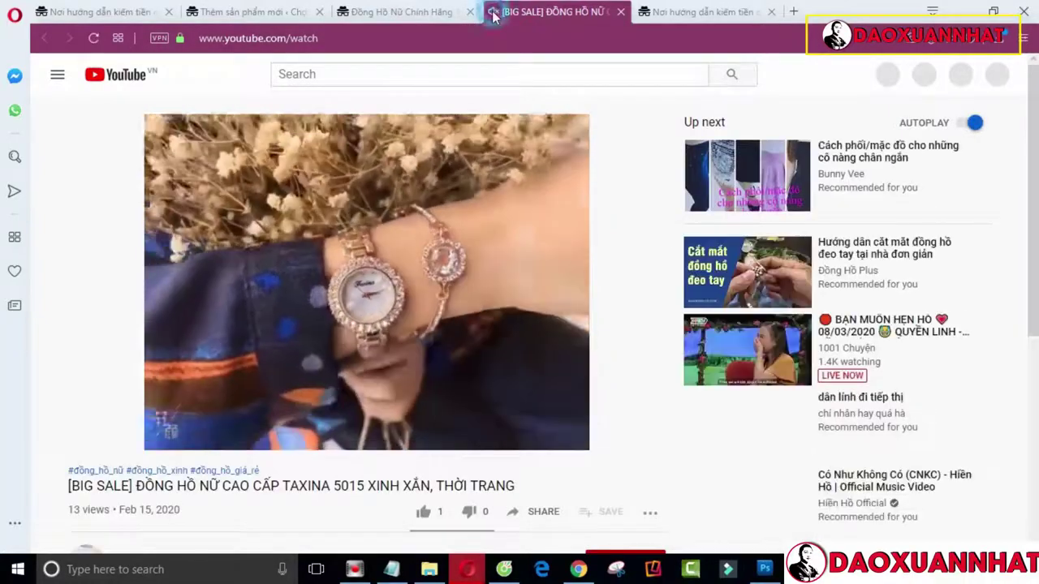
{"action": "scroll", "coordinate": [525, 471], "scroll_direction": "down", "scroll_amount": 2}
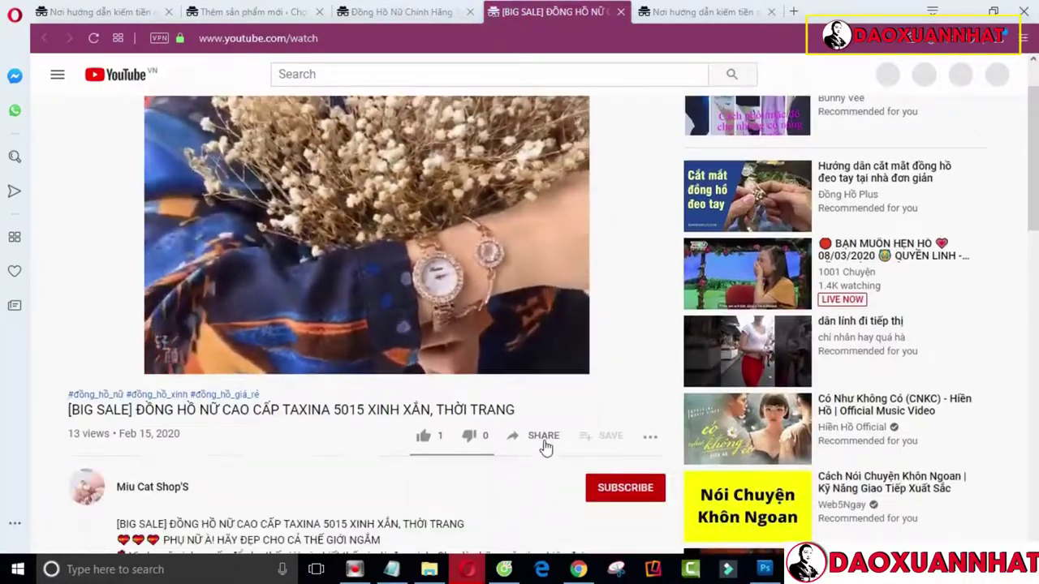
{"action": "left_click", "coordinate": [546, 447]}
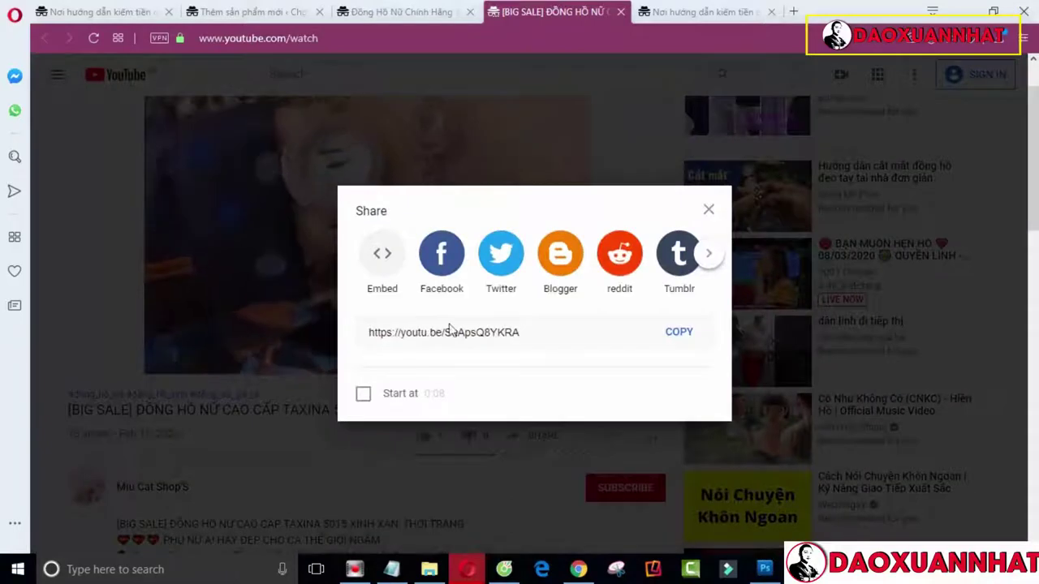
{"action": "left_click", "coordinate": [674, 336]}
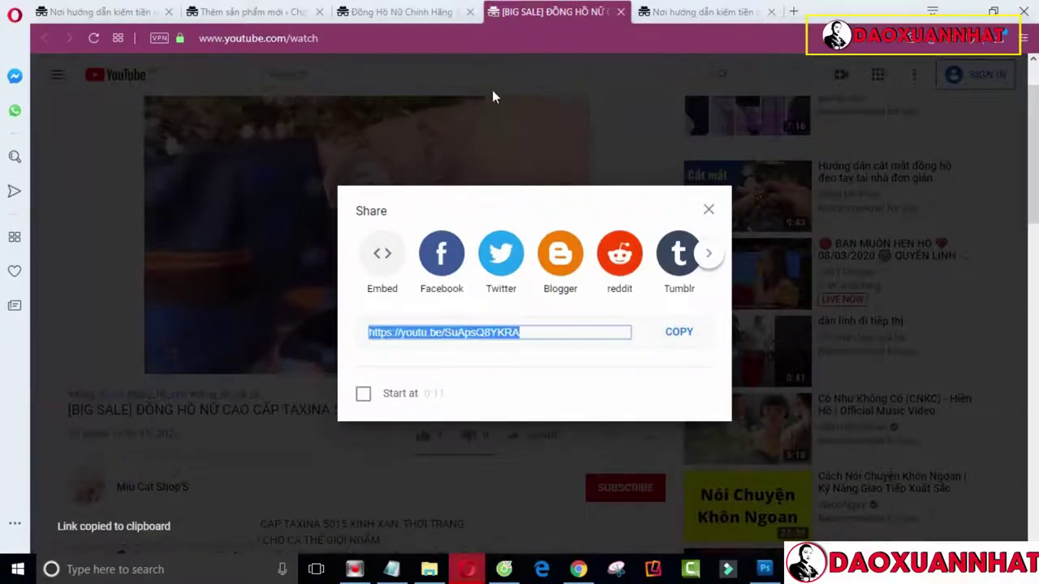
{"action": "left_click", "coordinate": [248, 10]}
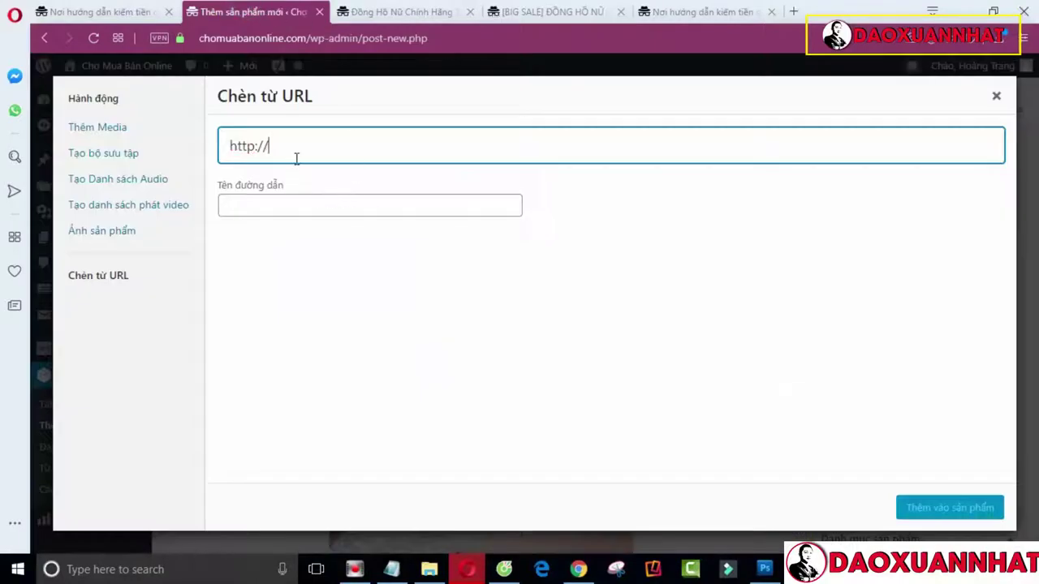
{"action": "triple_click", "coordinate": [296, 159]}
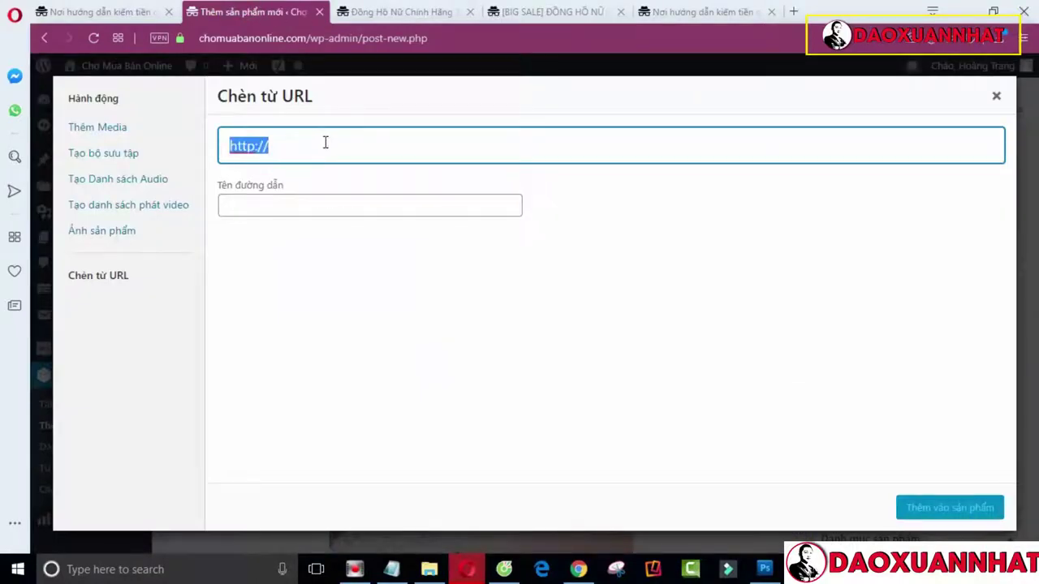
{"action": "key", "text": "ctrl+v"}
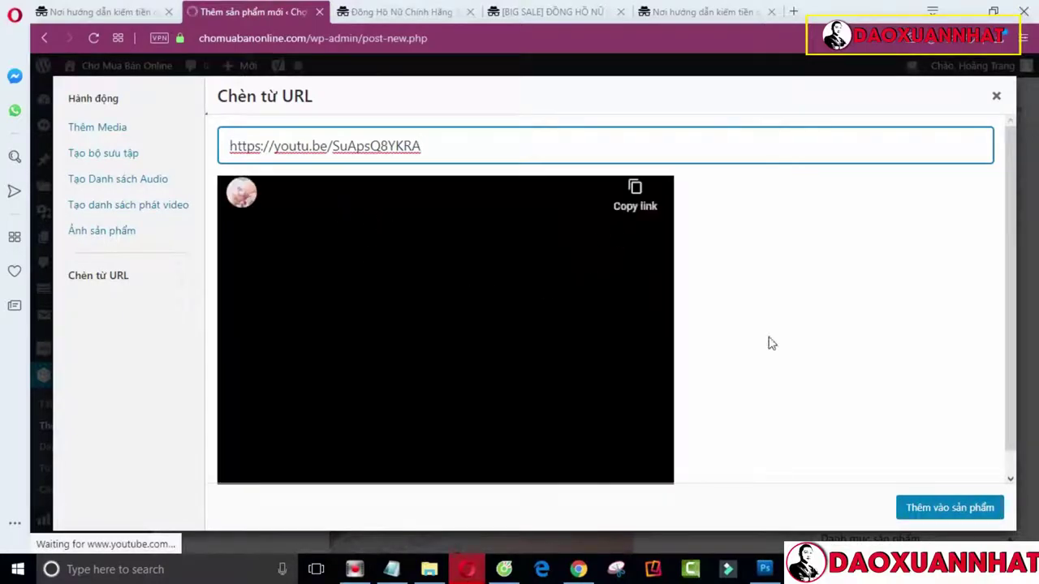
{"action": "left_click", "coordinate": [939, 508]}
{"action": "scroll", "coordinate": [584, 369], "scroll_direction": "down", "scroll_amount": 8}
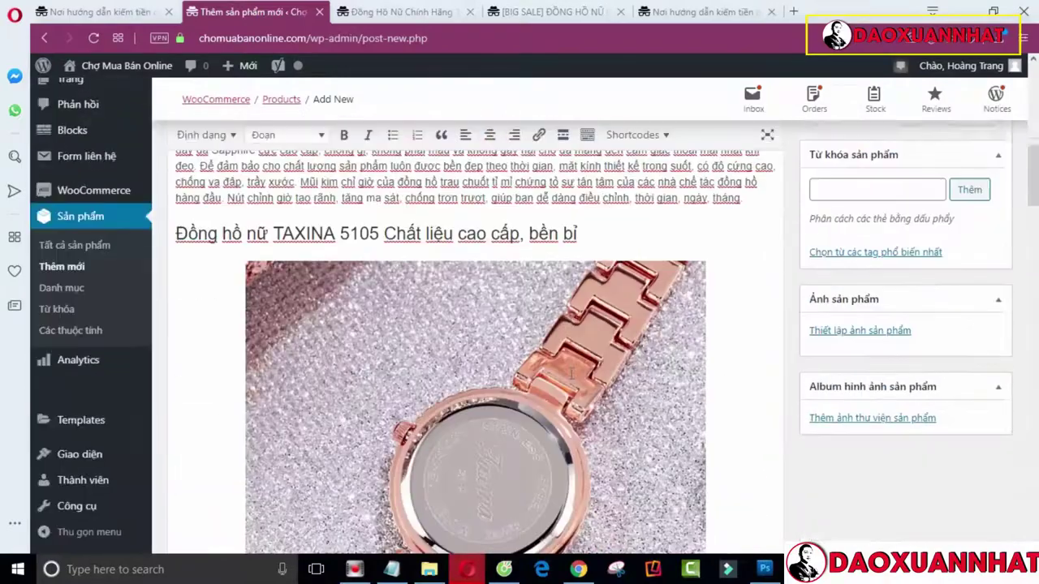
{"action": "scroll", "coordinate": [572, 374], "scroll_direction": "down", "scroll_amount": 10}
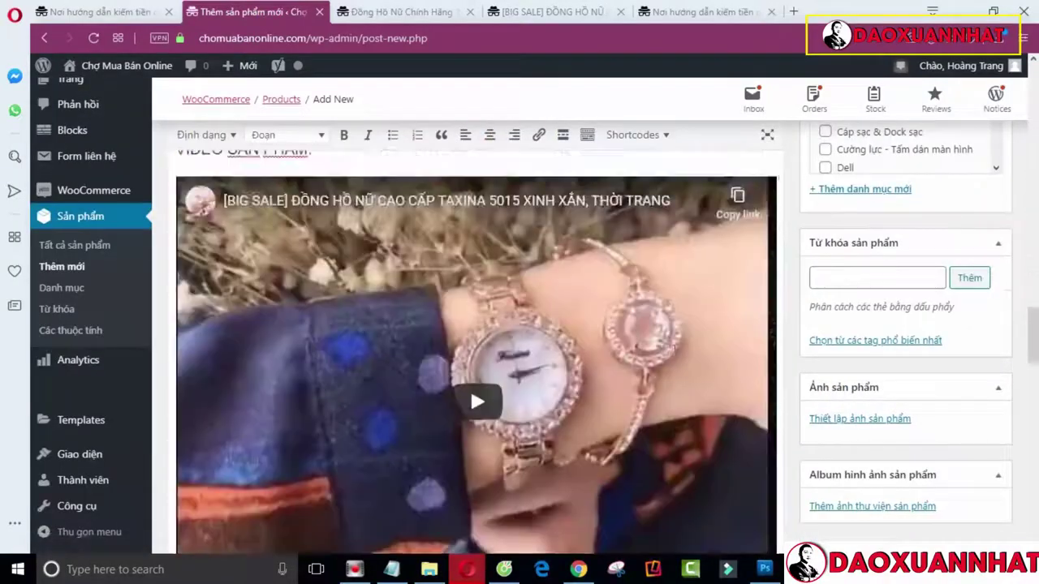
{"action": "scroll", "coordinate": [671, 348], "scroll_direction": "down", "scroll_amount": 2}
{"action": "scroll", "coordinate": [671, 347], "scroll_direction": "up", "scroll_amount": 3}
{"action": "left_click", "coordinate": [656, 341]}
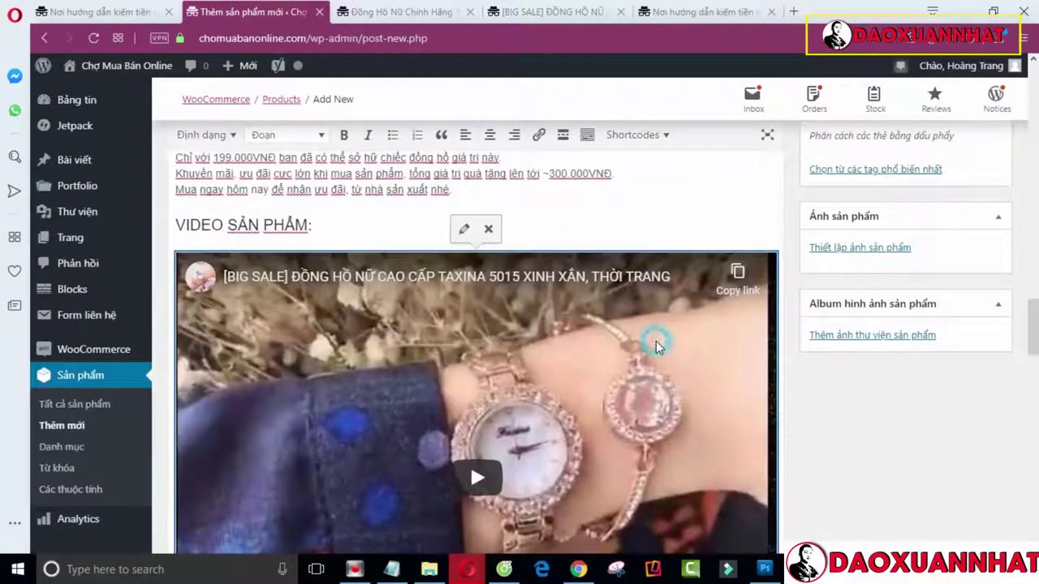
{"action": "left_click", "coordinate": [489, 230]}
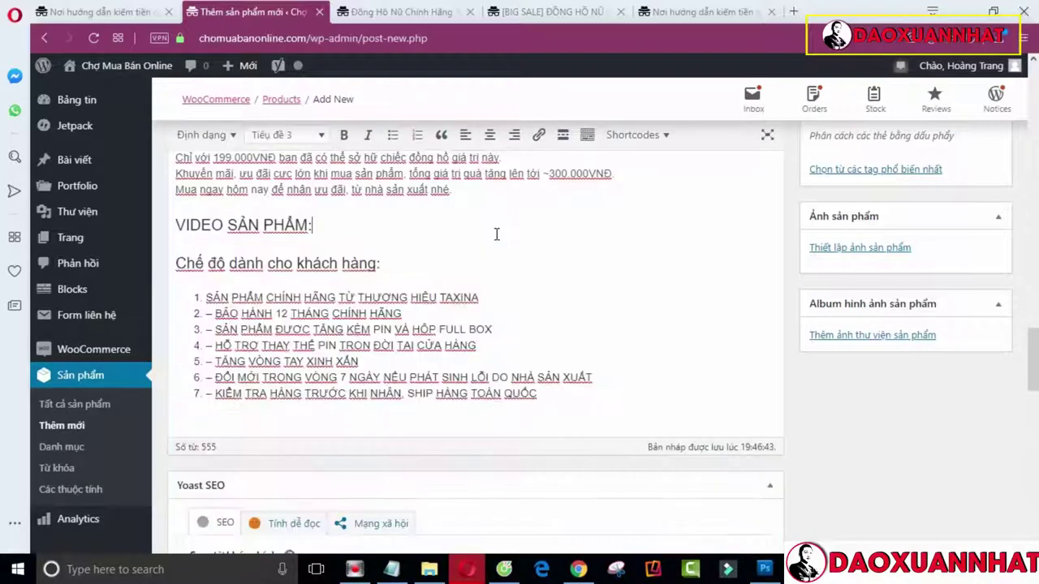
{"action": "key", "text": "Return"}
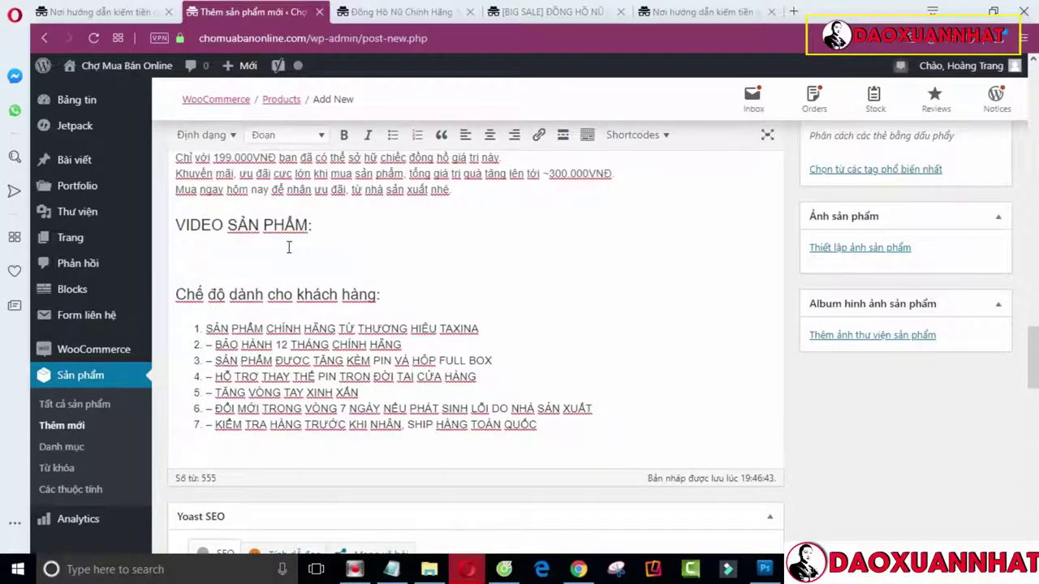
{"action": "key", "text": "ctrl+v"}
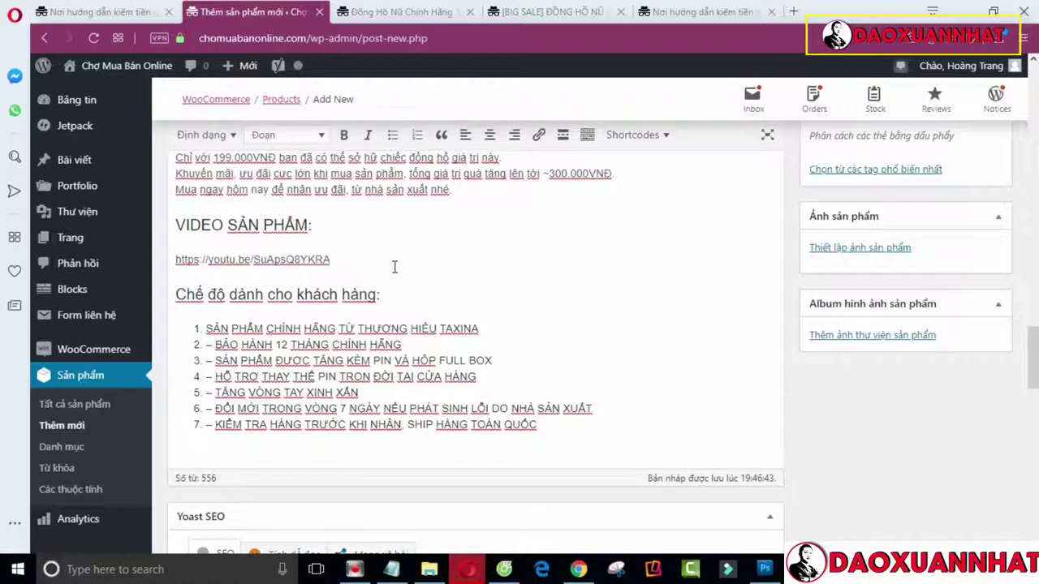
{"action": "key", "text": "Return"}
{"action": "key", "text": "BackSpace"}
{"action": "left_click", "coordinate": [362, 226]}
{"action": "mouse_move", "coordinate": [1024, 367]}
{"action": "left_mouse_down"}
{"action": "mouse_move", "coordinate": [1034, 321]}
{"action": "mouse_move", "coordinate": [1035, 380]}
{"action": "mouse_move", "coordinate": [1034, 365]}
{"action": "left_mouse_up"}
{"action": "left_click", "coordinate": [318, 257]}
{"action": "left_click", "coordinate": [349, 257]}
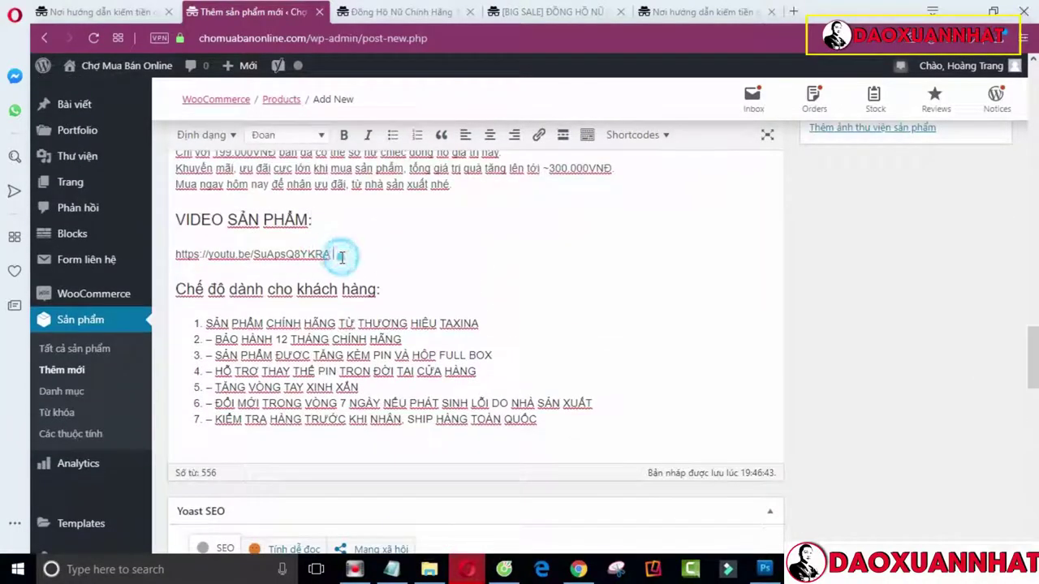
Examine how the video link sits in the description's HTML source and in the visual editor
{"action": "scroll", "coordinate": [810, 357], "scroll_direction": "up", "scroll_amount": 10}
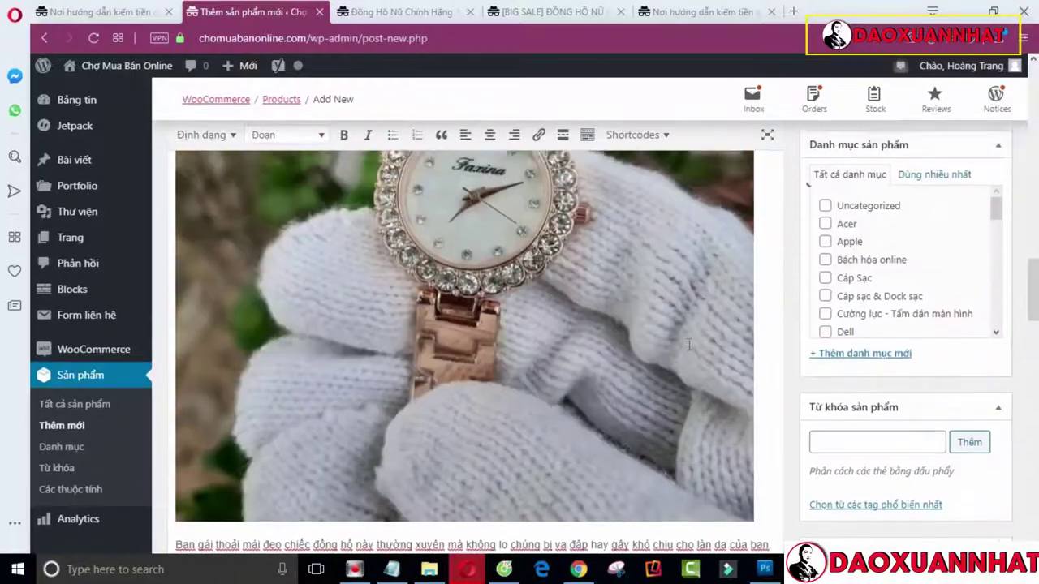
{"action": "scroll", "coordinate": [688, 345], "scroll_direction": "up", "scroll_amount": 6}
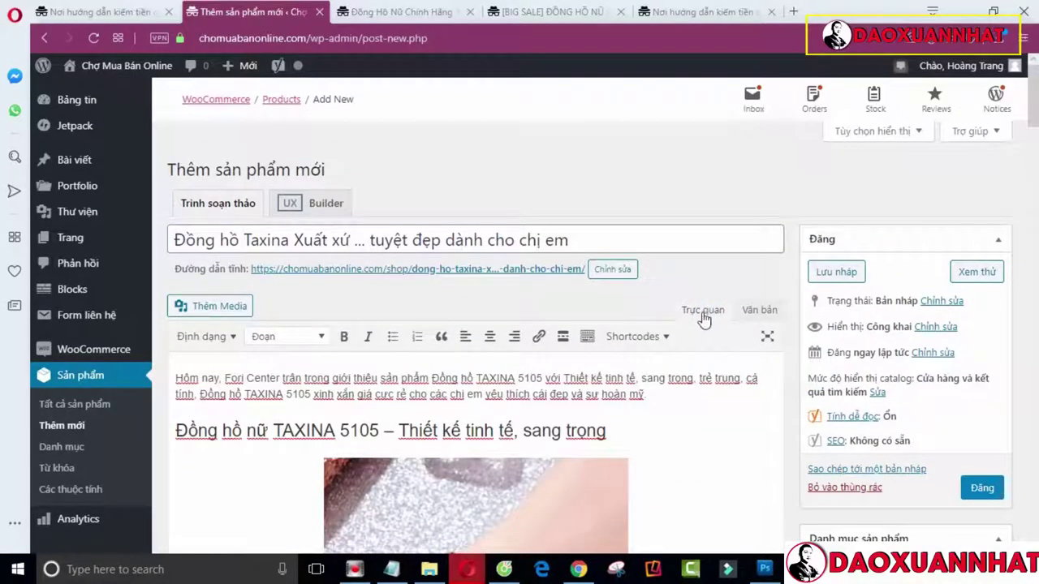
{"action": "left_click", "coordinate": [759, 310]}
{"action": "scroll", "coordinate": [415, 319], "scroll_direction": "down", "scroll_amount": 5}
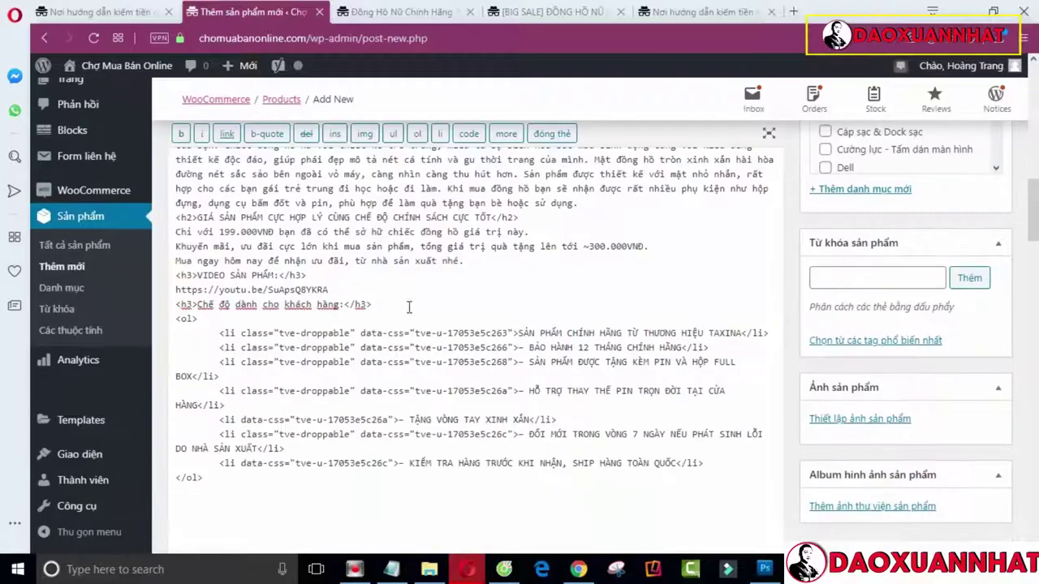
{"action": "scroll", "coordinate": [708, 233], "scroll_direction": "up", "scroll_amount": 8}
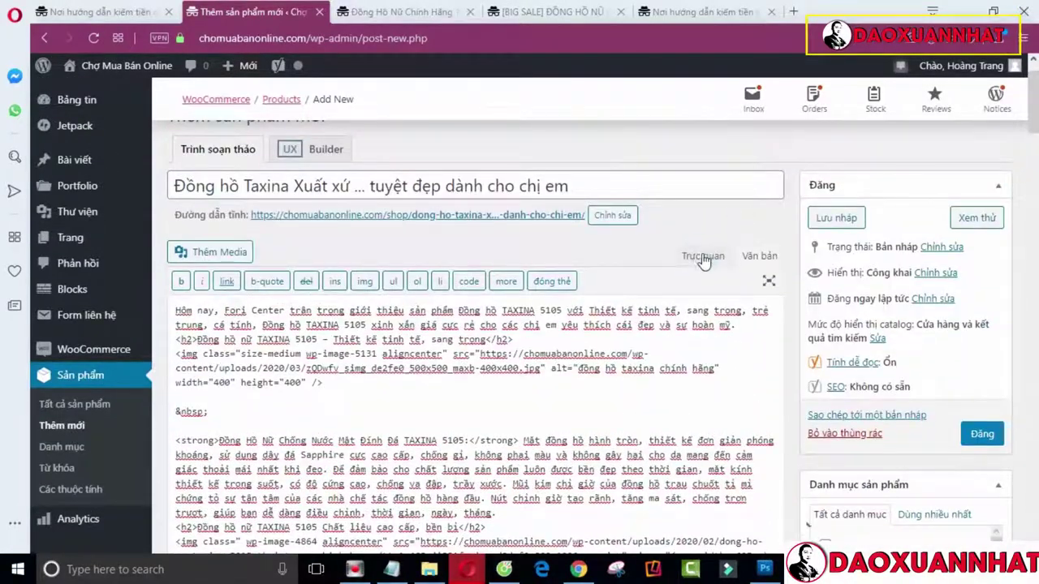
{"action": "left_click", "coordinate": [702, 257]}
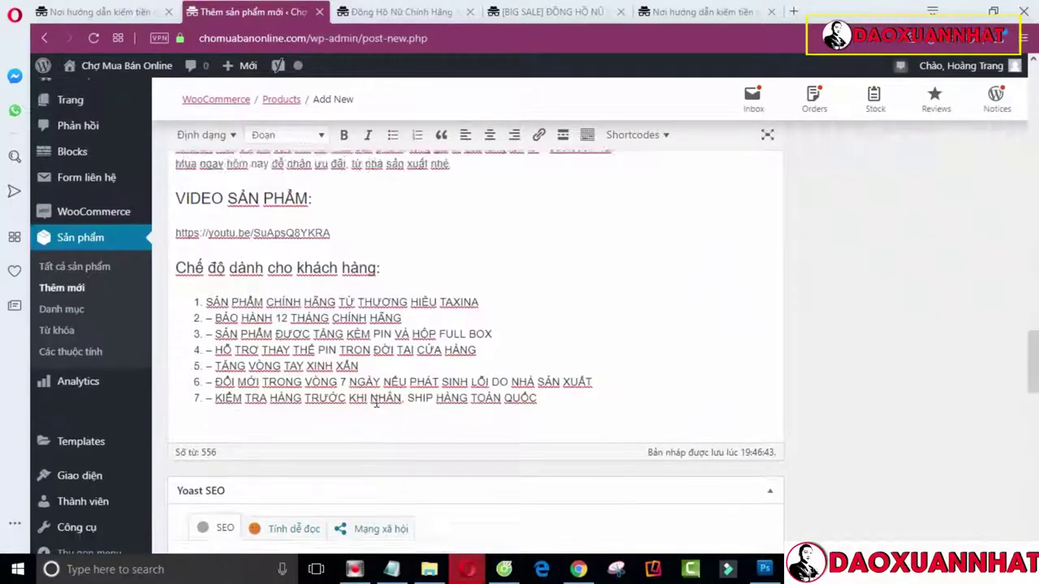
{"action": "left_click", "coordinate": [306, 445]}
{"action": "left_click", "coordinate": [340, 441]}
{"action": "left_click_drag", "start_coordinate": [330, 439], "coordinate": [183, 439]}
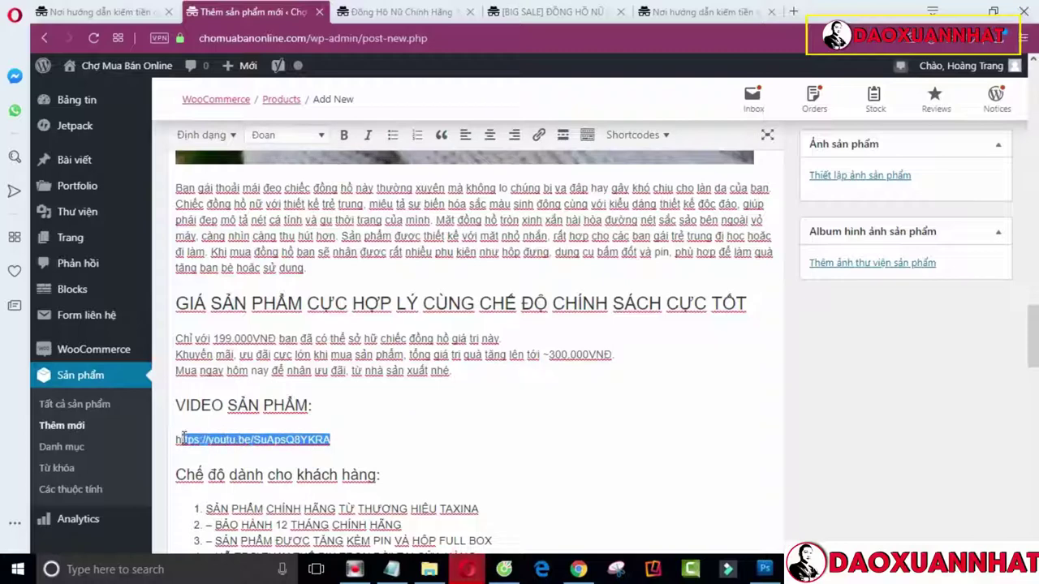
{"action": "left_click", "coordinate": [344, 443]}
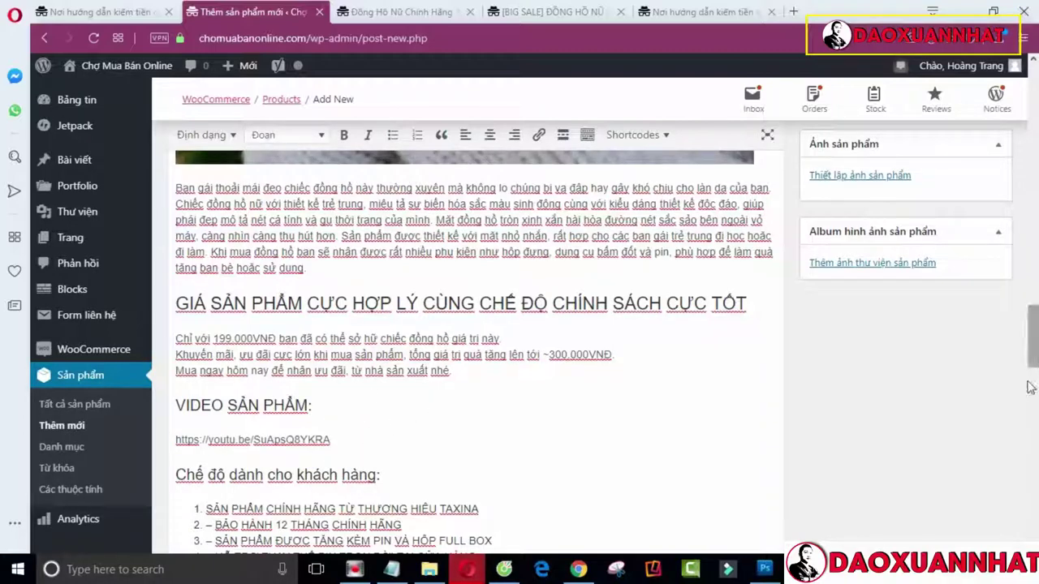
Check the prices on the TAXINA 5105 product page and set the new product's regular price to 499000 and sale price to 199000
{"action": "left_click_drag", "start_coordinate": [1032, 339], "coordinate": [1033, 460]}
{"action": "scroll", "coordinate": [532, 278], "scroll_direction": "down", "scroll_amount": 1}
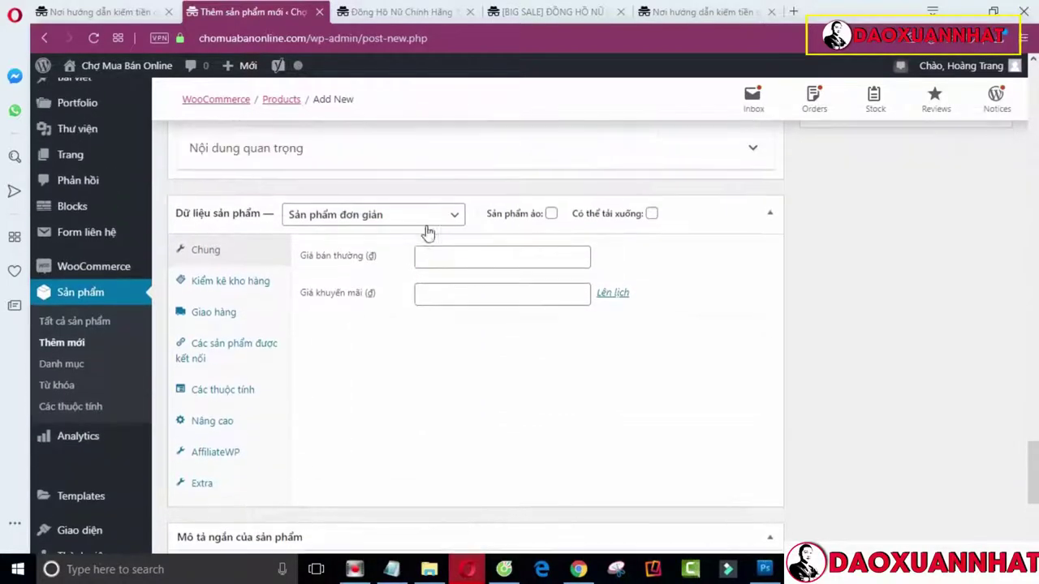
{"action": "left_click", "coordinate": [466, 256]}
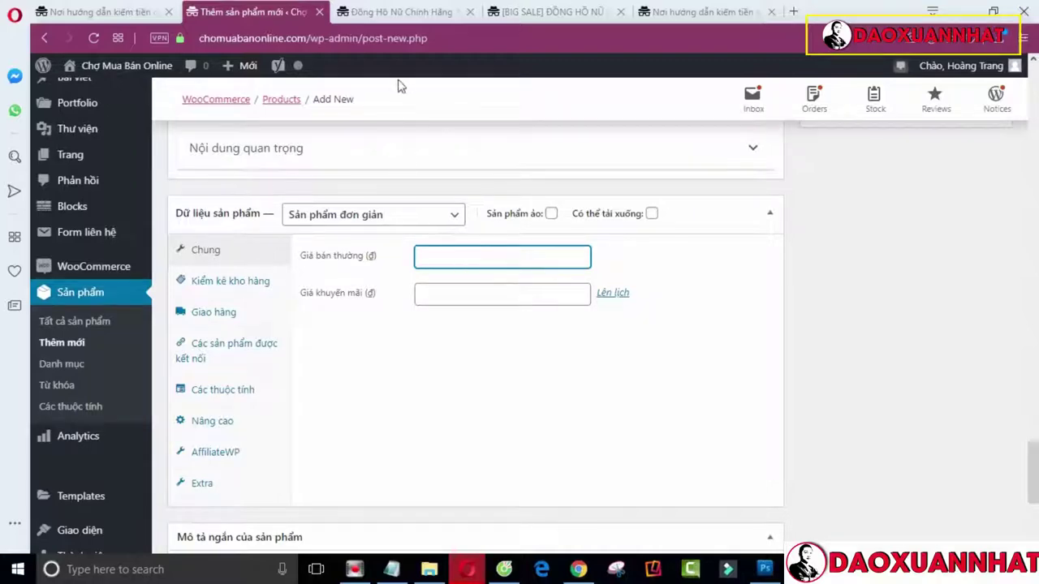
{"action": "left_click", "coordinate": [394, 11]}
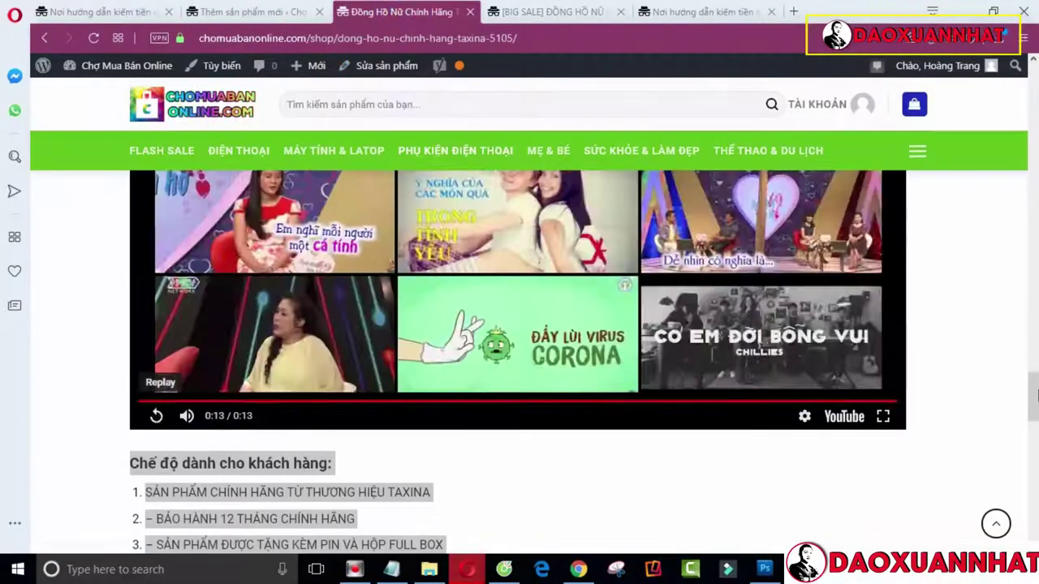
{"action": "left_click_drag", "start_coordinate": [1034, 393], "coordinate": [1035, 94]}
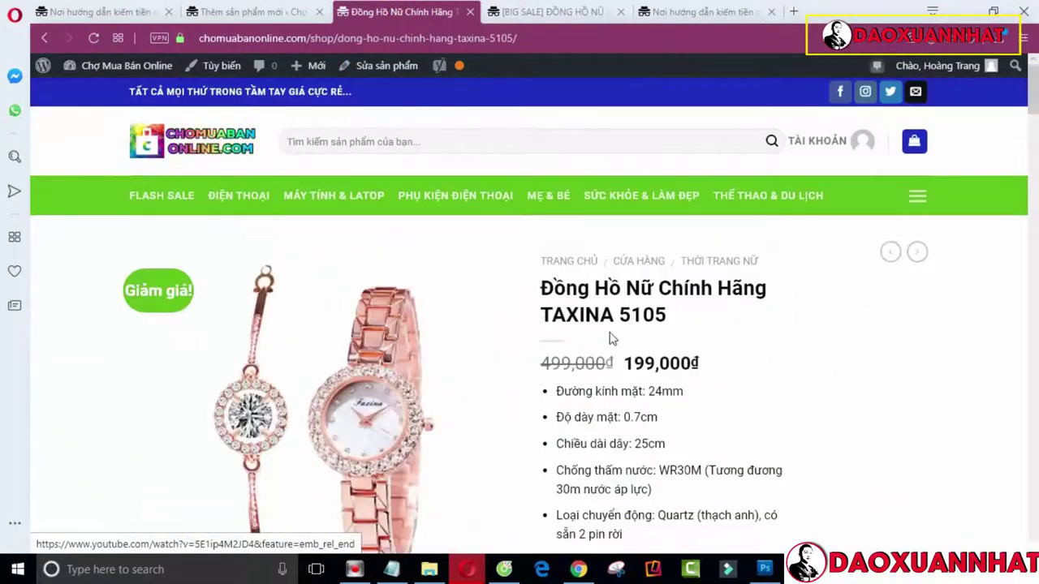
{"action": "key", "text": "ctrl+Tab"}
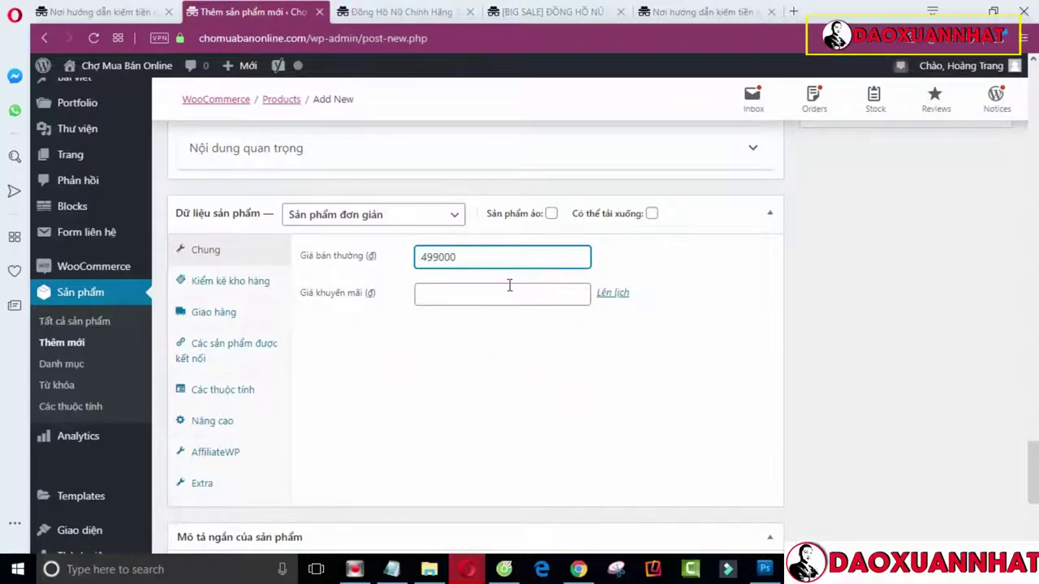
{"action": "left_click", "coordinate": [448, 293]}
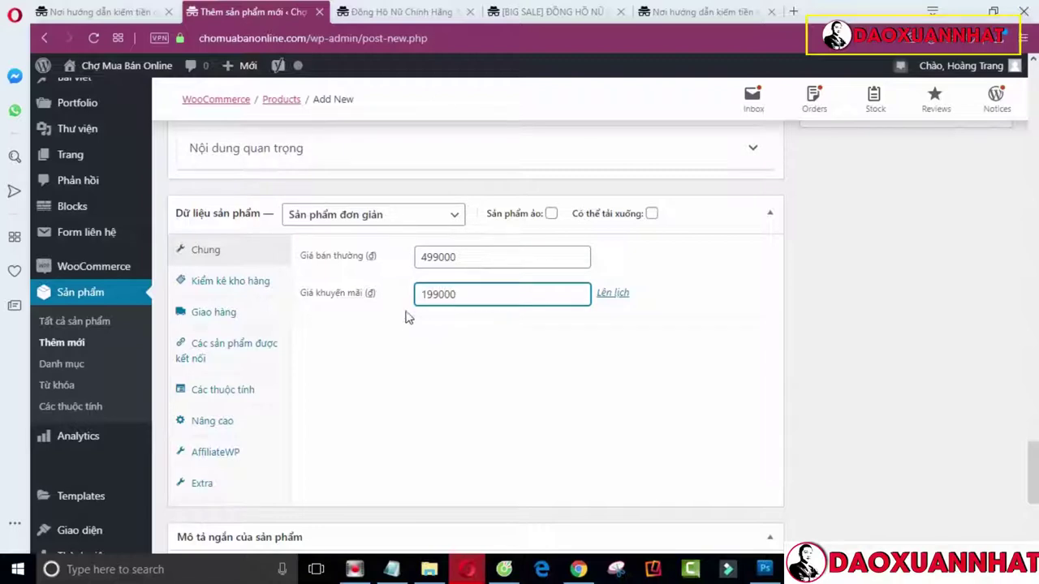
Schedule the sale price from 2020-03-08 to 2020-03-15
{"action": "left_click", "coordinate": [615, 293]}
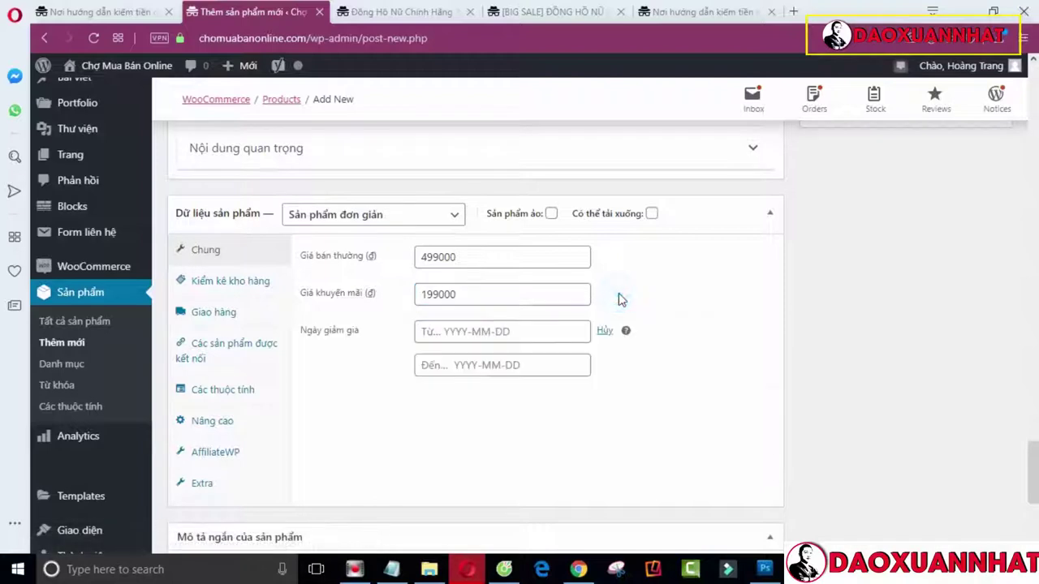
{"action": "left_click", "coordinate": [479, 331]}
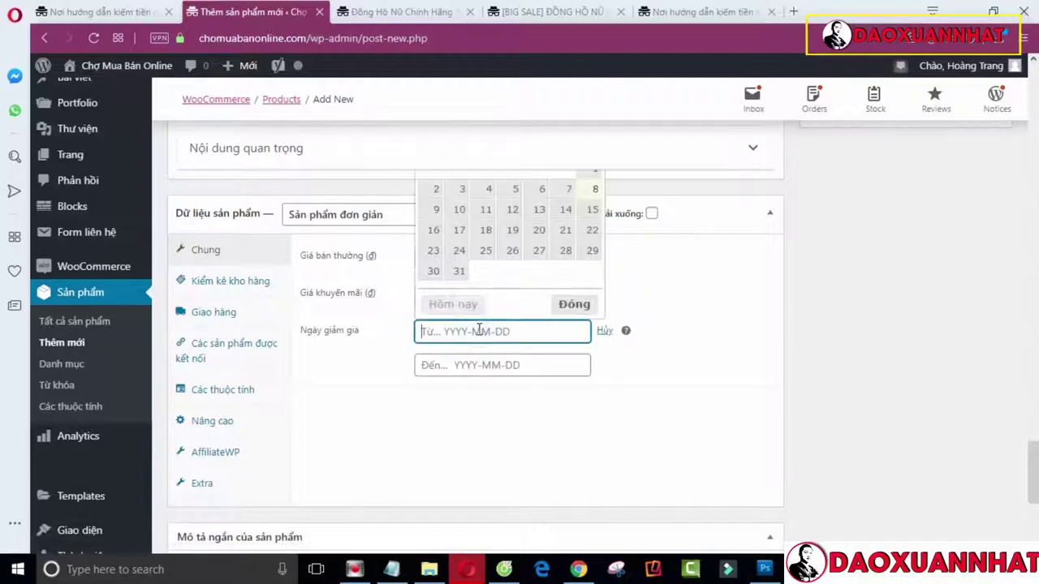
{"action": "left_click", "coordinate": [591, 192]}
{"action": "left_click", "coordinate": [453, 366]}
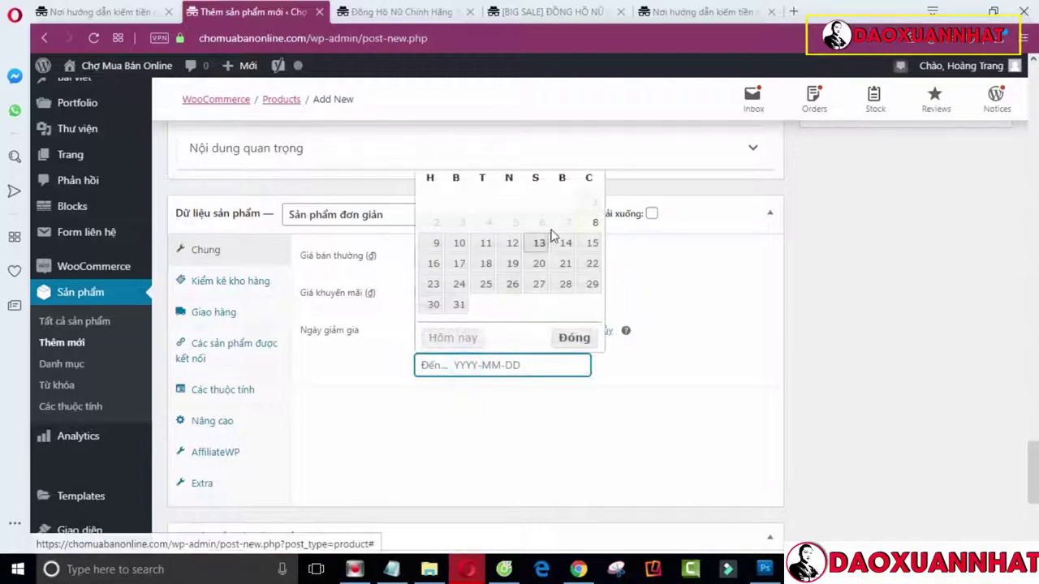
{"action": "left_click", "coordinate": [593, 243]}
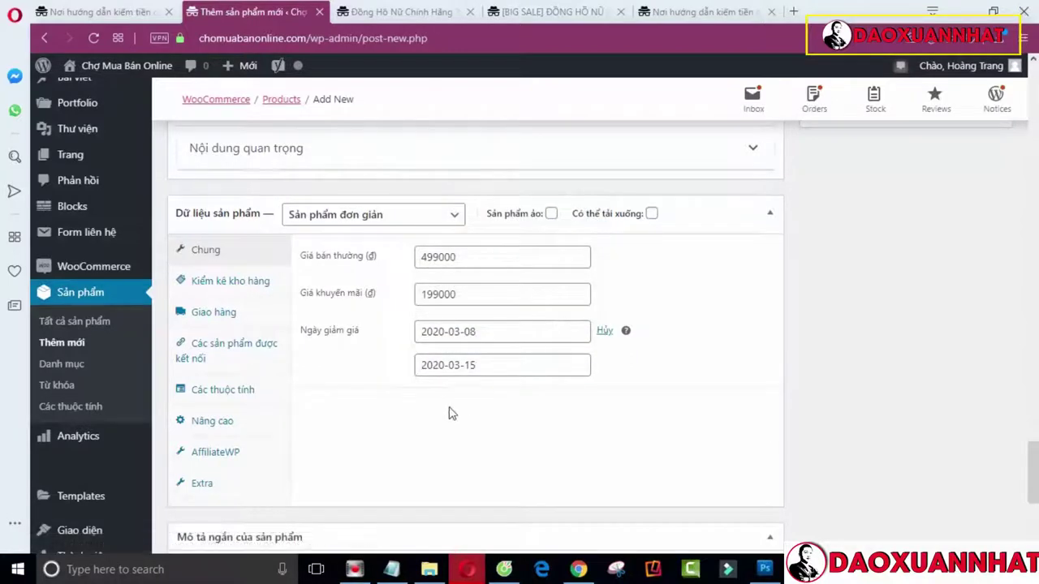
Clear both the start and end dates of the sale schedule
{"action": "left_click", "coordinate": [514, 330]}
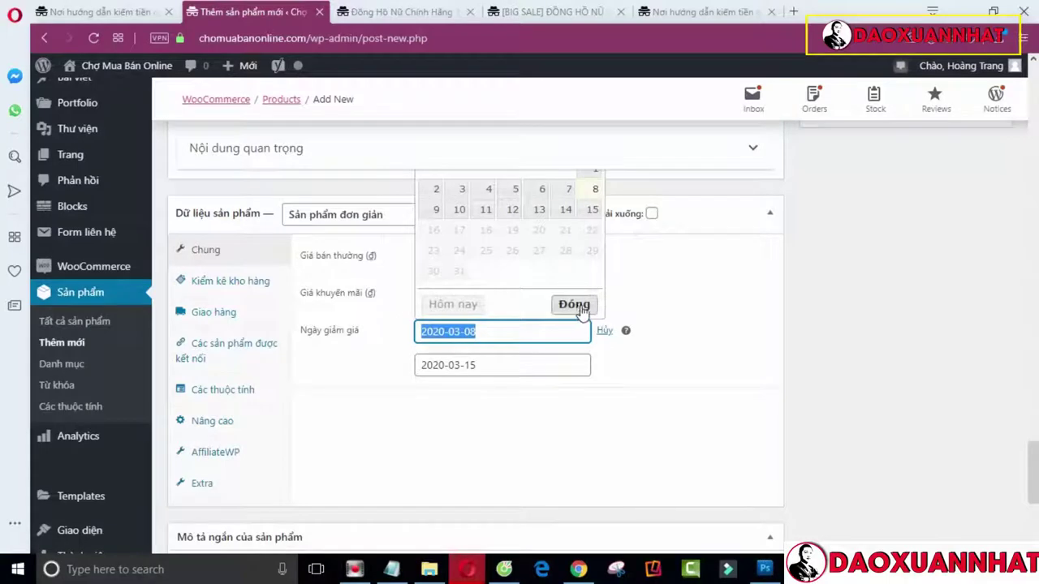
{"action": "key", "text": "BackSpace"}
{"action": "left_click_drag", "start_coordinate": [508, 367], "coordinate": [375, 371]}
{"action": "key", "text": "BackSpace"}
{"action": "left_click", "coordinate": [703, 366]}
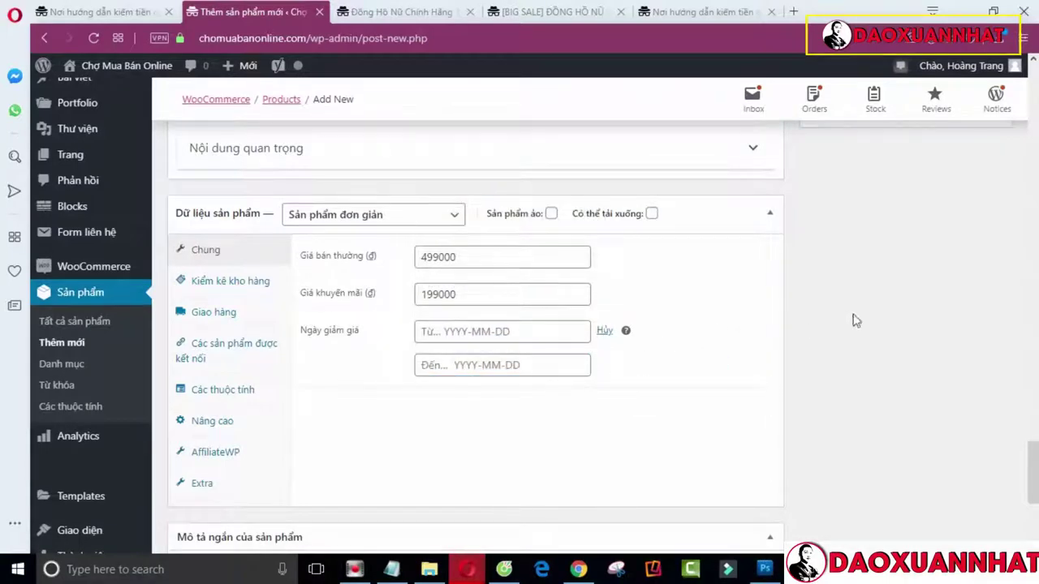
Start a new product category named "Đồng hồ nữ" in the product's category box
{"action": "left_click_drag", "start_coordinate": [1032, 474], "coordinate": [1034, 531]}
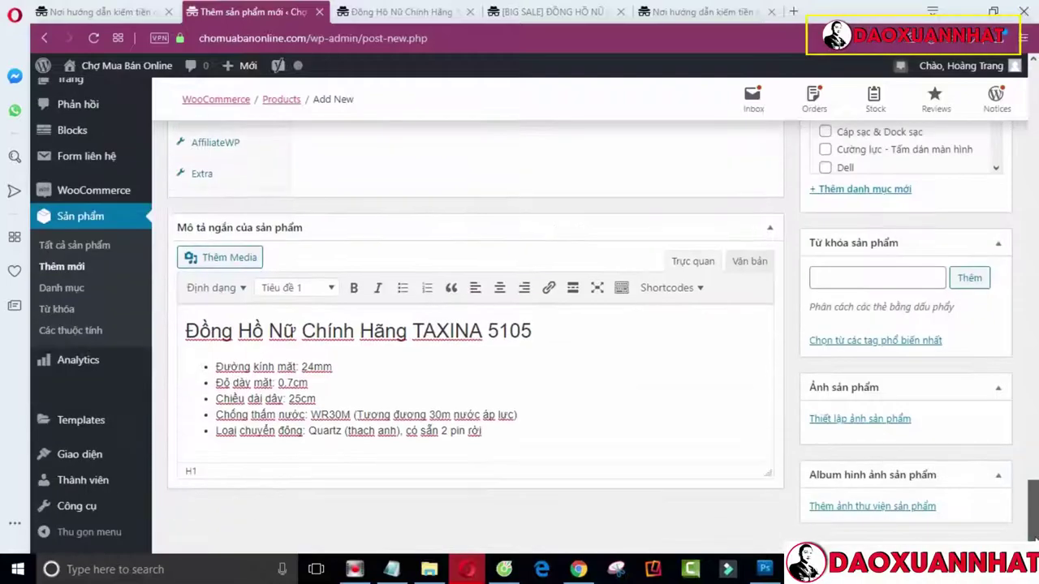
{"action": "scroll", "coordinate": [461, 373], "scroll_direction": "up", "scroll_amount": 8}
{"action": "scroll", "coordinate": [479, 332], "scroll_direction": "up", "scroll_amount": 10}
{"action": "scroll", "coordinate": [680, 395], "scroll_direction": "down", "scroll_amount": 10}
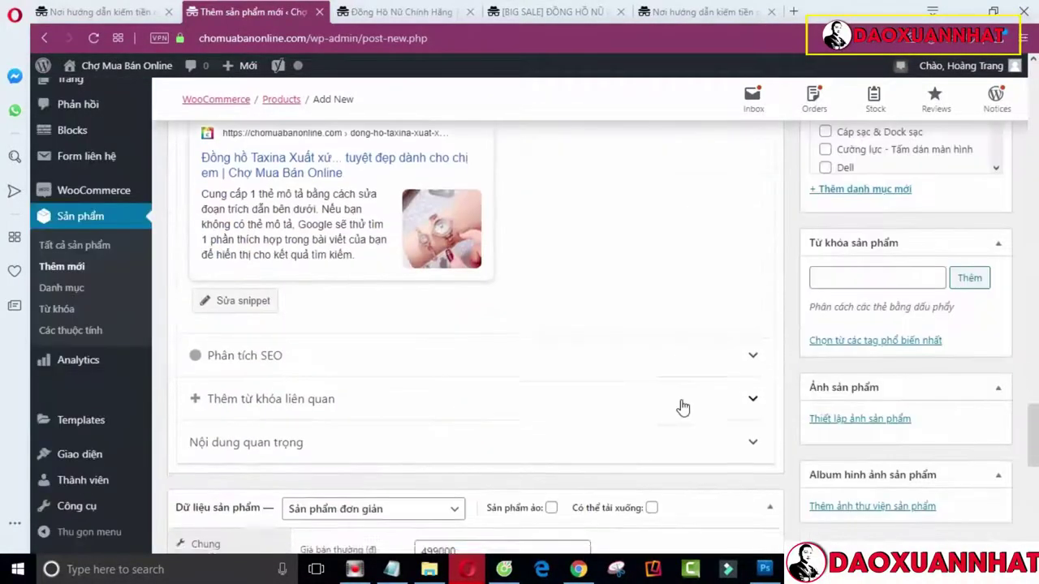
{"action": "scroll", "coordinate": [683, 405], "scroll_direction": "down", "scroll_amount": 7}
{"action": "scroll", "coordinate": [683, 402], "scroll_direction": "up", "scroll_amount": 4}
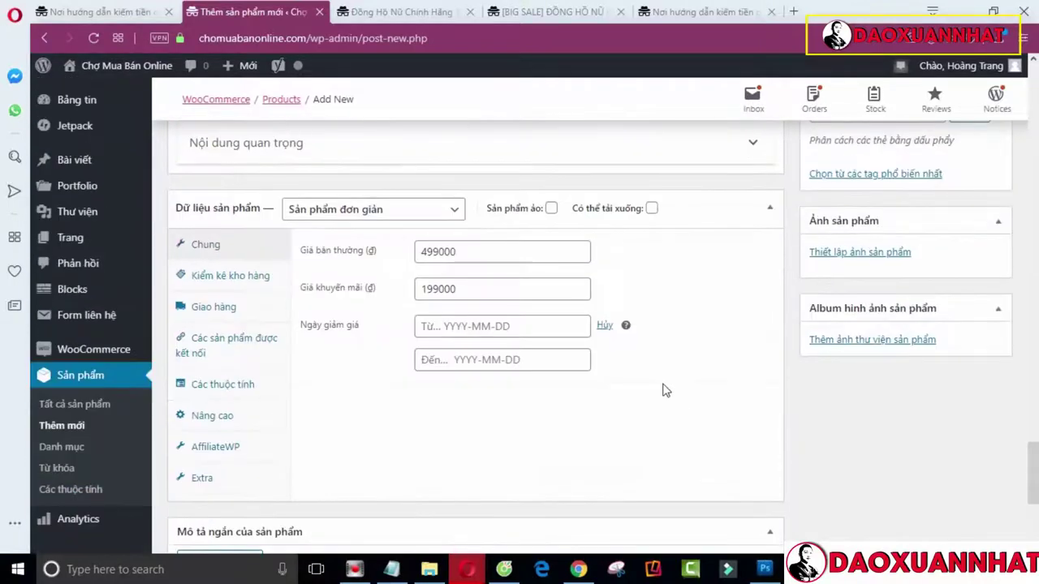
{"action": "scroll", "coordinate": [663, 391], "scroll_direction": "up", "scroll_amount": 4}
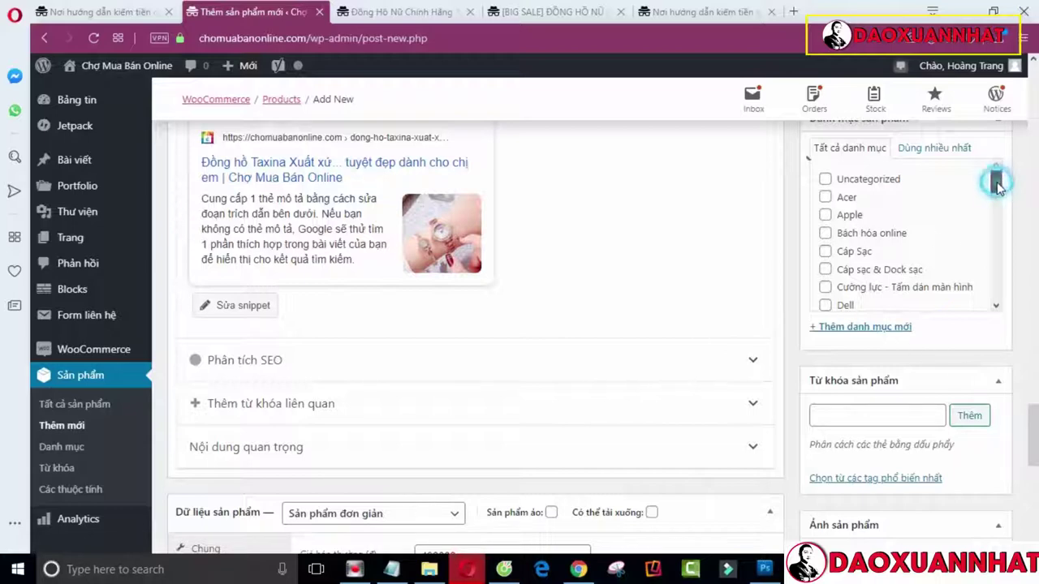
{"action": "left_click_drag", "start_coordinate": [998, 187], "coordinate": [998, 191]}
{"action": "left_click", "coordinate": [890, 328]}
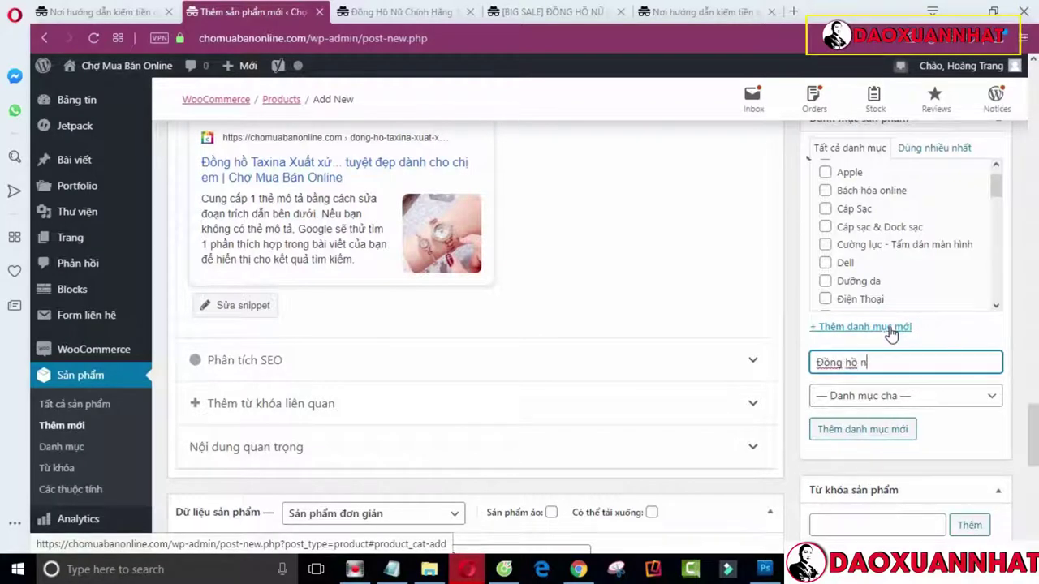
Look through the existing product categories, add "Đồng hồ nữ" without a parent category, and check its entry in the list
{"action": "left_click_drag", "start_coordinate": [998, 193], "coordinate": [995, 299]}
{"action": "scroll", "coordinate": [938, 285], "scroll_direction": "up", "scroll_amount": 4}
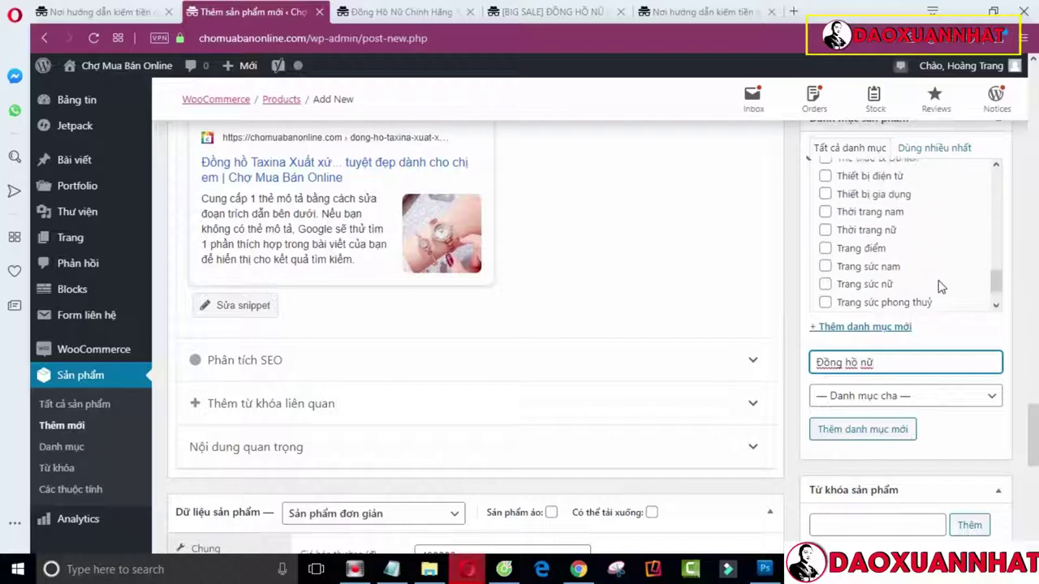
{"action": "scroll", "coordinate": [921, 236], "scroll_direction": "up", "scroll_amount": 2}
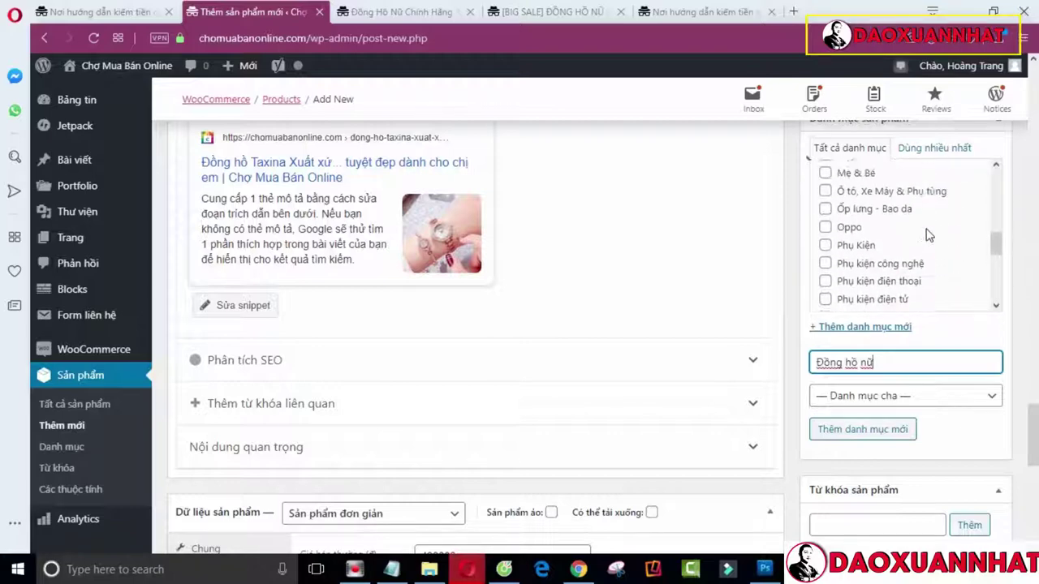
{"action": "scroll", "coordinate": [928, 236], "scroll_direction": "up", "scroll_amount": 2}
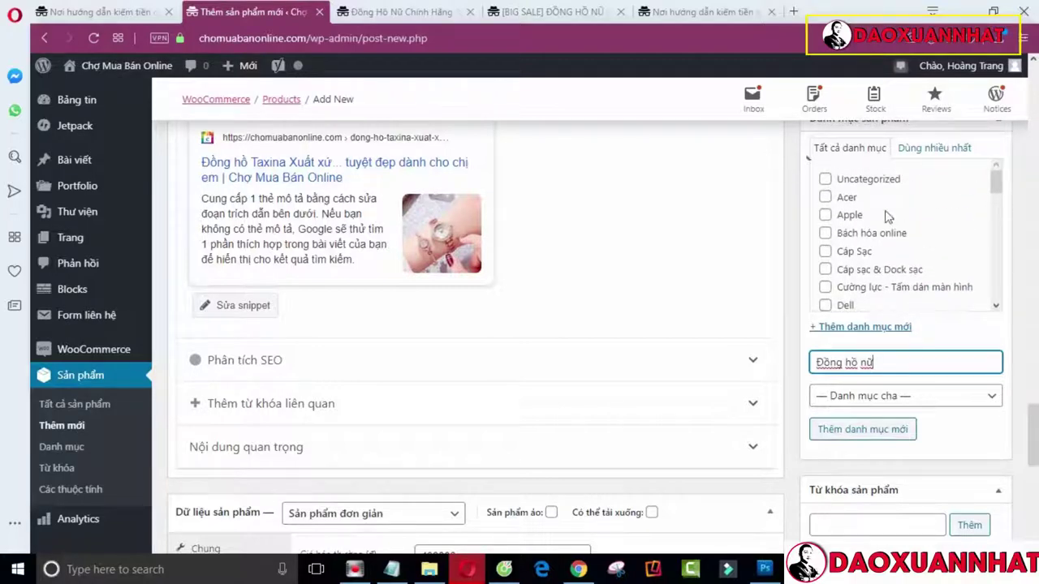
{"action": "left_click_drag", "start_coordinate": [997, 180], "coordinate": [996, 295]}
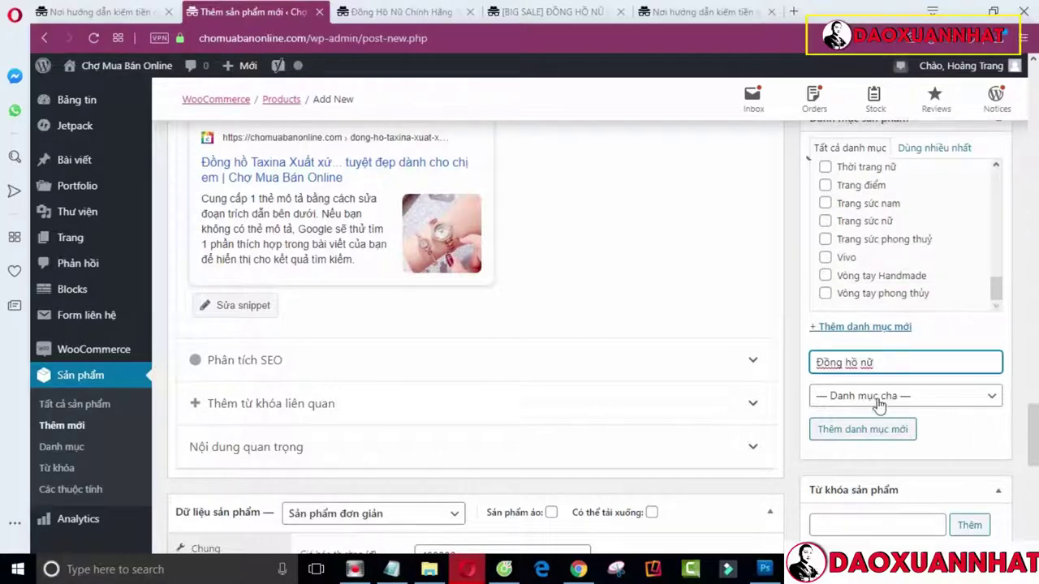
{"action": "left_click", "coordinate": [861, 432]}
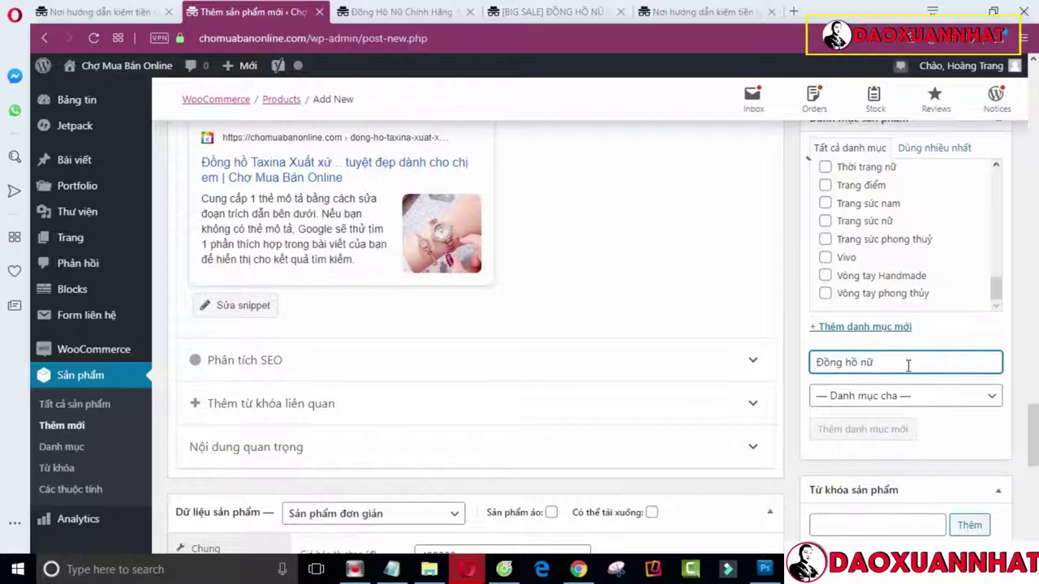
{"action": "scroll", "coordinate": [912, 243], "scroll_direction": "up", "scroll_amount": 15}
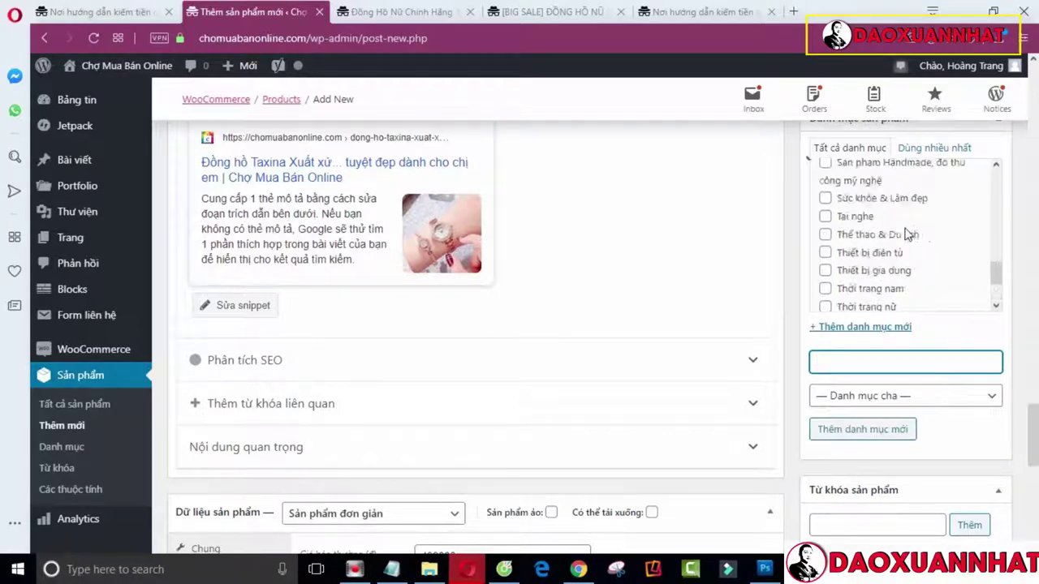
{"action": "scroll", "coordinate": [907, 235], "scroll_direction": "down", "scroll_amount": 5}
{"action": "scroll", "coordinate": [907, 234], "scroll_direction": "up", "scroll_amount": 5}
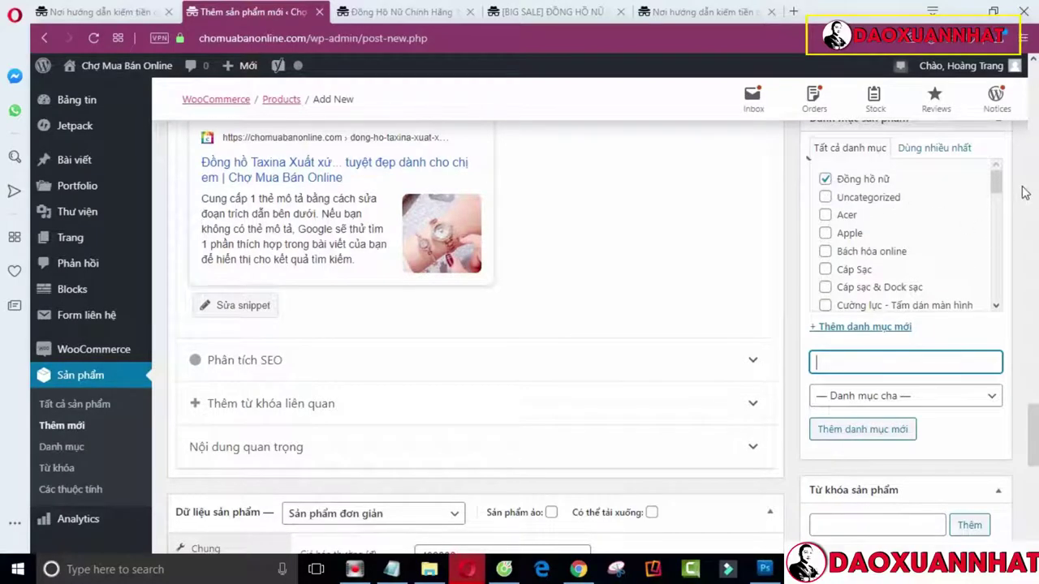
Add the product tag "Đồng hồ nữ Taxina"
{"action": "scroll", "coordinate": [895, 313], "scroll_direction": "down", "scroll_amount": 8}
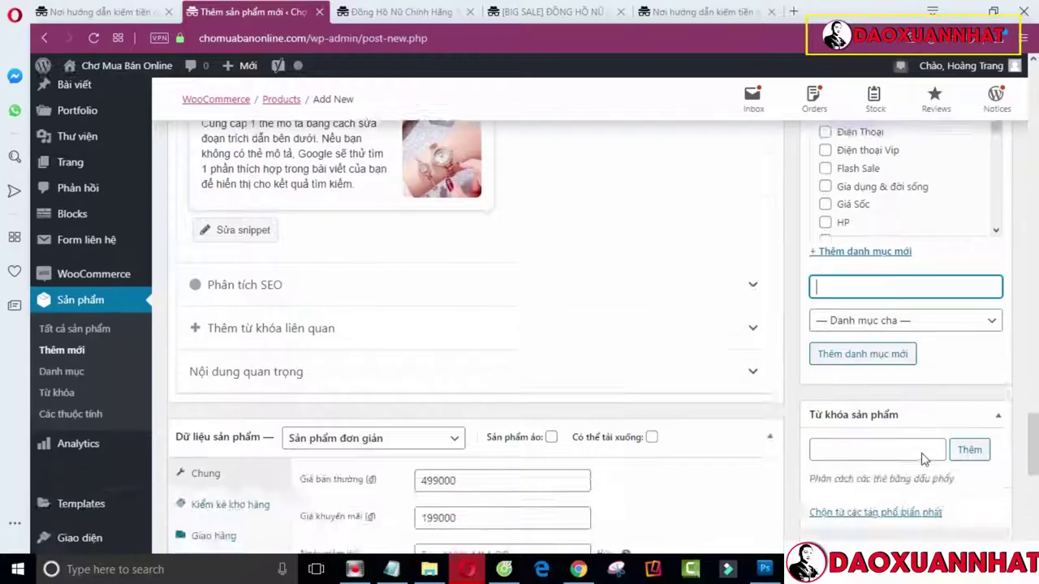
{"action": "left_click", "coordinate": [844, 301]}
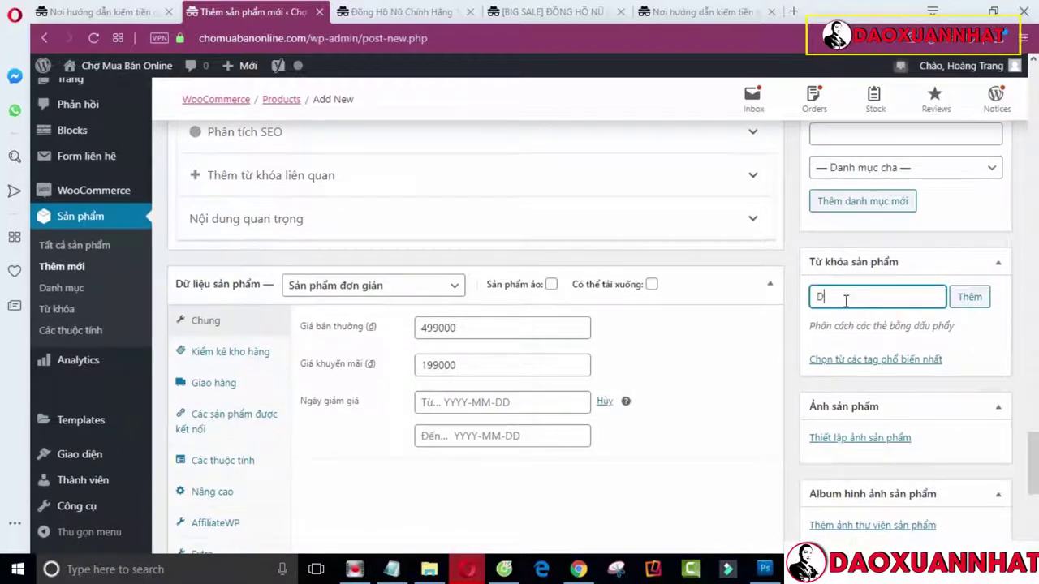
{"action": "type", "text": "Đông hồ"}
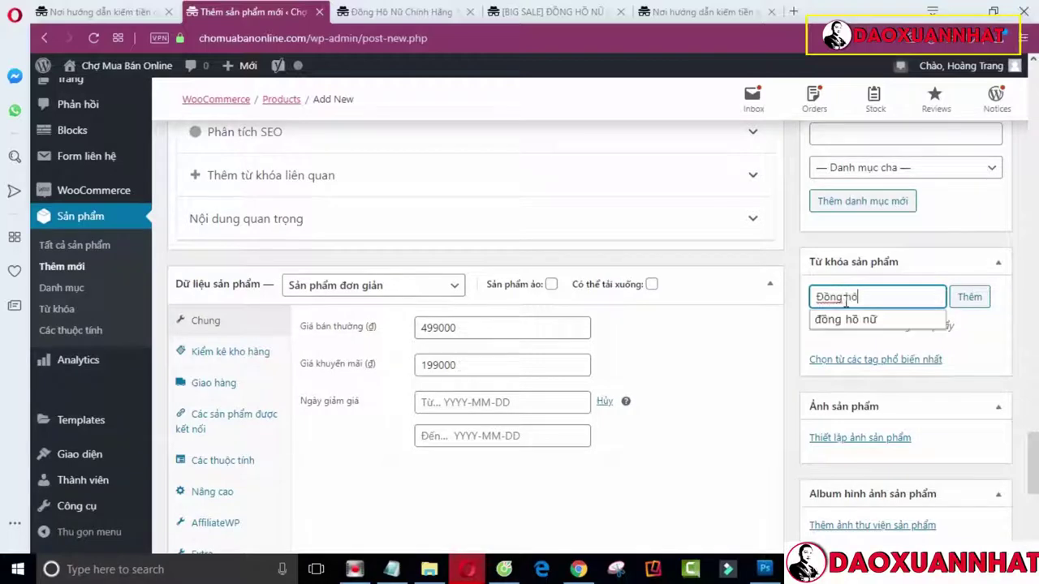
{"action": "type", "text": " nữ Tas"}
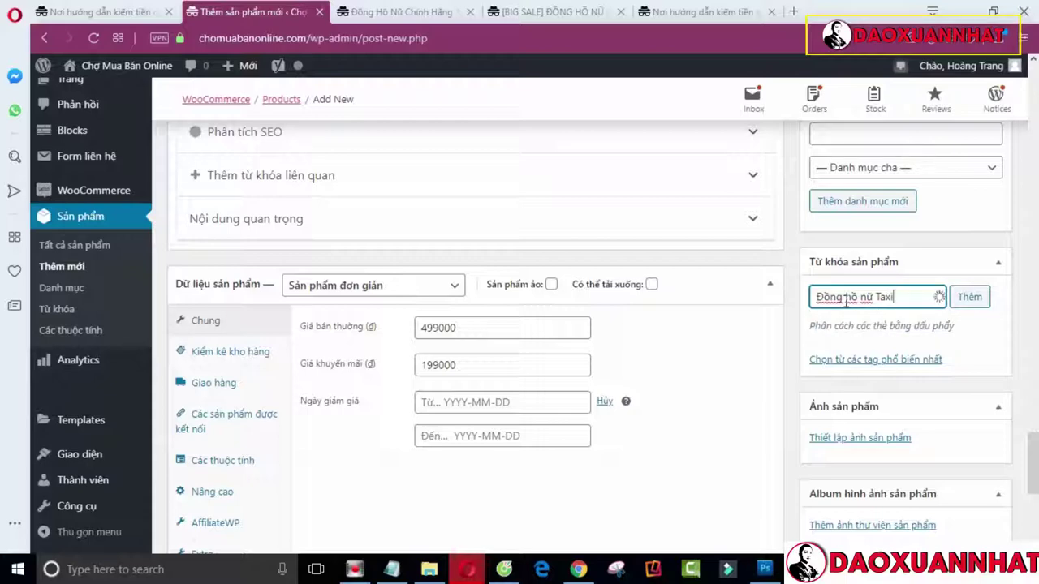
{"action": "type", "text": "ina"}
{"action": "left_click", "coordinate": [966, 300]}
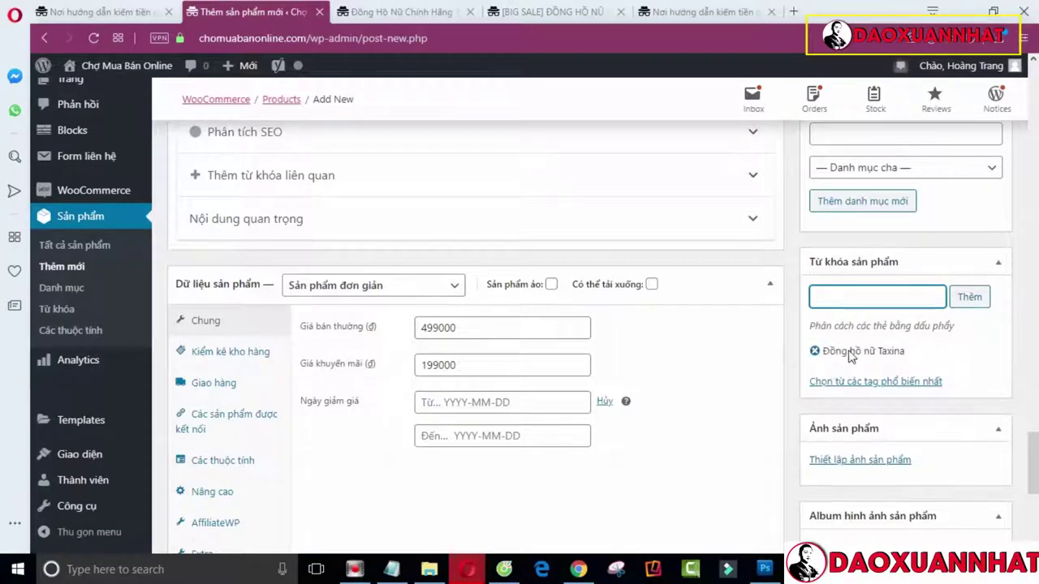
Set the product image to the library photo of the rose-gold watch and matching bracelet on a wrist
{"action": "scroll", "coordinate": [896, 352], "scroll_direction": "down", "scroll_amount": 2}
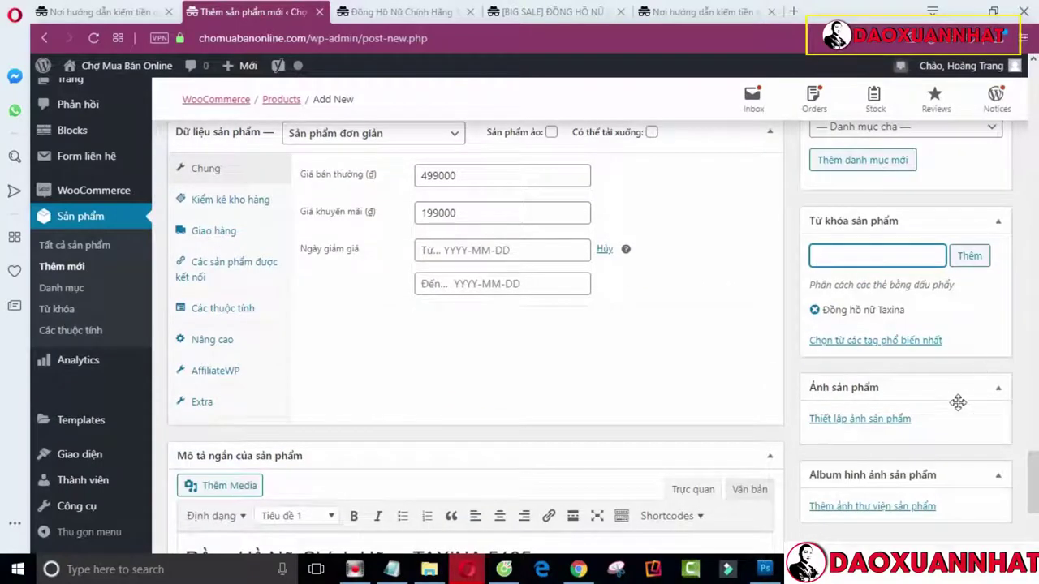
{"action": "scroll", "coordinate": [952, 387], "scroll_direction": "down", "scroll_amount": 1}
{"action": "left_click", "coordinate": [851, 418]}
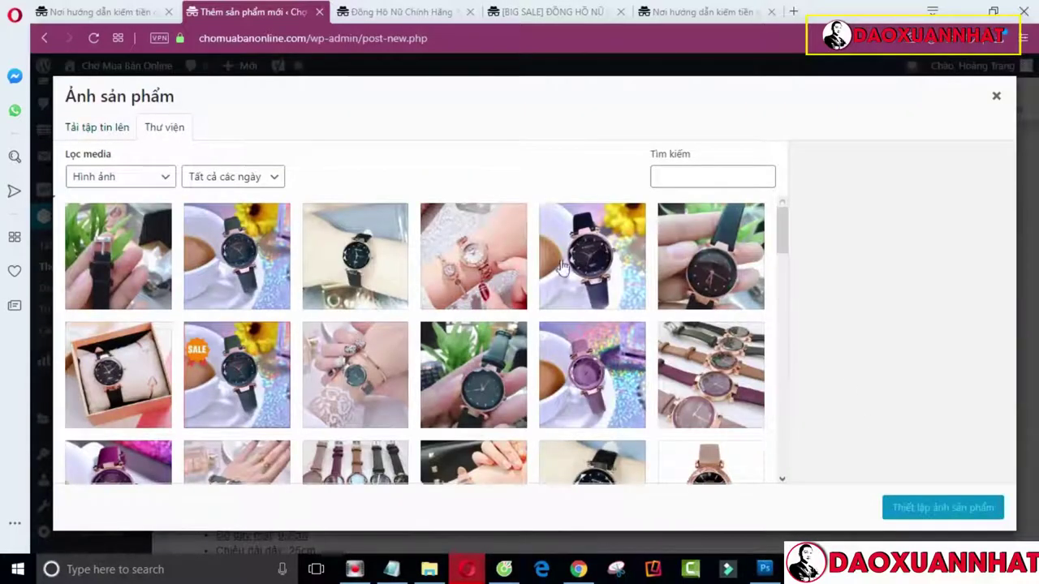
{"action": "left_click", "coordinate": [477, 256]}
{"action": "left_click", "coordinate": [944, 504]}
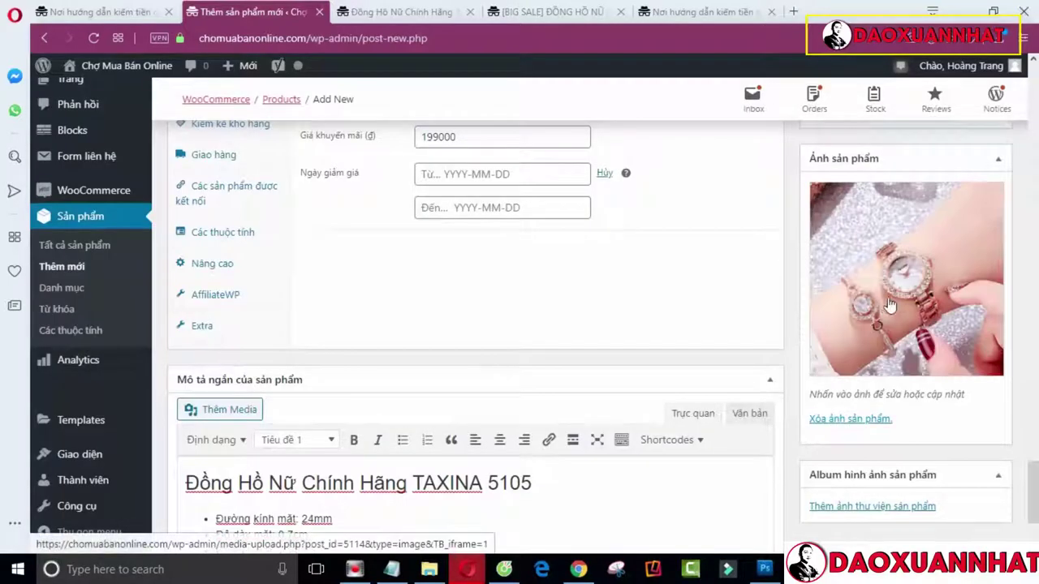
Glance at the TAXINA 5105 product page and upload the seven remaining watch photos from "HD đăng sản phẩm lên website" for the product gallery
{"action": "left_click", "coordinate": [379, 13]}
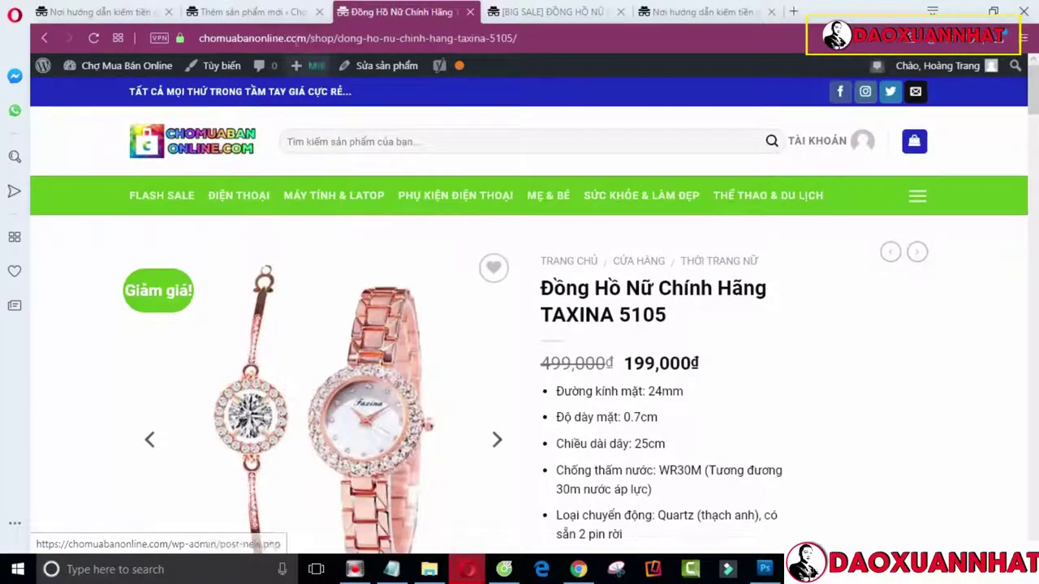
{"action": "left_click", "coordinate": [253, 13]}
{"action": "scroll", "coordinate": [360, 143], "scroll_direction": "down", "scroll_amount": 2}
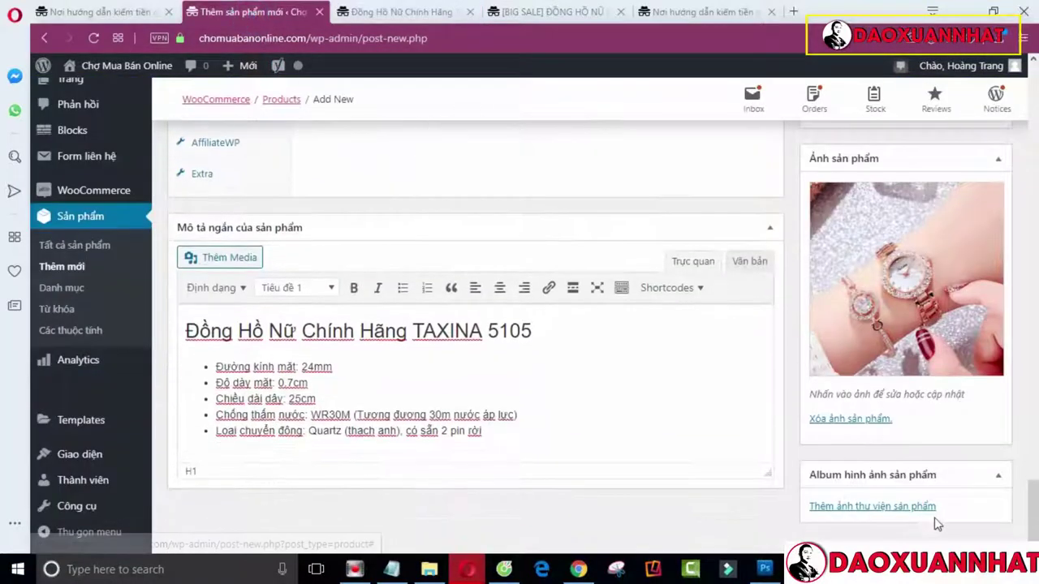
{"action": "left_click", "coordinate": [880, 510]}
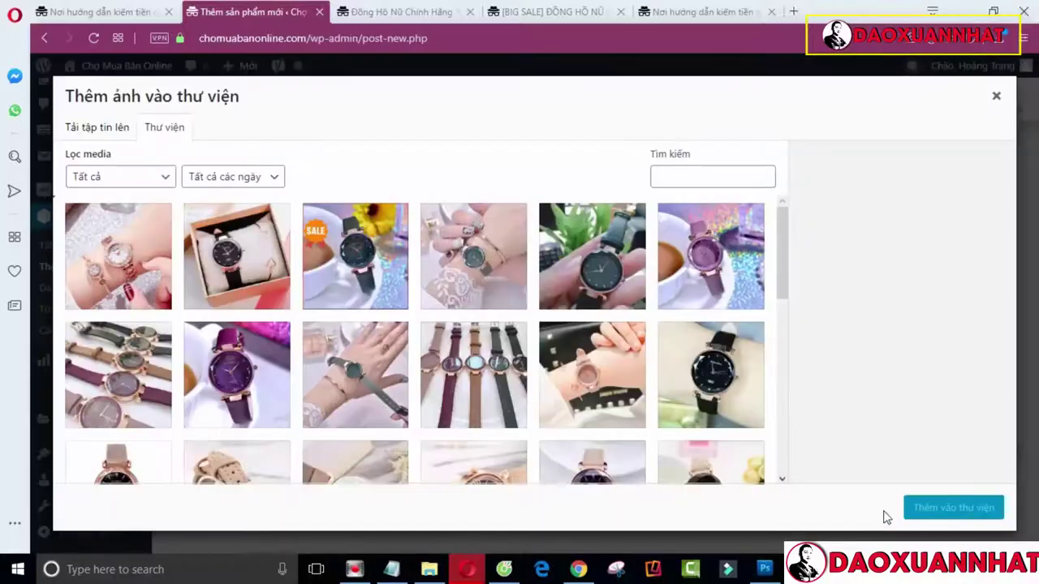
{"action": "left_click", "coordinate": [94, 127]}
{"action": "left_click", "coordinate": [517, 327]}
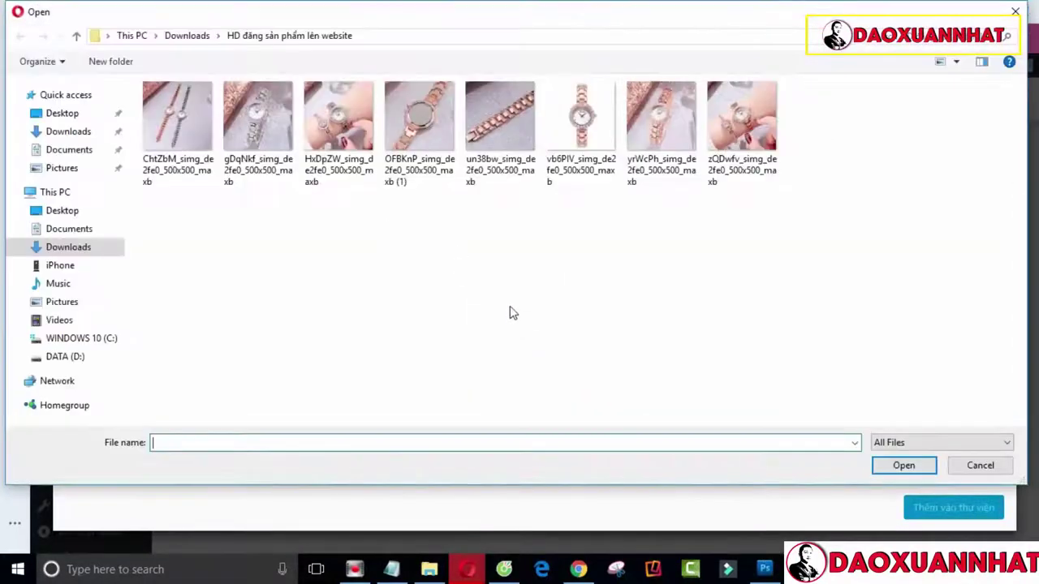
{"action": "left_click_drag", "start_coordinate": [195, 232], "coordinate": [784, 80]}
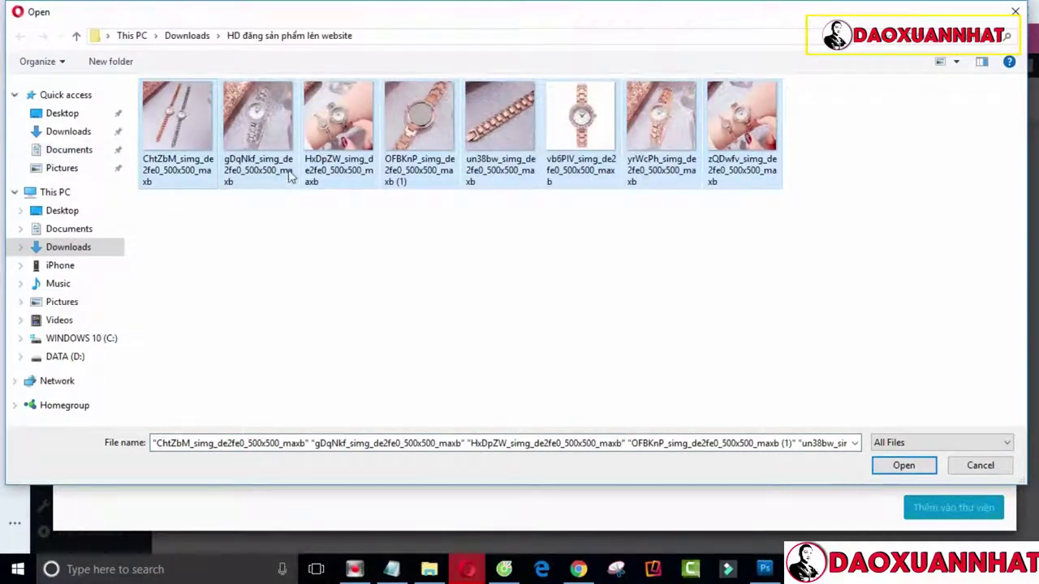
{"action": "left_click", "coordinate": [903, 464]}
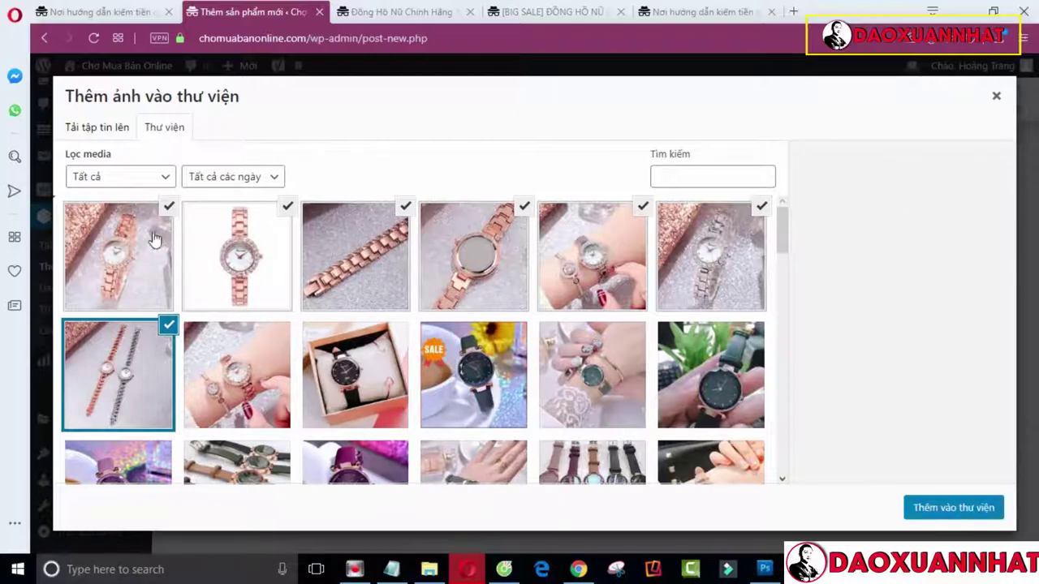
Go through the newly uploaded gallery photos and examine their alternative text, title, caption and description fields
{"action": "left_click", "coordinate": [132, 245]}
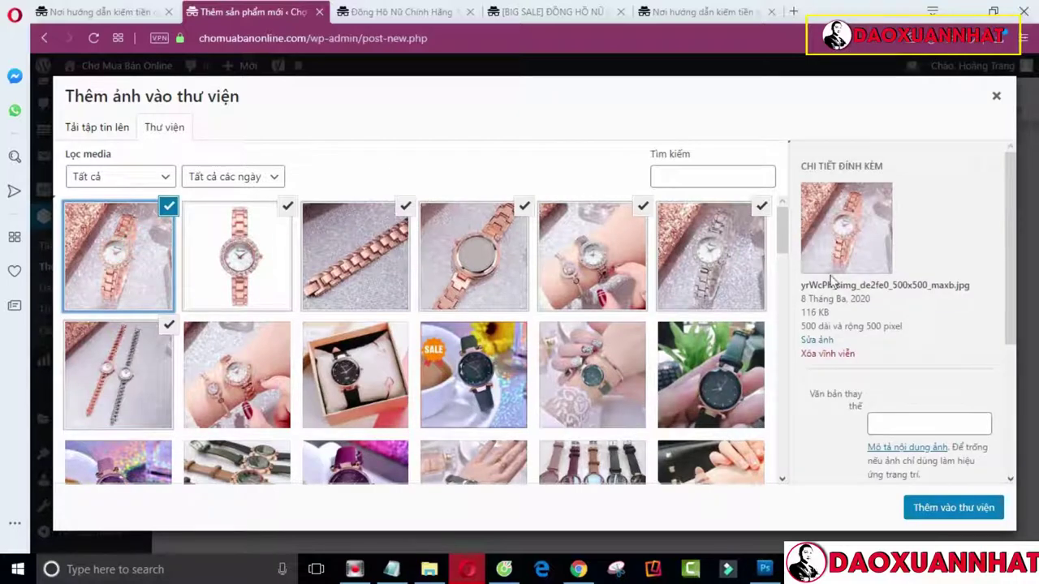
{"action": "left_click", "coordinate": [913, 420]}
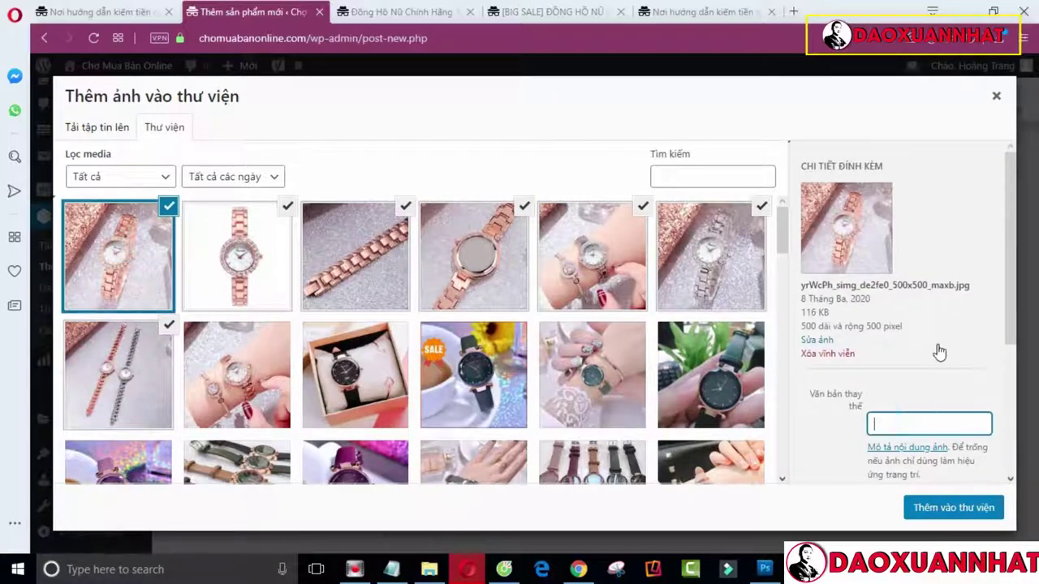
{"action": "scroll", "coordinate": [936, 352], "scroll_direction": "down", "scroll_amount": 2}
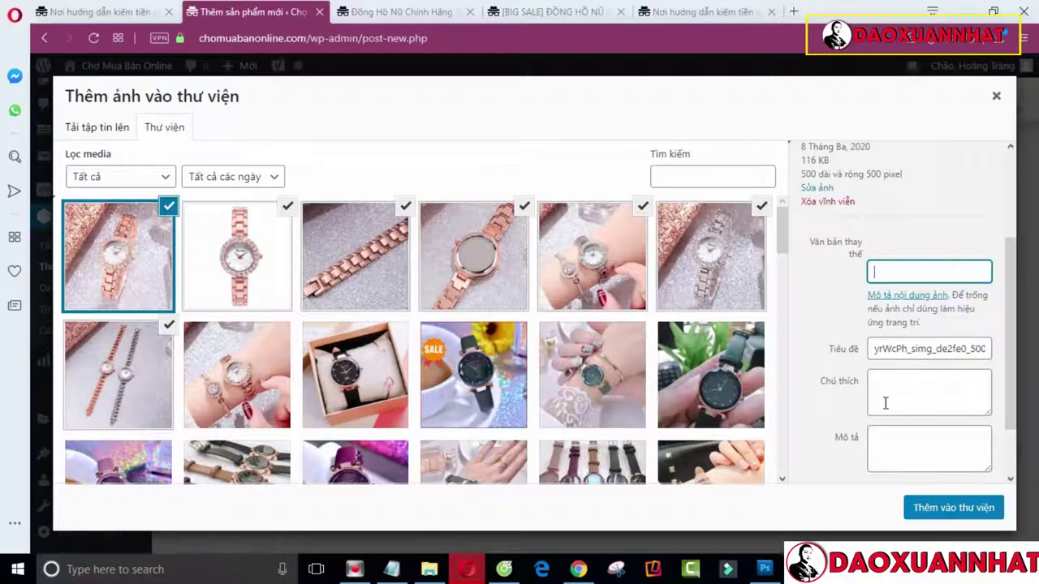
{"action": "left_click", "coordinate": [250, 232]}
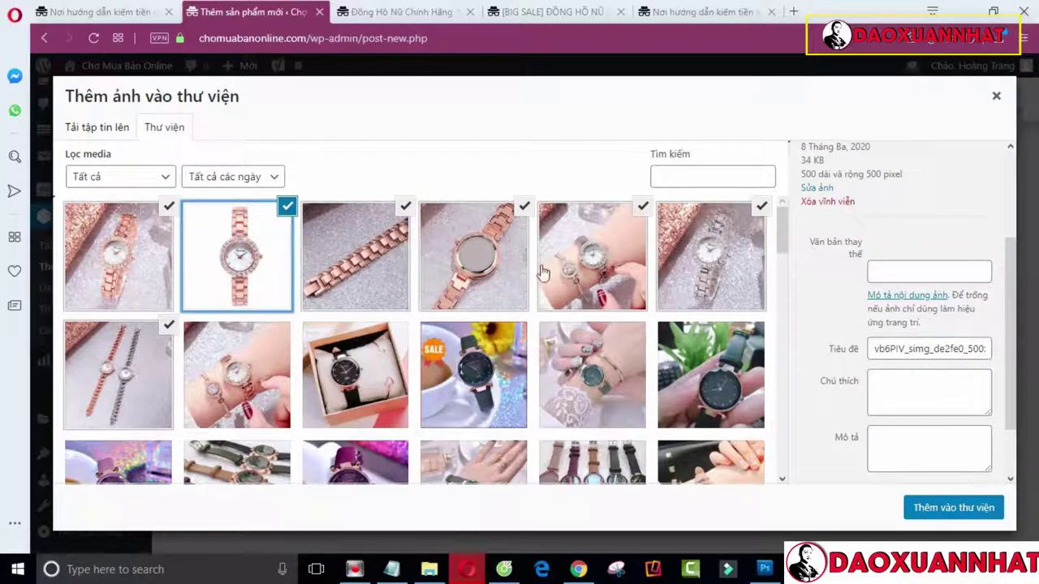
{"action": "left_click", "coordinate": [931, 273]}
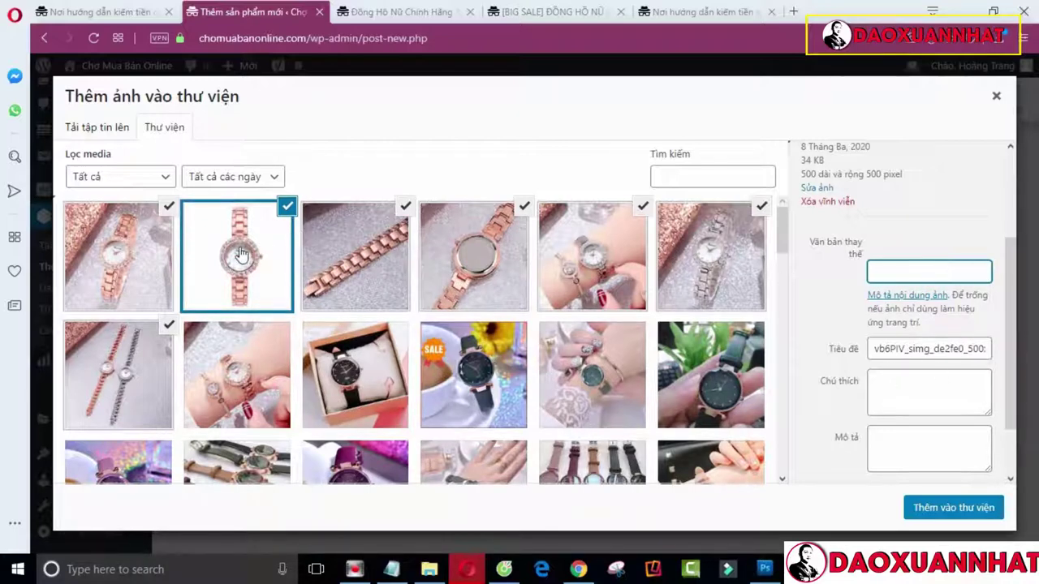
{"action": "left_click", "coordinate": [325, 256]}
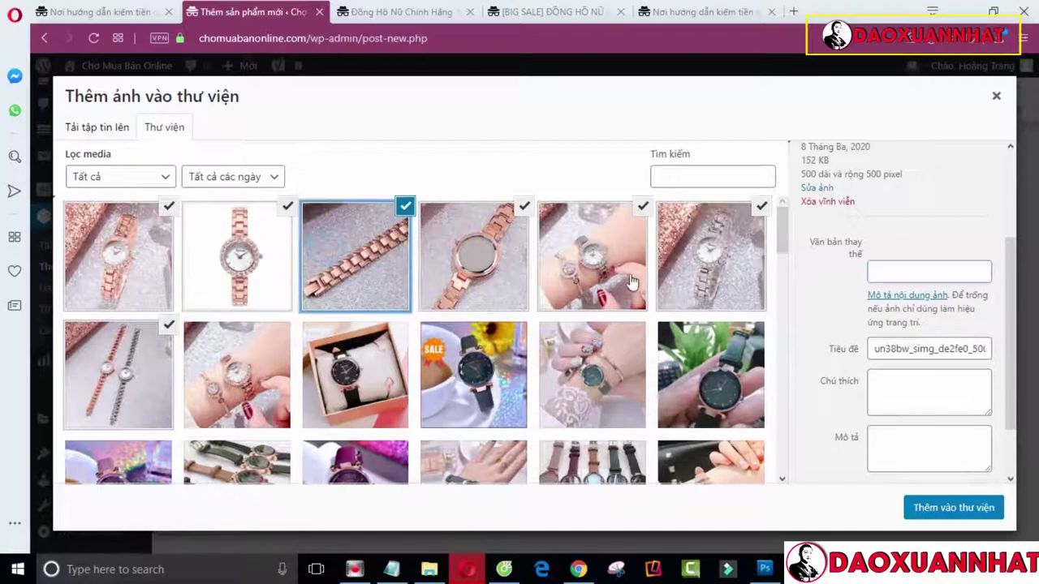
{"action": "left_click", "coordinate": [439, 248]}
{"action": "left_click", "coordinate": [581, 252]}
{"action": "left_click", "coordinate": [730, 253]}
{"action": "left_click", "coordinate": [170, 351]}
{"action": "left_click", "coordinate": [239, 358]}
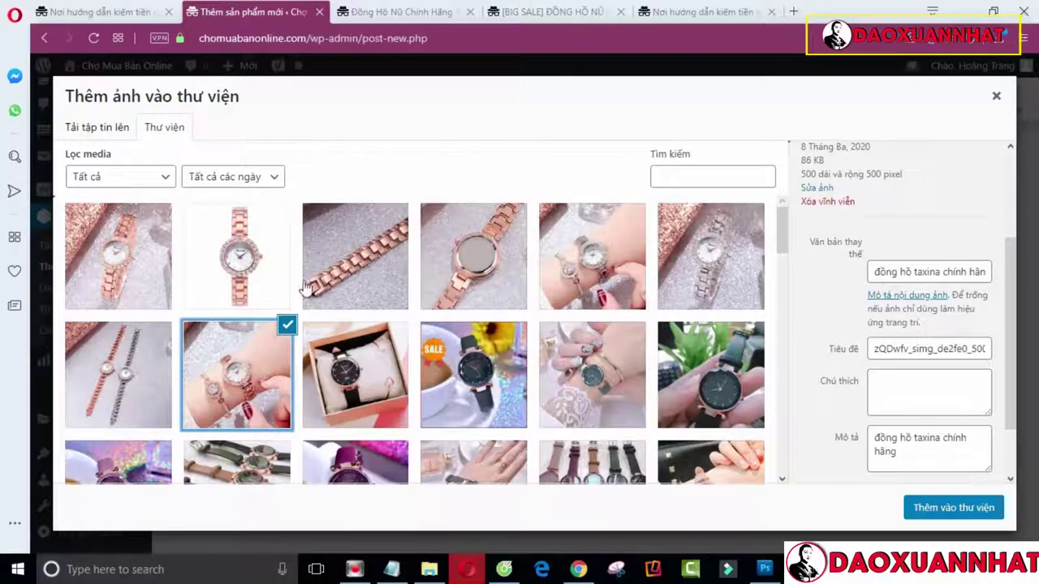
{"action": "left_click", "coordinate": [134, 375]}
{"action": "left_click", "coordinate": [154, 253]}
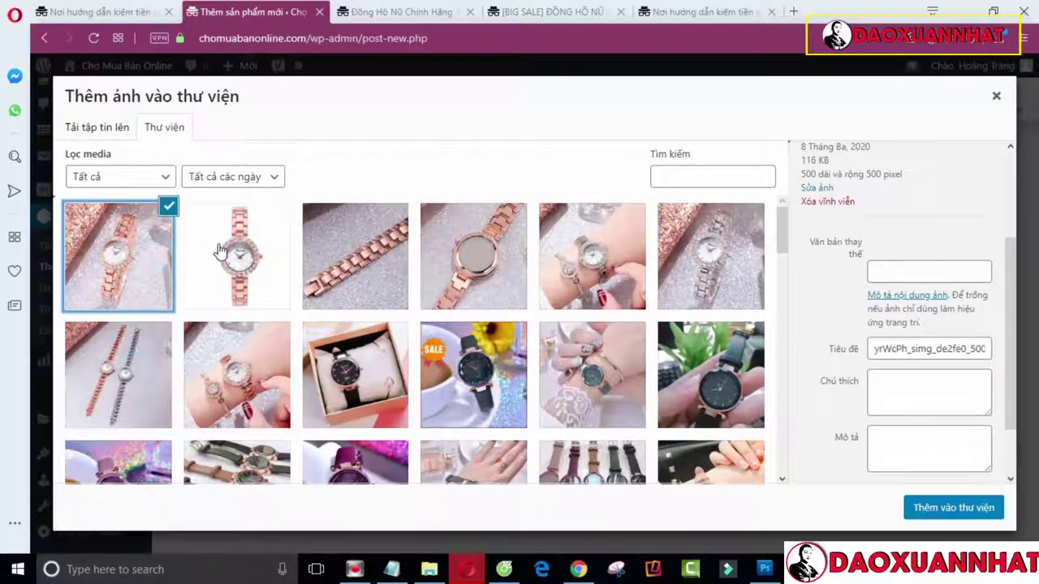
{"action": "key", "text": "Down"}
{"action": "left_click", "coordinate": [155, 175]}
{"action": "left_click", "coordinate": [155, 175]}
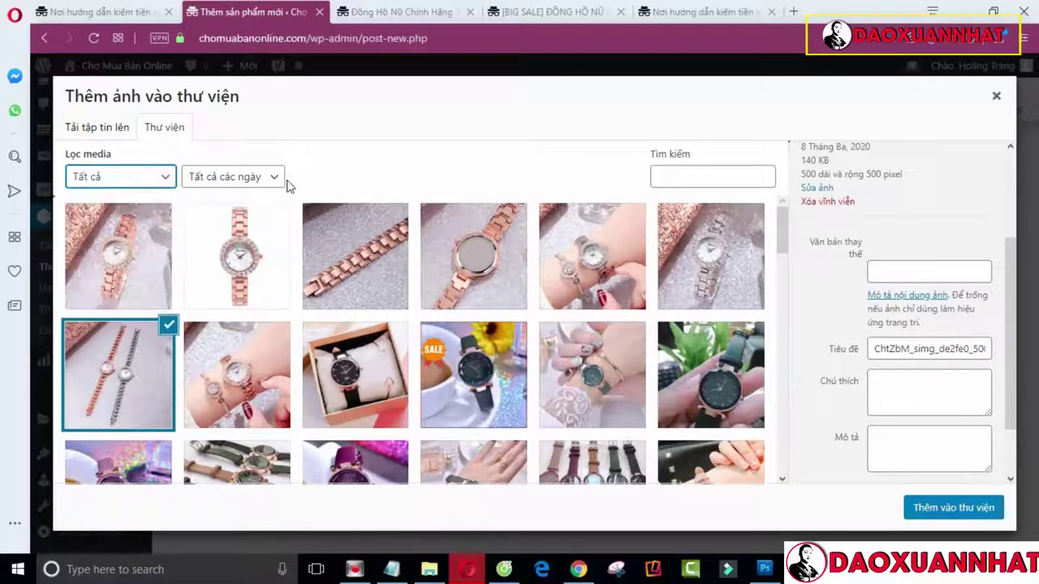
{"action": "left_click", "coordinate": [274, 178]}
{"action": "left_click", "coordinate": [374, 142]}
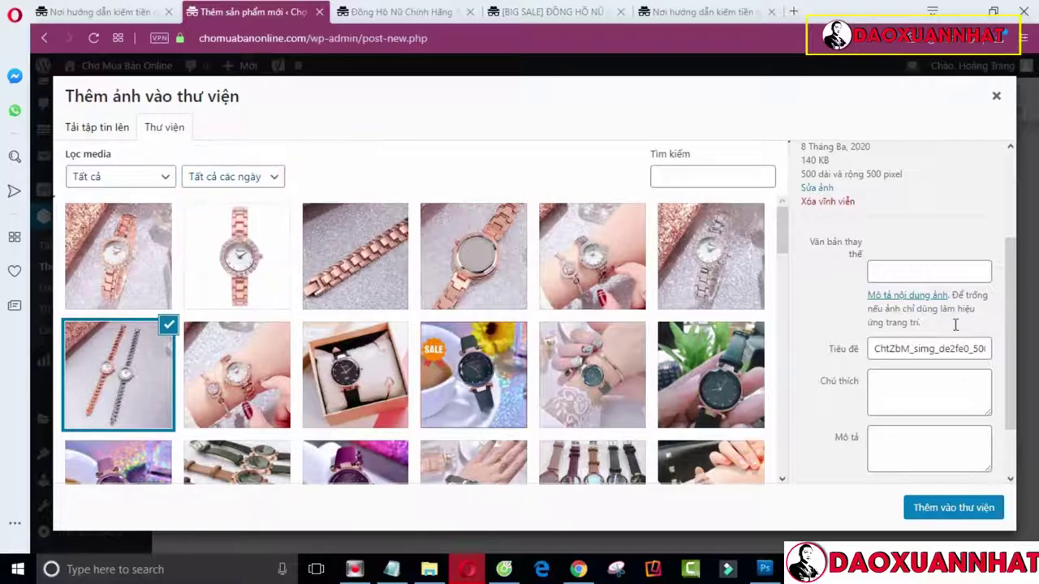
{"action": "left_click", "coordinate": [997, 98]}
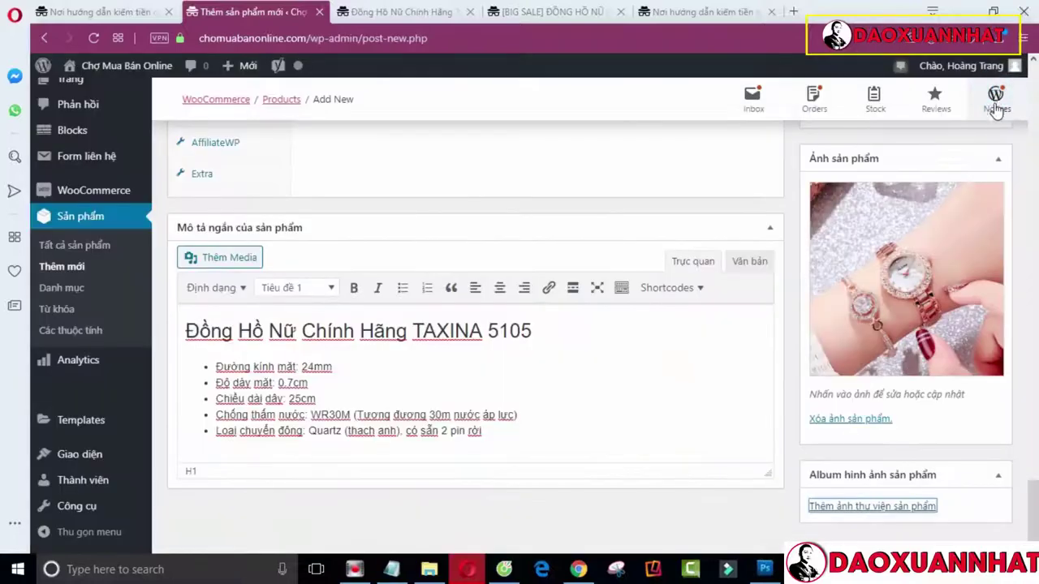
Add the library photo of the rose-gold watch on the glittery background to the product gallery
{"action": "left_click", "coordinate": [868, 507]}
{"action": "left_click", "coordinate": [237, 248]}
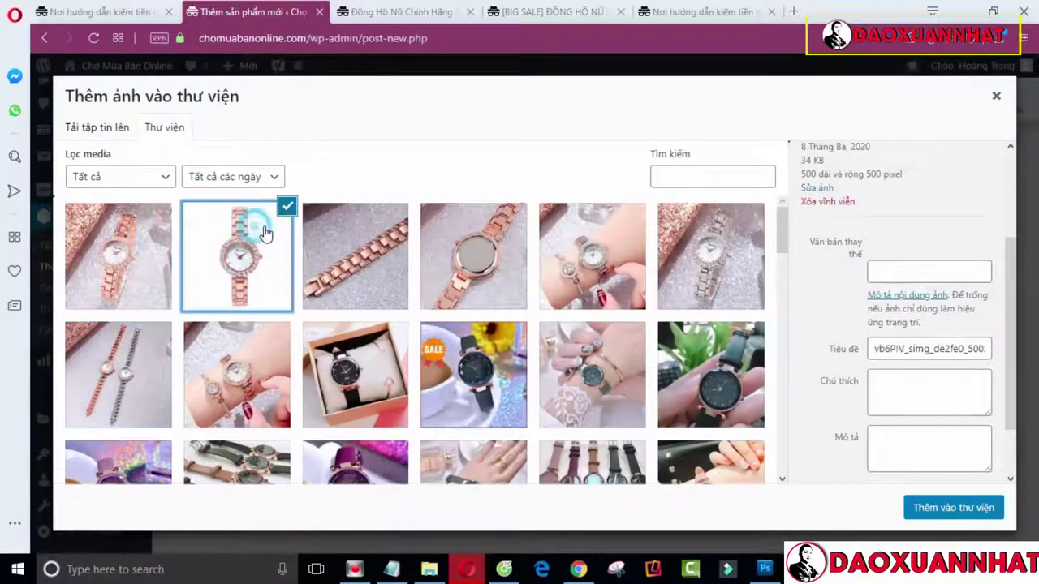
{"action": "left_click", "coordinate": [363, 240]}
{"action": "key", "text": "Left"}
{"action": "key", "text": "Left"}
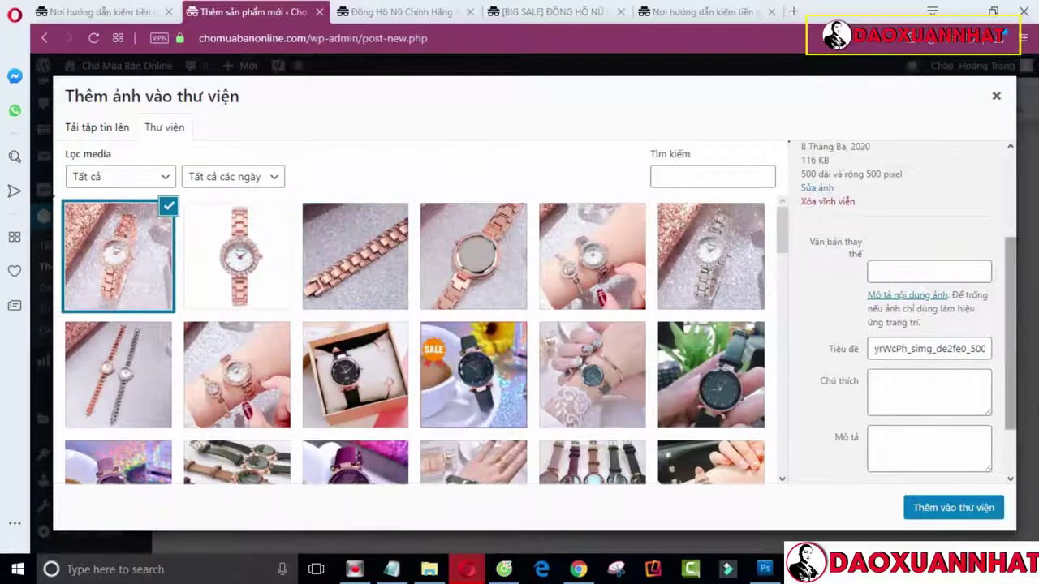
{"action": "left_click", "coordinate": [948, 507]}
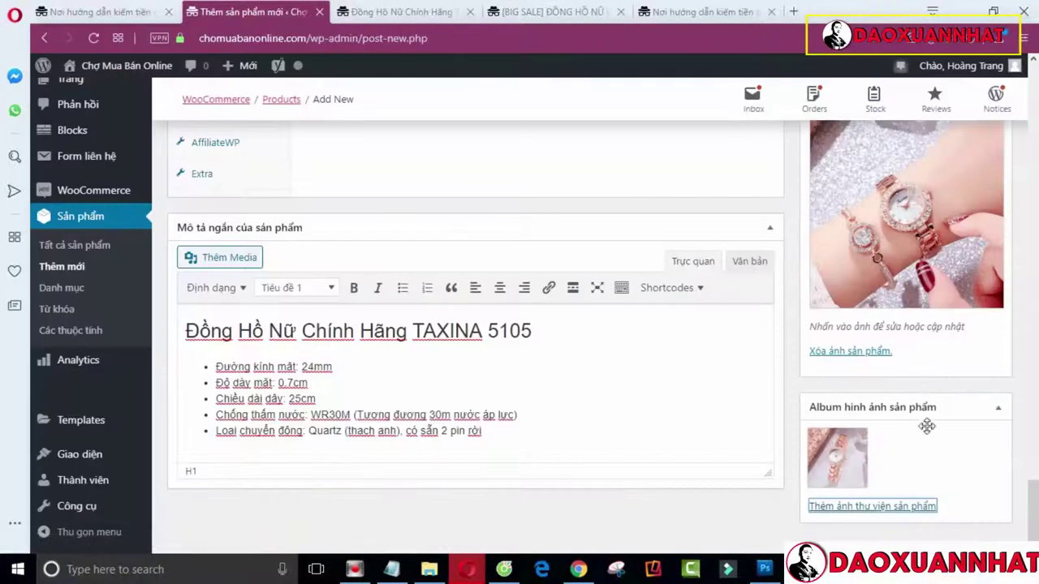
Add the photos of the rose-gold watch on white and of its metal strap to the product gallery
{"action": "left_click", "coordinate": [877, 507]}
{"action": "left_click", "coordinate": [243, 229]}
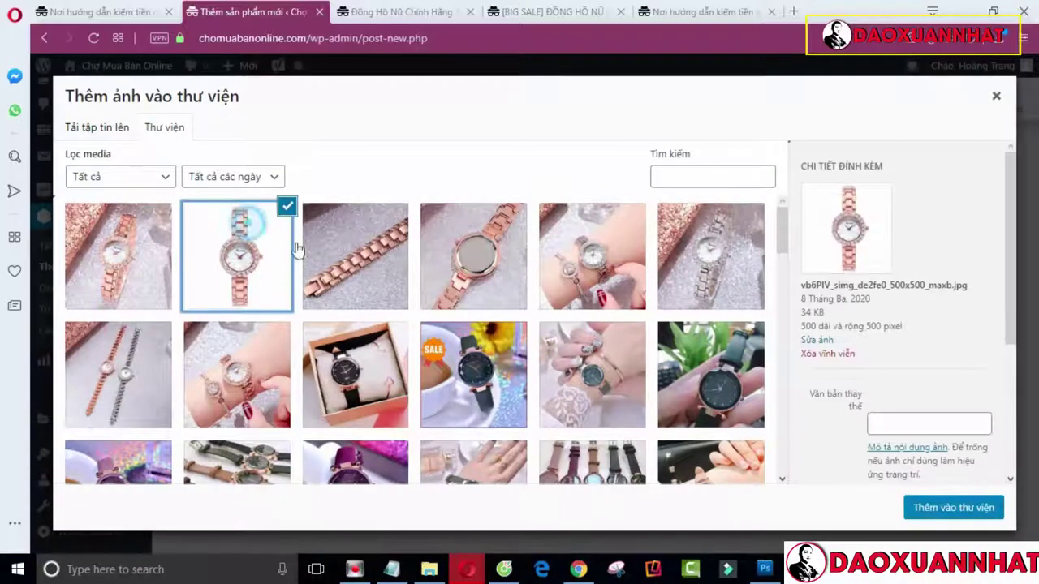
{"action": "left_click", "coordinate": [954, 507]}
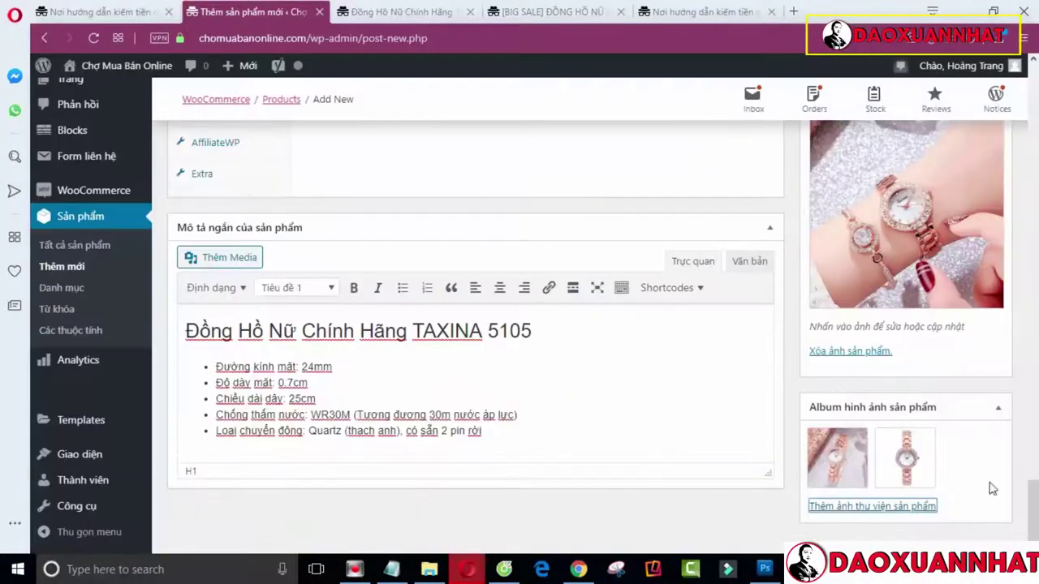
{"action": "left_click", "coordinate": [897, 507]}
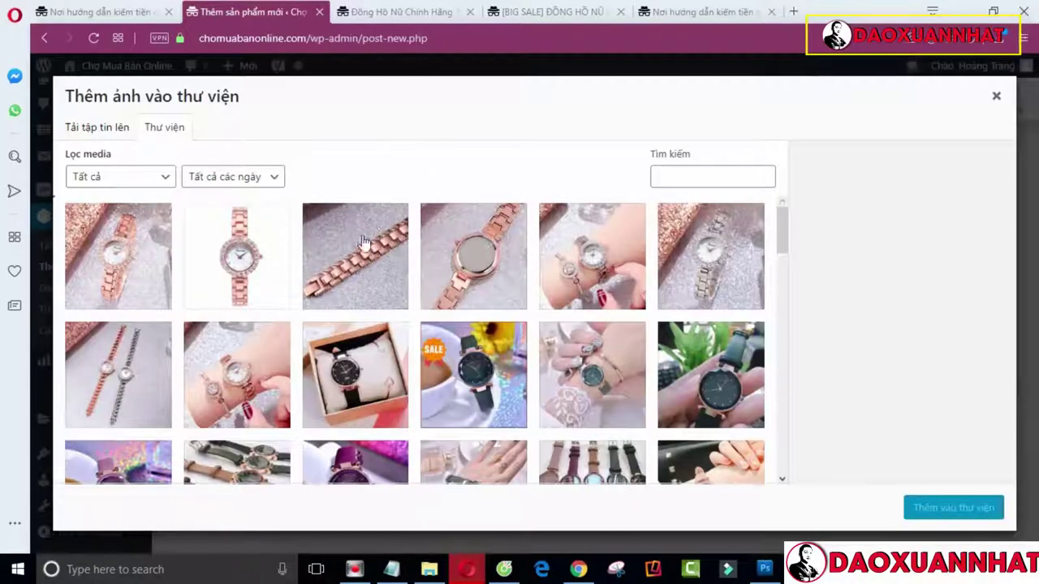
{"action": "left_click", "coordinate": [362, 235]}
{"action": "left_click", "coordinate": [967, 506]}
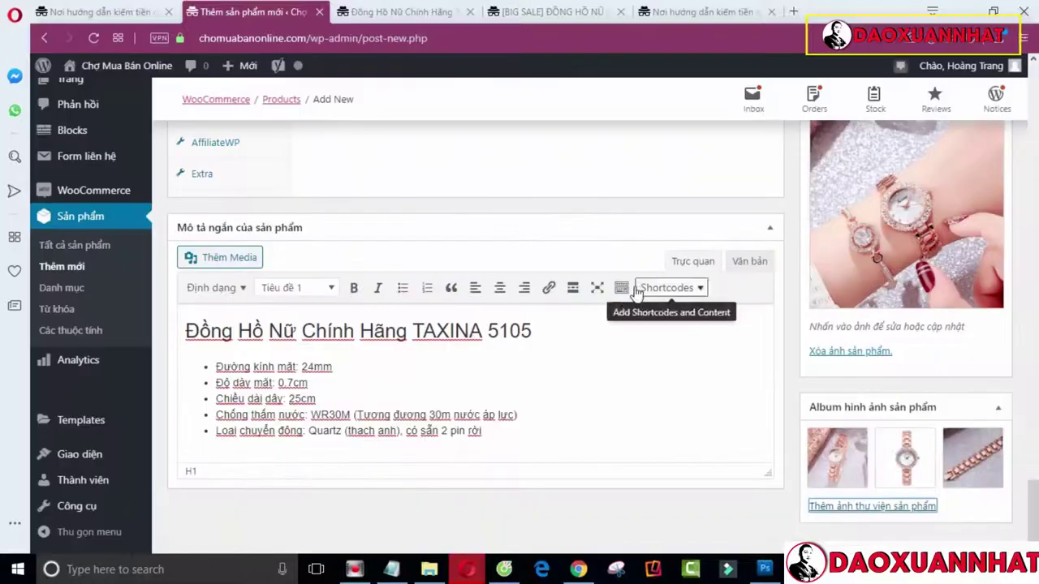
Add the photos of the watch's case back and of the silver watch on a wrist to the product gallery
{"action": "left_click", "coordinate": [876, 506]}
{"action": "left_click", "coordinate": [476, 240]}
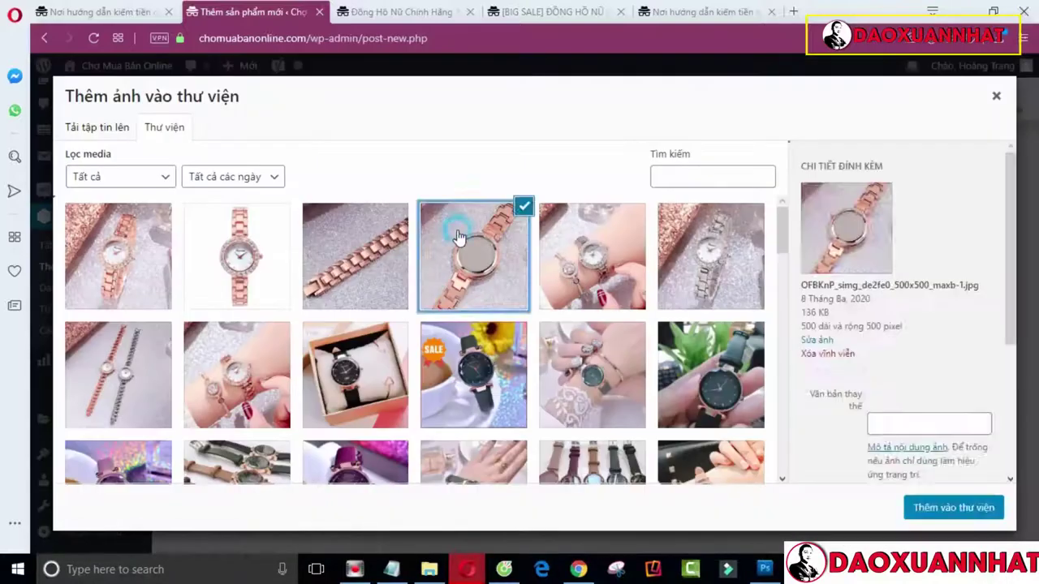
{"action": "left_click", "coordinate": [955, 506]}
{"action": "left_click", "coordinate": [883, 505]}
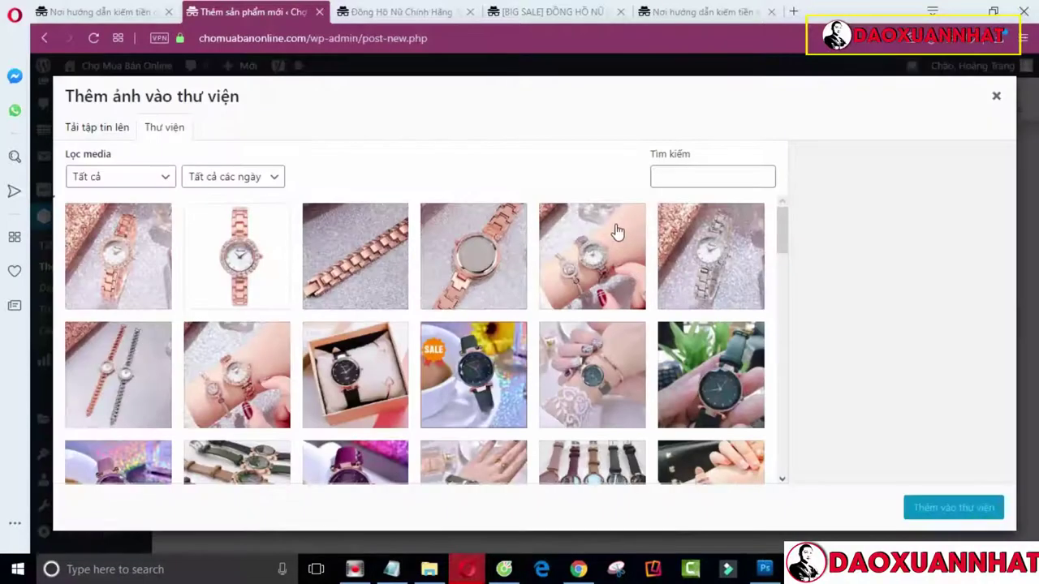
{"action": "left_click", "coordinate": [591, 254]}
{"action": "left_click", "coordinate": [958, 507]}
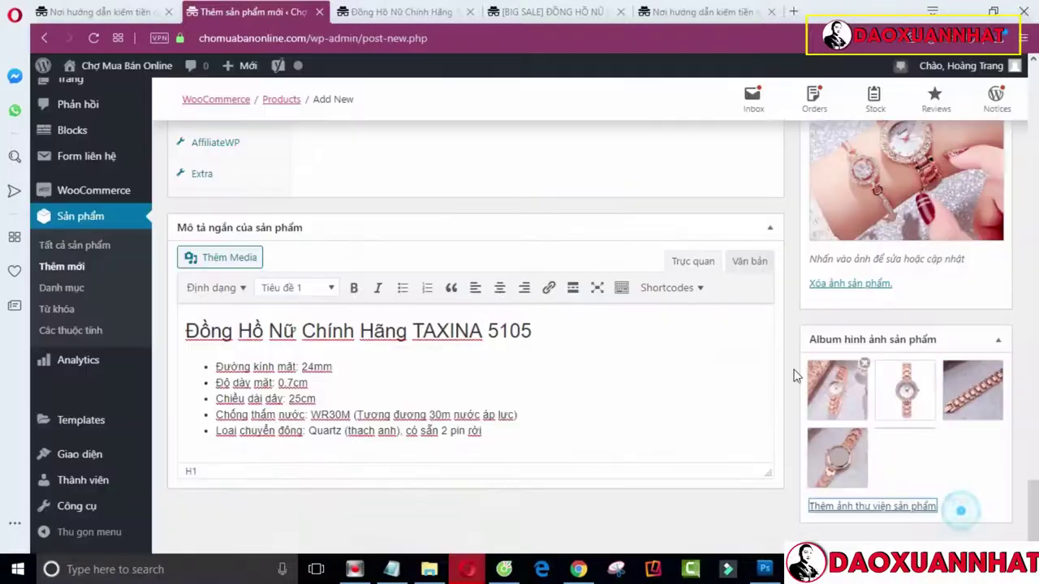
{"action": "left_click", "coordinate": [867, 504]}
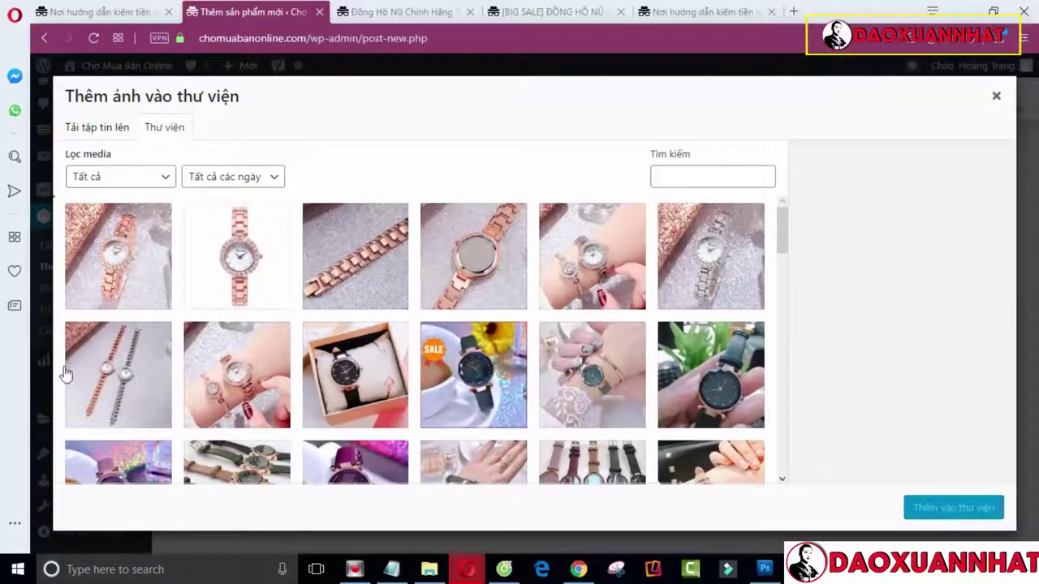
{"action": "left_click", "coordinate": [595, 271]}
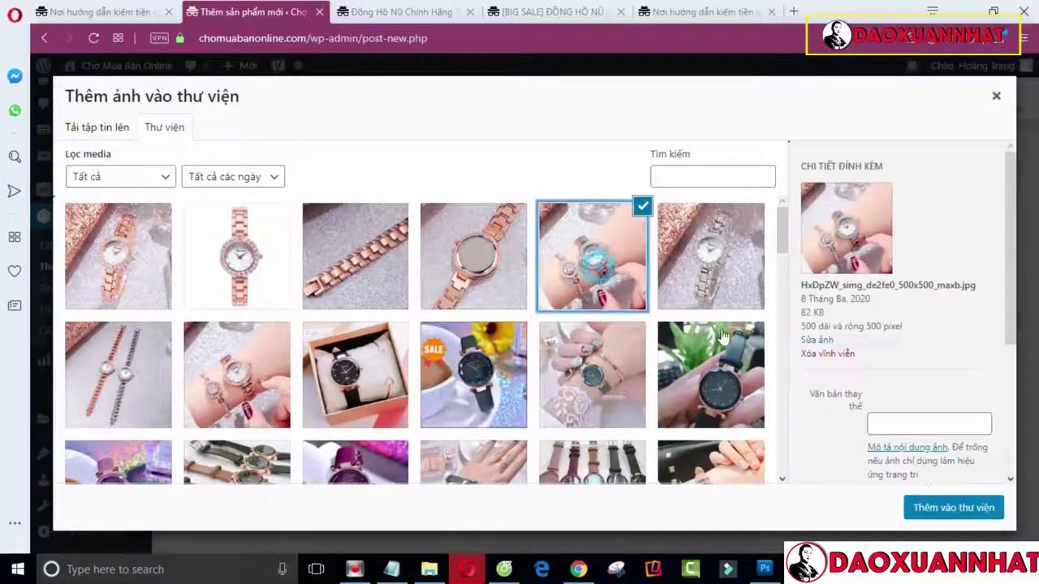
{"action": "left_click", "coordinate": [954, 508]}
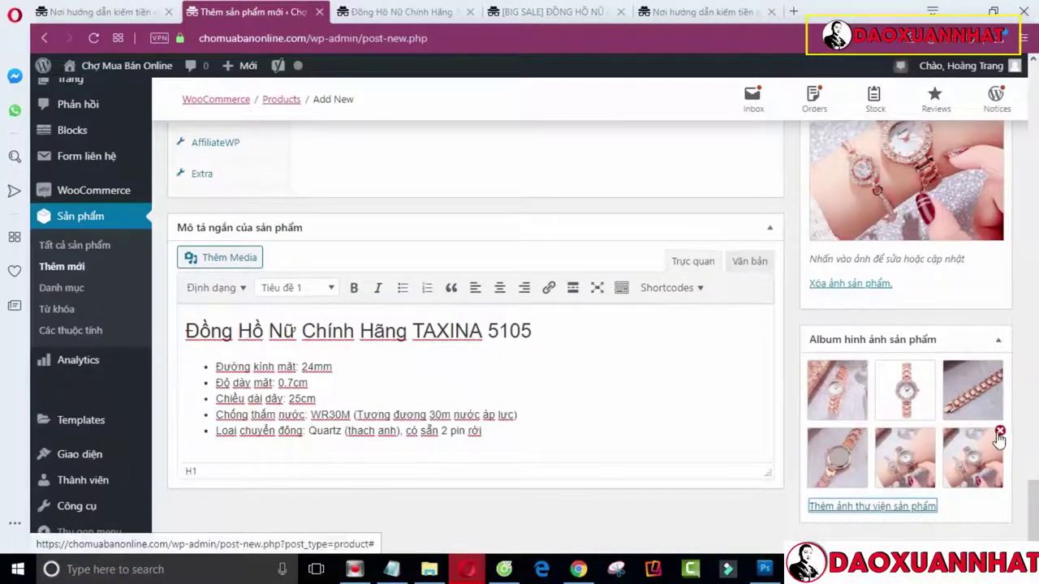
{"action": "left_click", "coordinate": [1000, 430]}
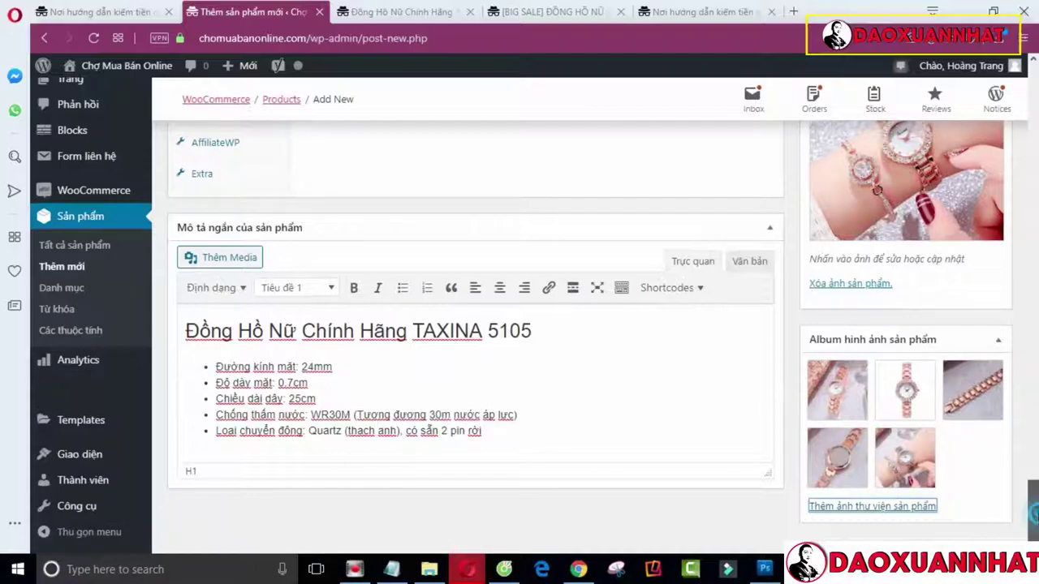
Review the new product's title and description alongside the published TAXINA 5105 product page
{"action": "scroll", "coordinate": [1036, 395], "scroll_direction": "up", "scroll_amount": 15}
{"action": "scroll", "coordinate": [1036, 104], "scroll_direction": "up", "scroll_amount": 3}
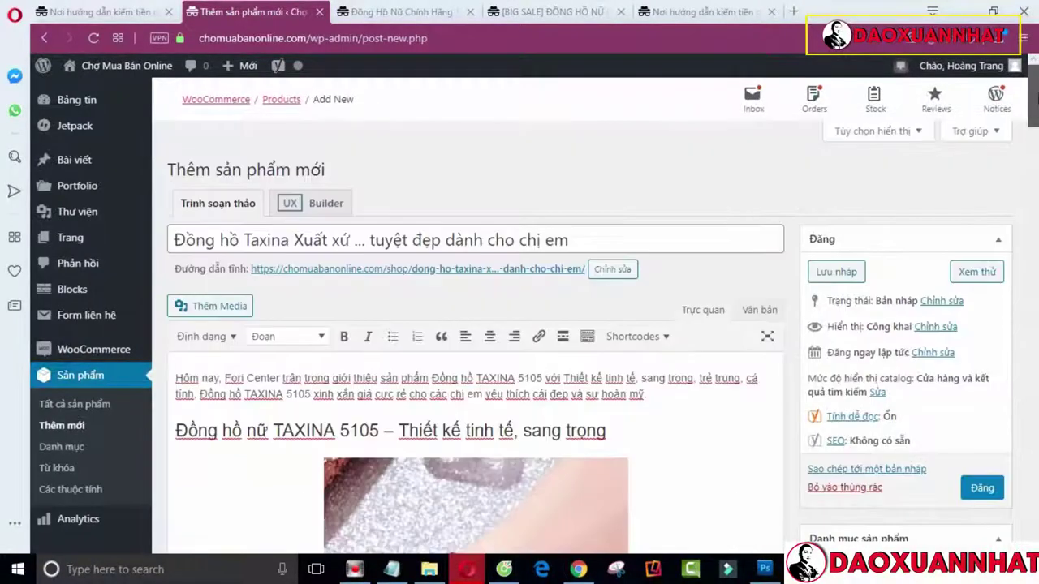
{"action": "scroll", "coordinate": [1037, 96], "scroll_direction": "down", "scroll_amount": 5}
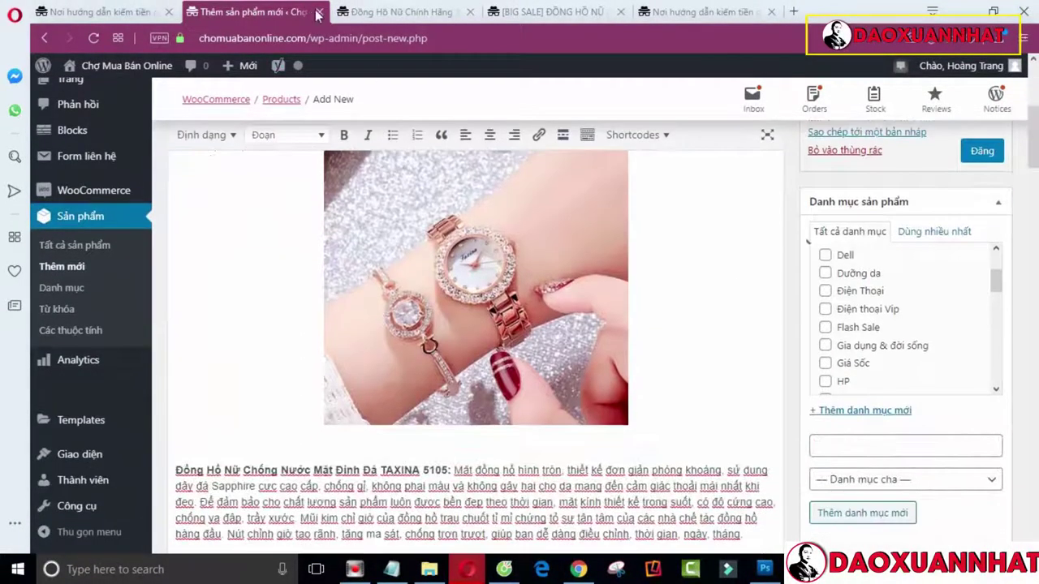
{"action": "left_click", "coordinate": [376, 13]}
{"action": "scroll", "coordinate": [1036, 361], "scroll_direction": "down", "scroll_amount": 10}
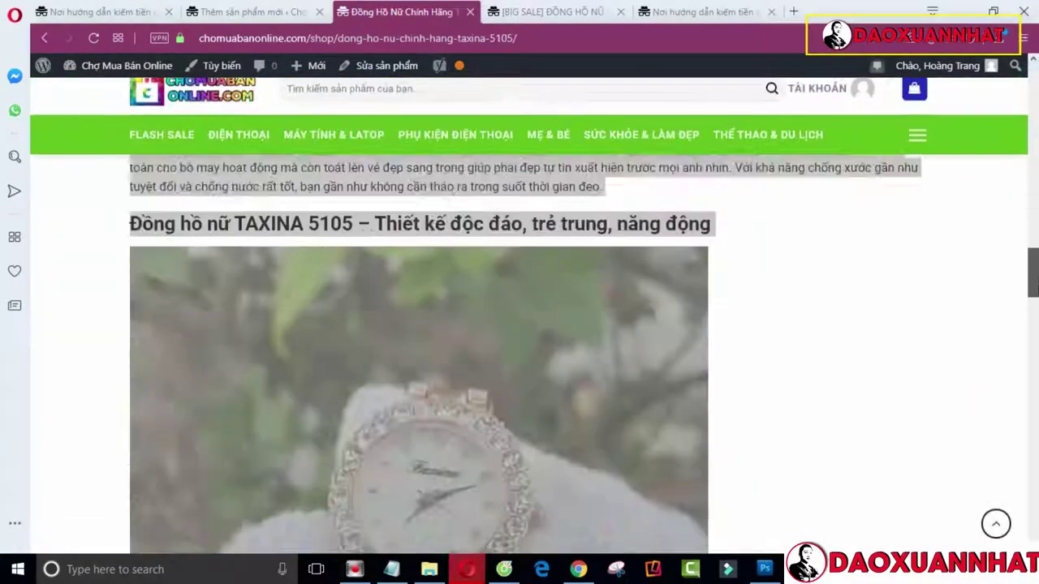
{"action": "scroll", "coordinate": [1036, 361], "scroll_direction": "down", "scroll_amount": 15}
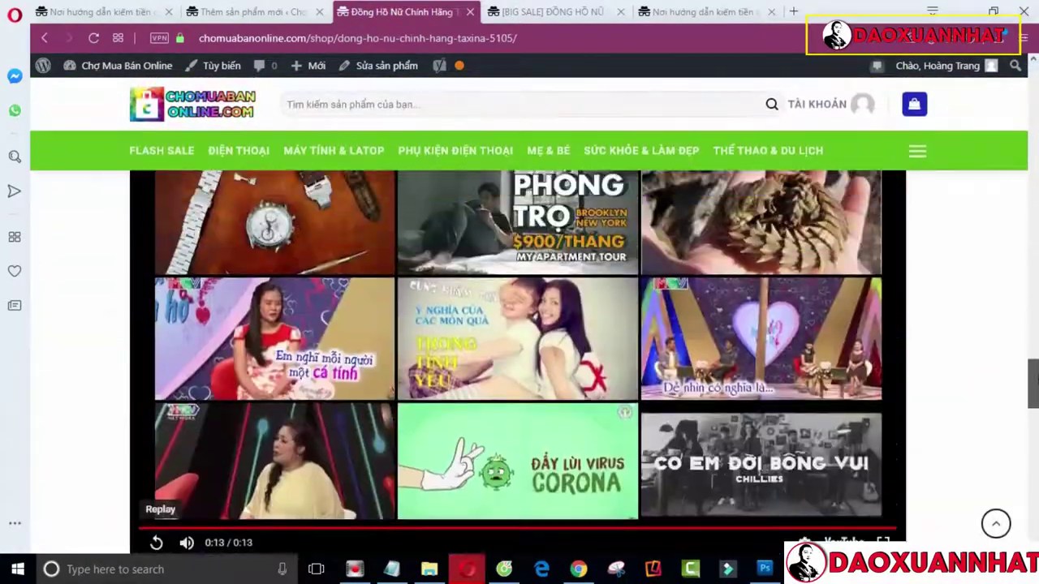
{"action": "scroll", "coordinate": [1033, 378], "scroll_direction": "up", "scroll_amount": 20}
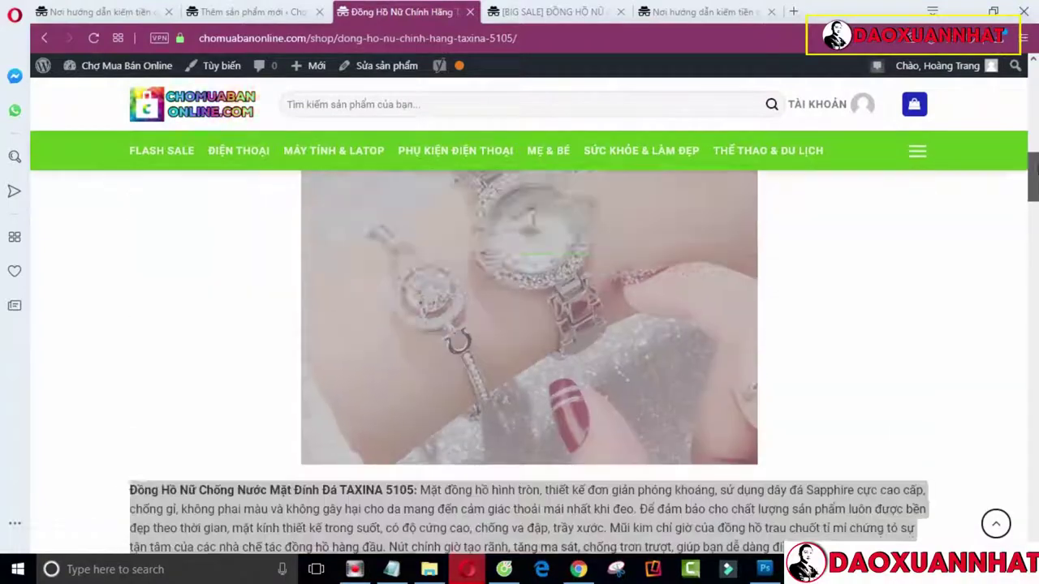
{"action": "key", "text": "ctrl+shift+Tab"}
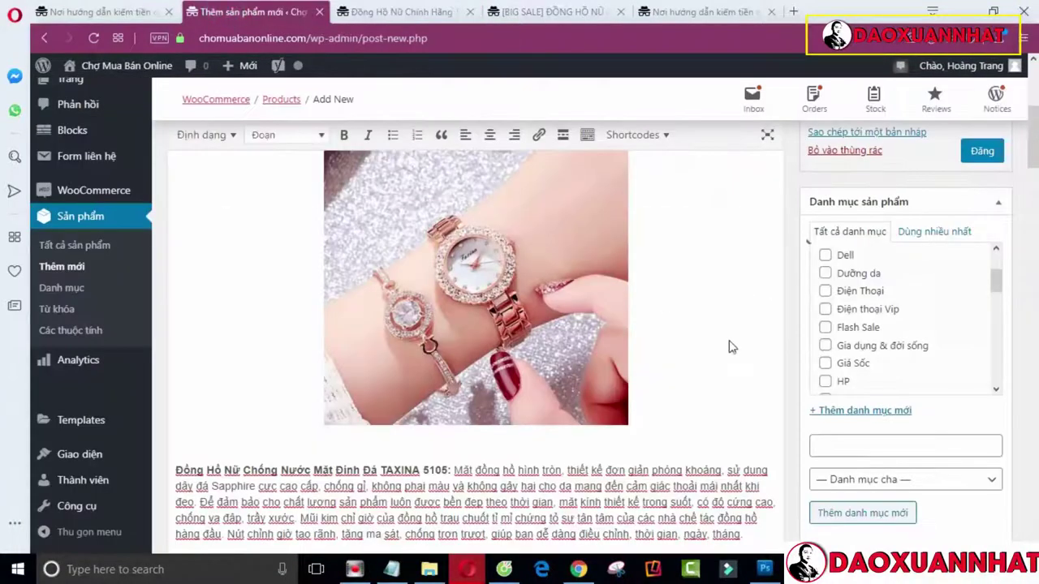
{"action": "scroll", "coordinate": [1037, 244], "scroll_direction": "up", "scroll_amount": 5}
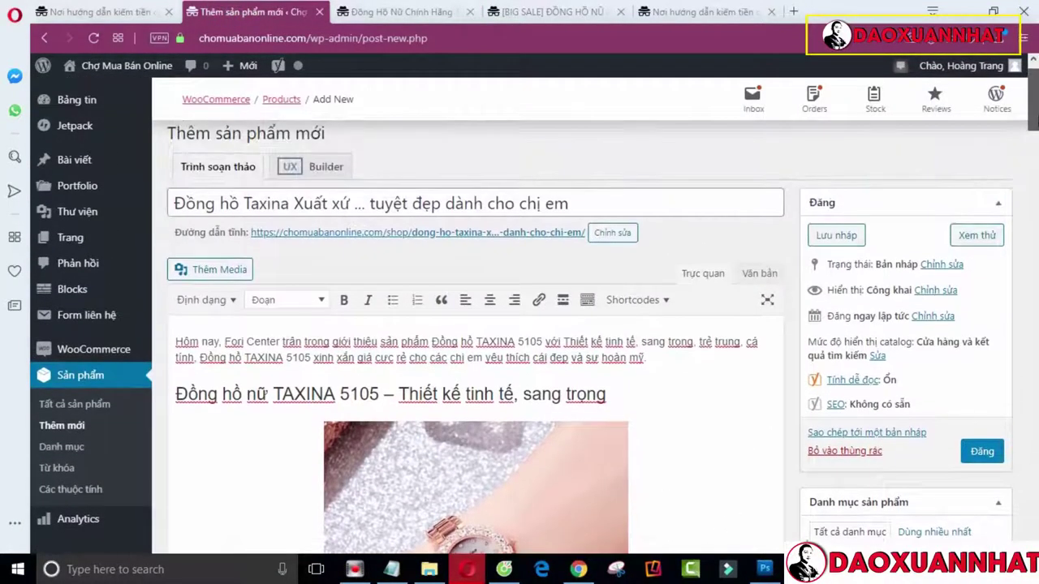
Below the numbered customer benefits in the description, add the plain line "Xem thêm các sản phẩm khác tại đây:"
{"action": "scroll", "coordinate": [604, 418], "scroll_direction": "down", "scroll_amount": 15}
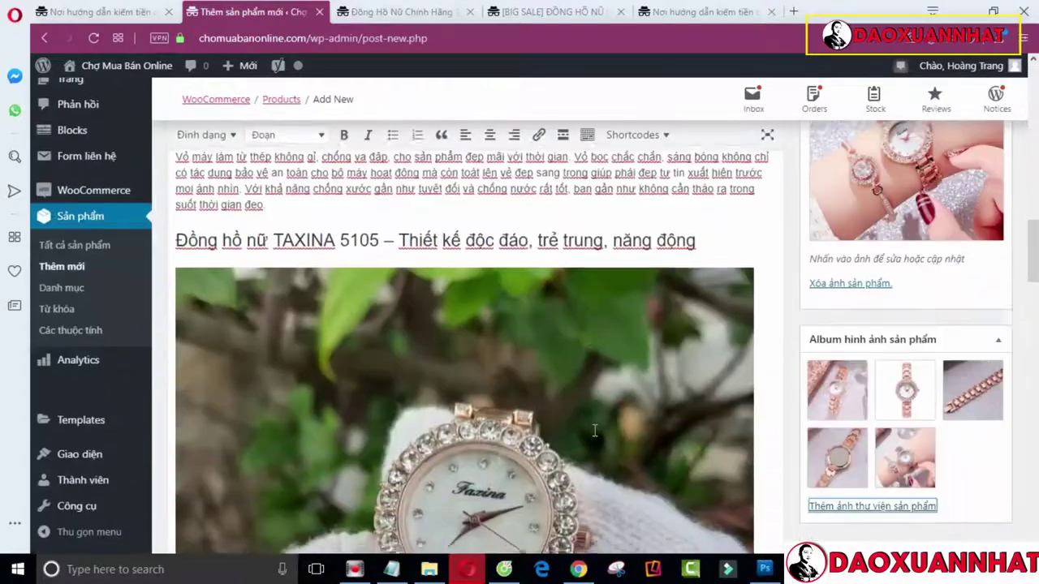
{"action": "scroll", "coordinate": [595, 430], "scroll_direction": "down", "scroll_amount": 5}
{"action": "scroll", "coordinate": [593, 433], "scroll_direction": "up", "scroll_amount": 3}
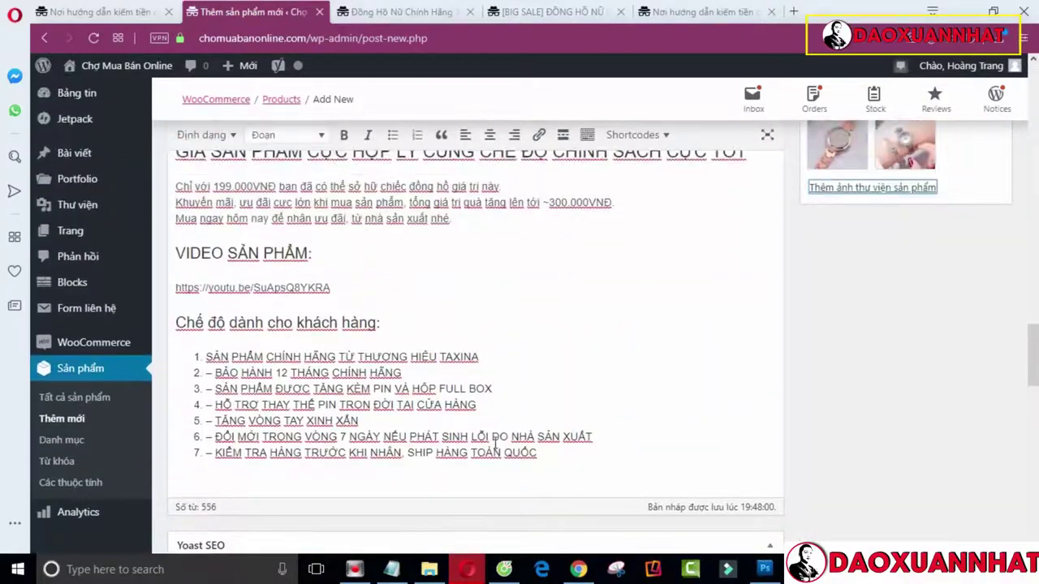
{"action": "scroll", "coordinate": [487, 438], "scroll_direction": "down", "scroll_amount": 1}
{"action": "scroll", "coordinate": [437, 440], "scroll_direction": "down", "scroll_amount": 1}
{"action": "left_click", "coordinate": [595, 376]}
{"action": "key", "text": "Return"}
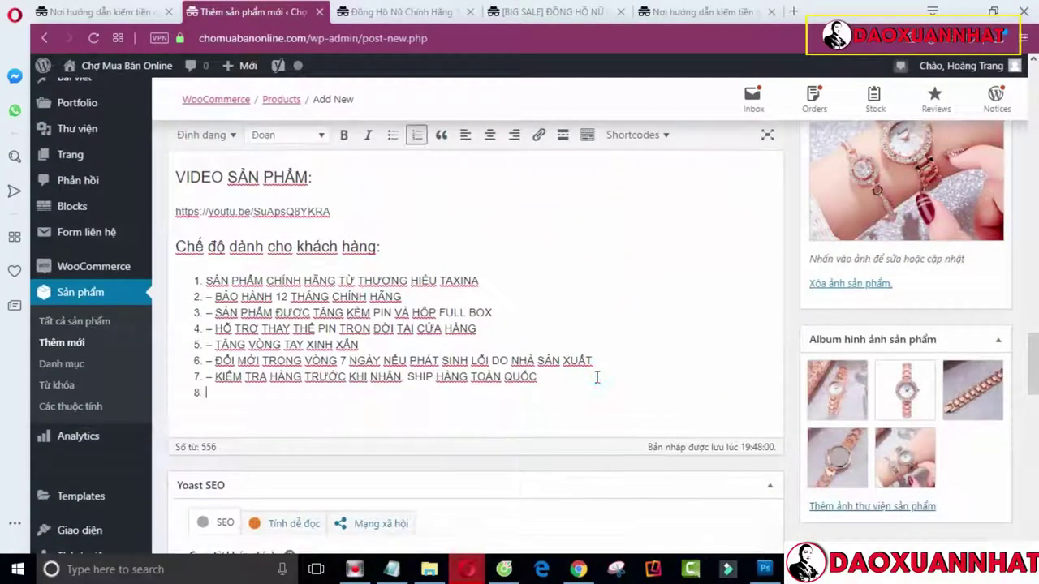
{"action": "left_click", "coordinate": [417, 135]}
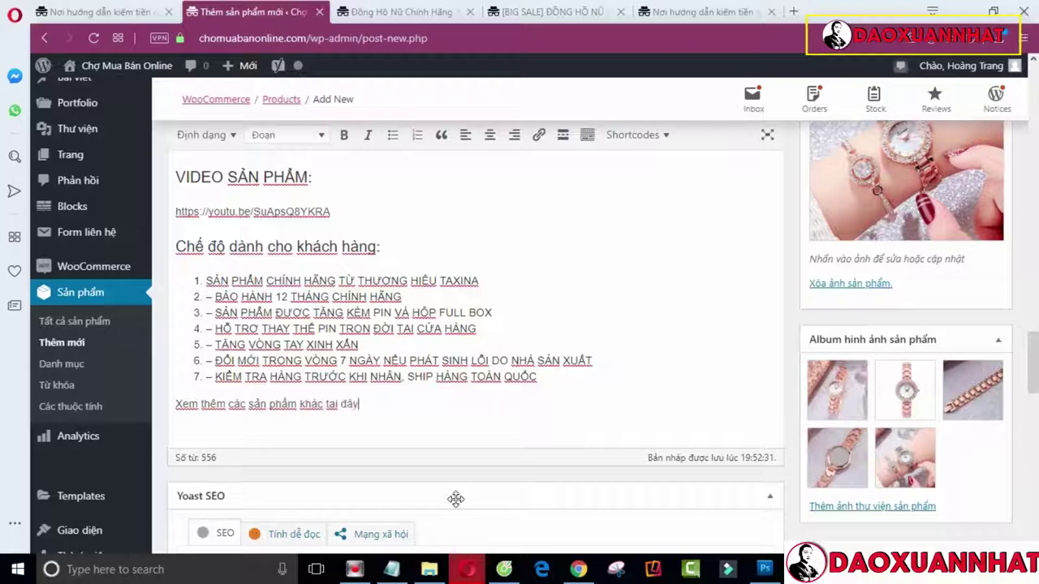
{"action": "type", "text": ":"}
Add the lines "Đồng hồ nam" and "Đồng Trẻ em" at the end of the description
{"action": "key", "text": "Return"}
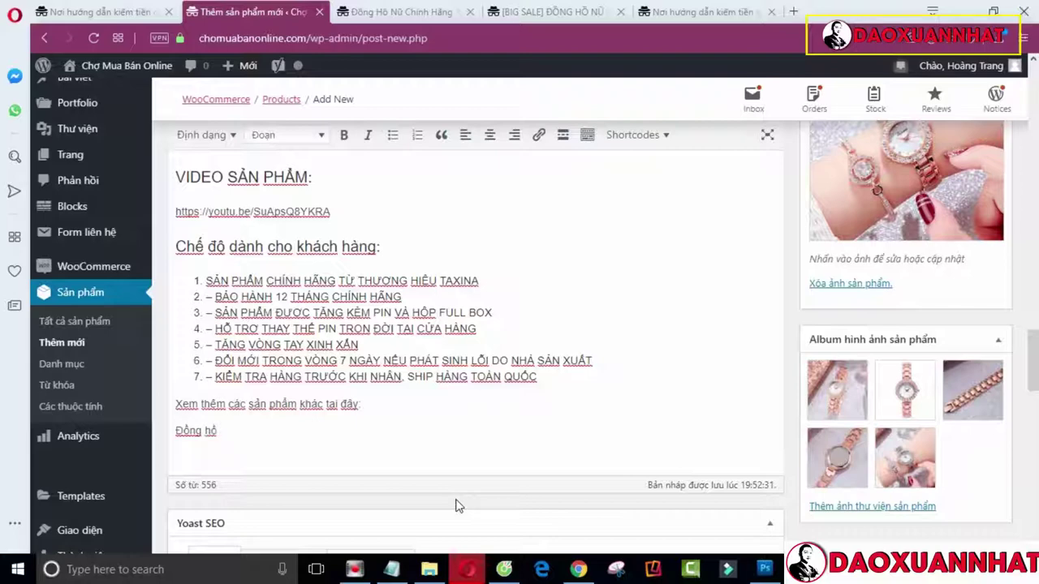
{"action": "key", "text": "Return"}
{"action": "type", "text": "D"}
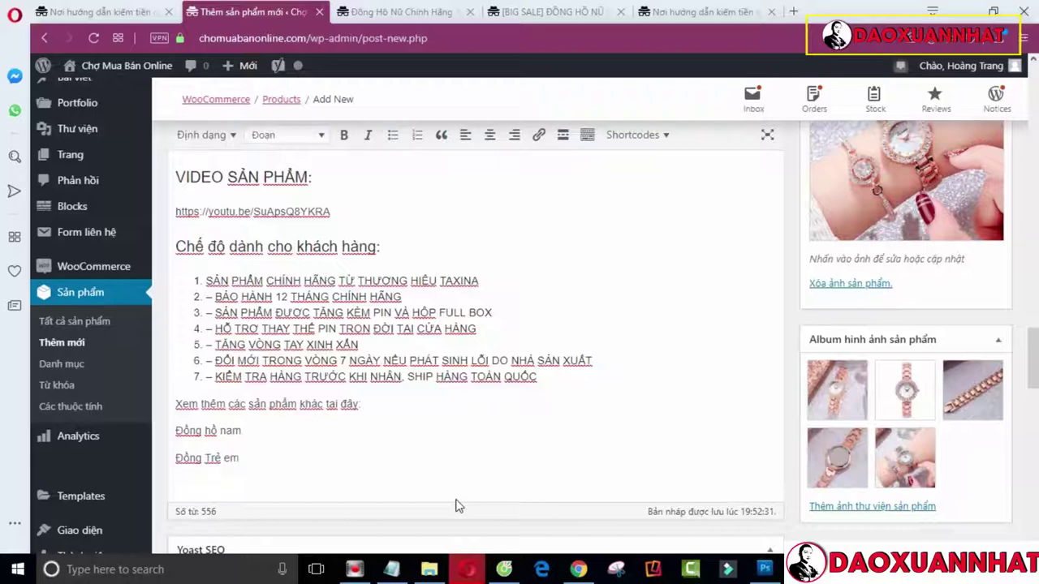
Link the "Đồng hồ nam" line at the end of the description to the placeholder address "#"
{"action": "triple_click", "coordinate": [249, 434]}
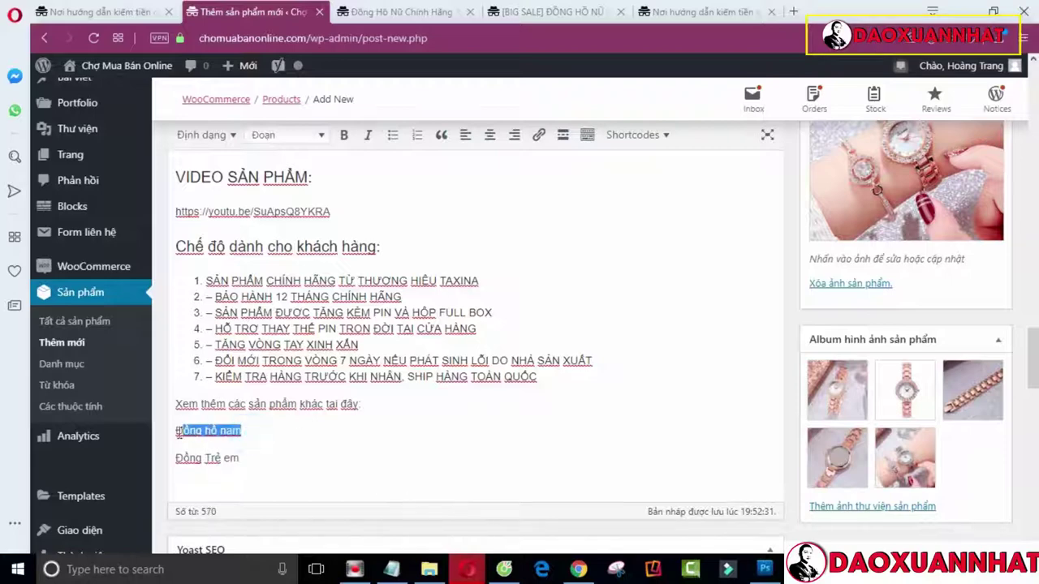
{"action": "left_click", "coordinate": [538, 135]}
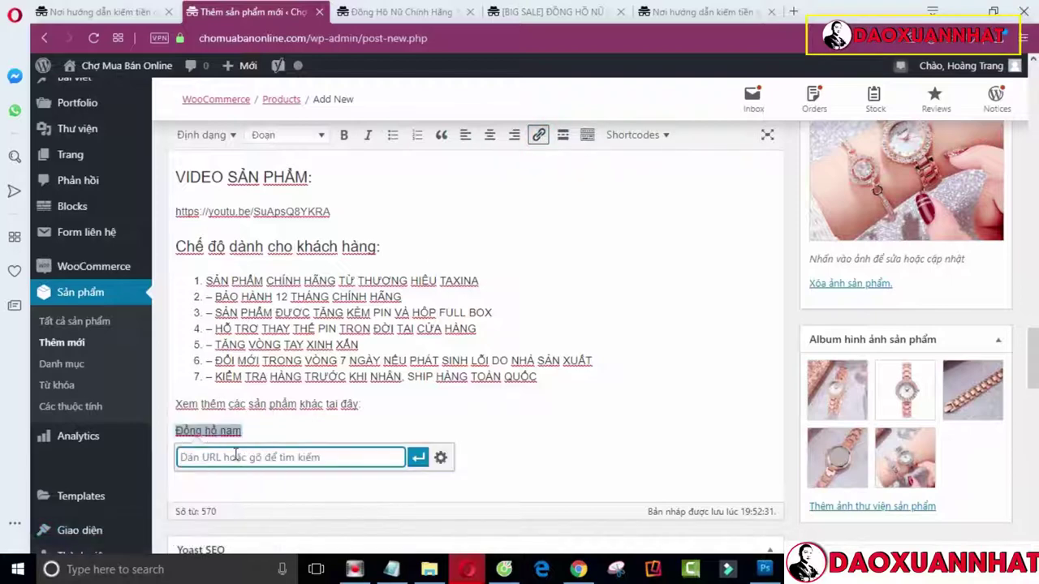
{"action": "type", "text": "#"}
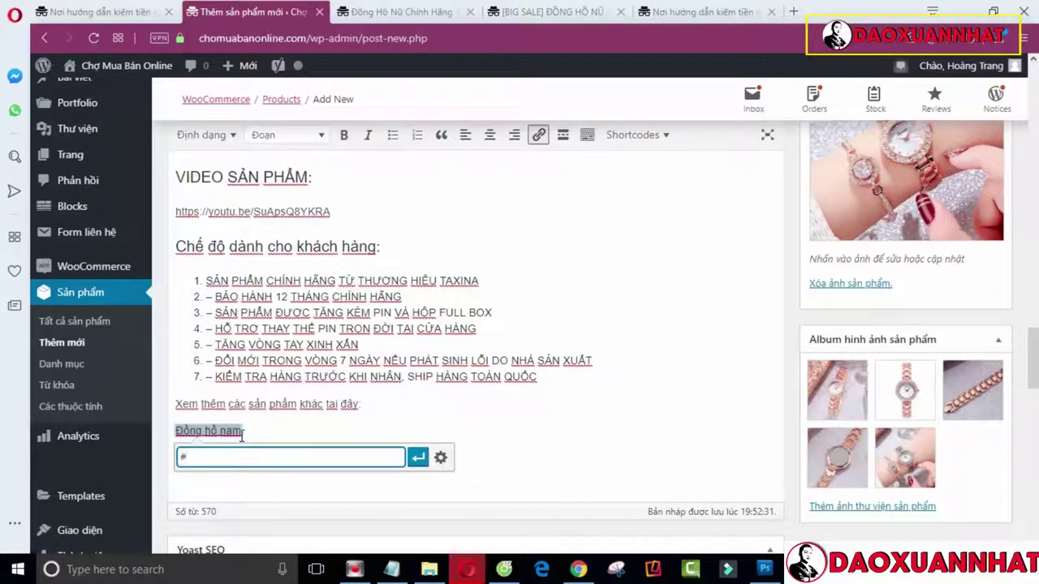
{"action": "left_click", "coordinate": [415, 458]}
{"action": "left_click", "coordinate": [262, 473]}
{"action": "key", "text": "Return"}
{"action": "type", "text": "Đồng Trẻ em"}
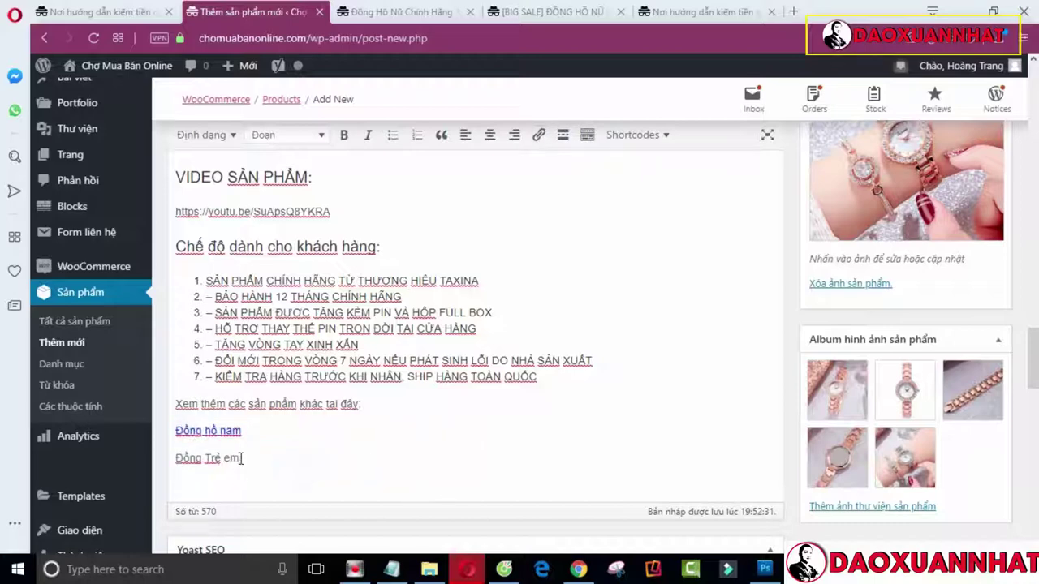
Link the "Đồng Trẻ em" line to the placeholder address "#" and check both linked lines
{"action": "left_click_drag", "start_coordinate": [238, 458], "coordinate": [165, 459]}
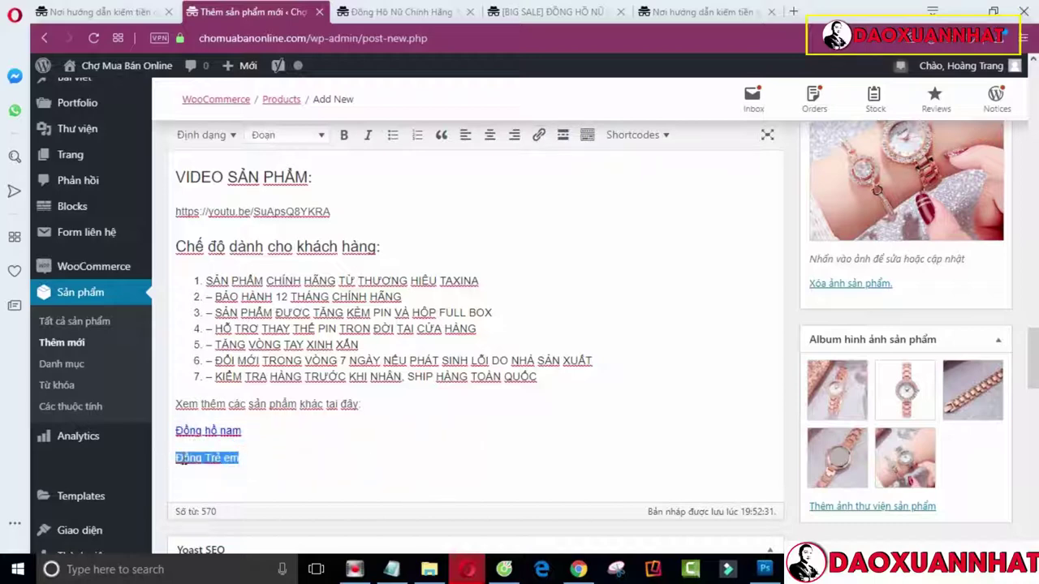
{"action": "left_click", "coordinate": [538, 136]}
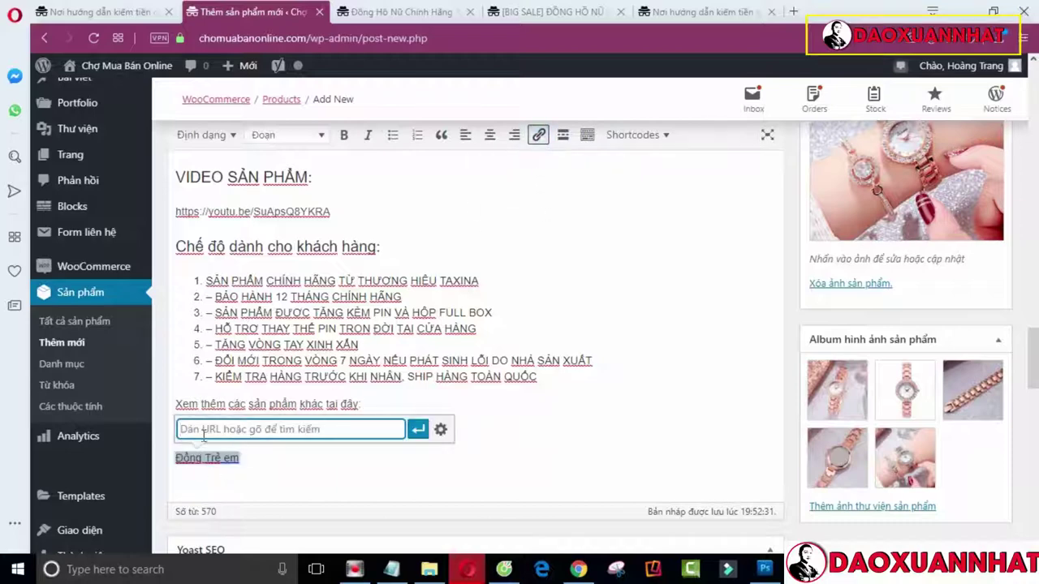
{"action": "type", "text": "#"}
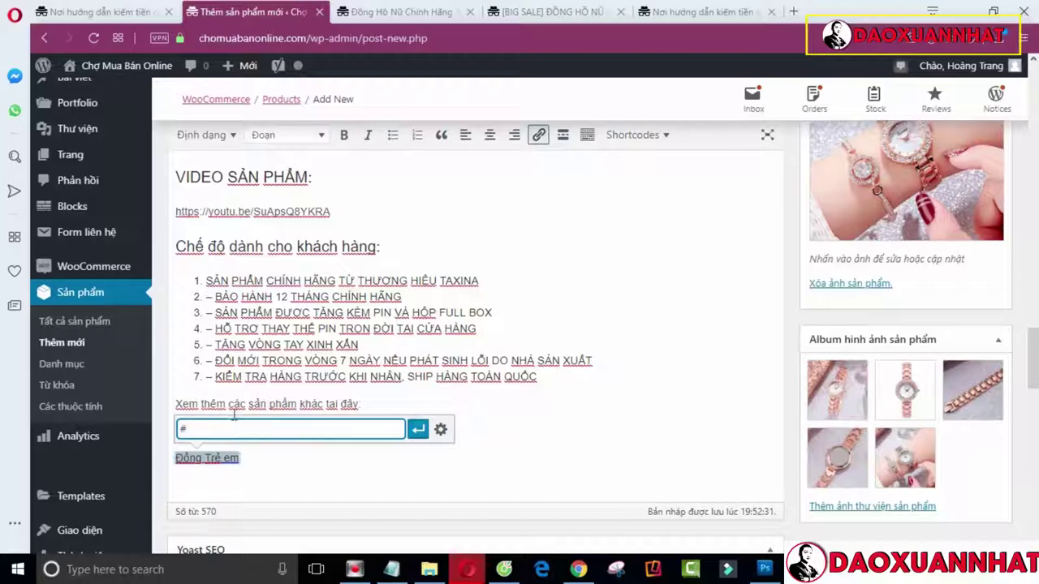
{"action": "left_click", "coordinate": [417, 428]}
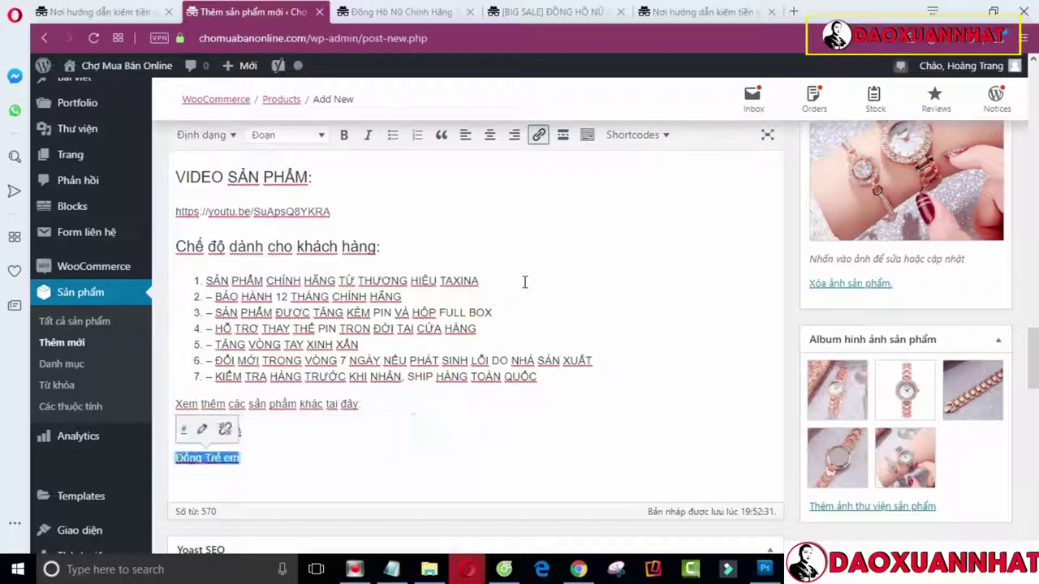
{"action": "triple_click", "coordinate": [311, 432]}
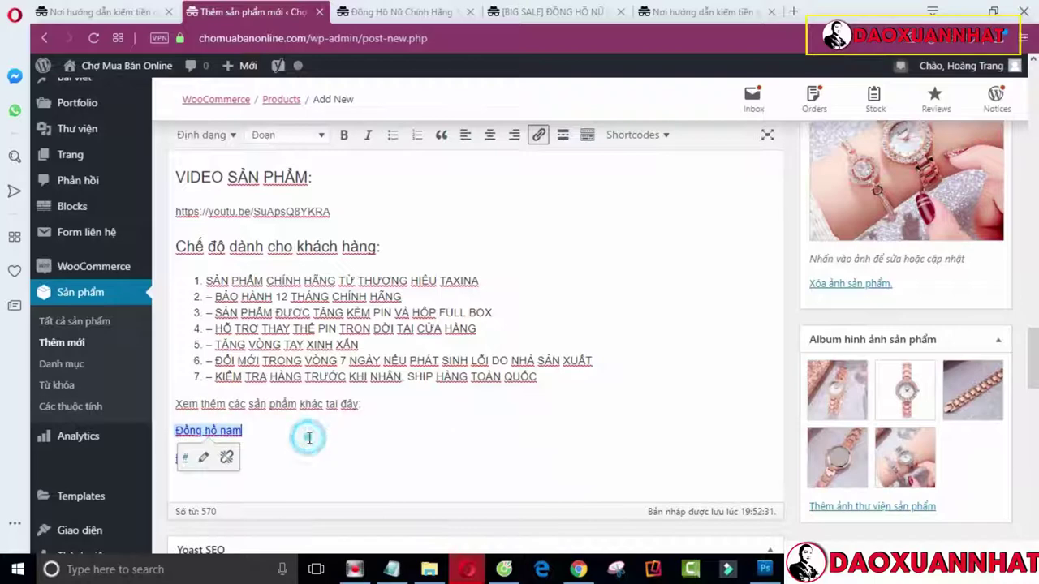
{"action": "triple_click", "coordinate": [192, 449]}
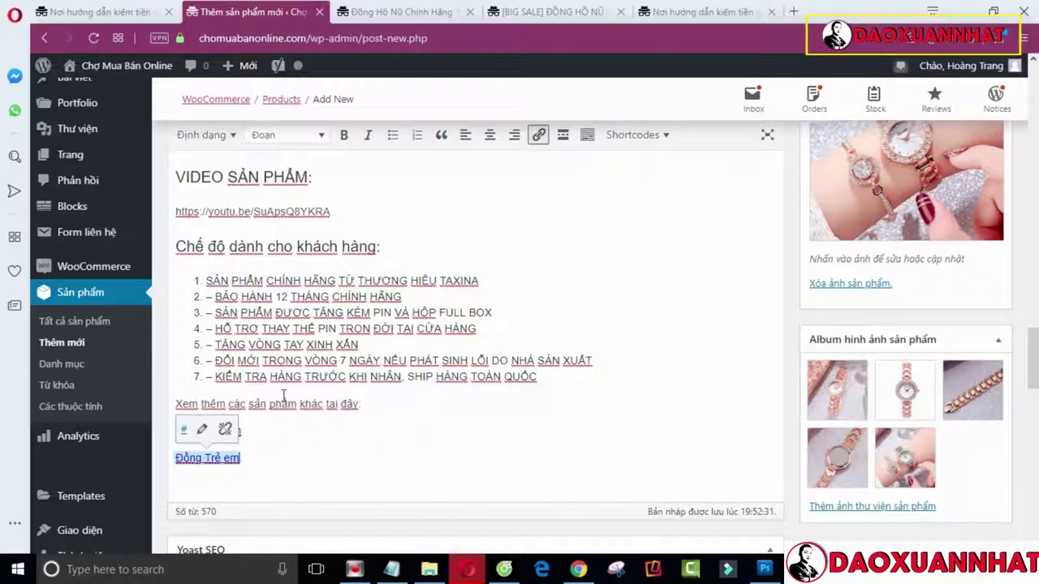
{"action": "left_click", "coordinate": [536, 322]}
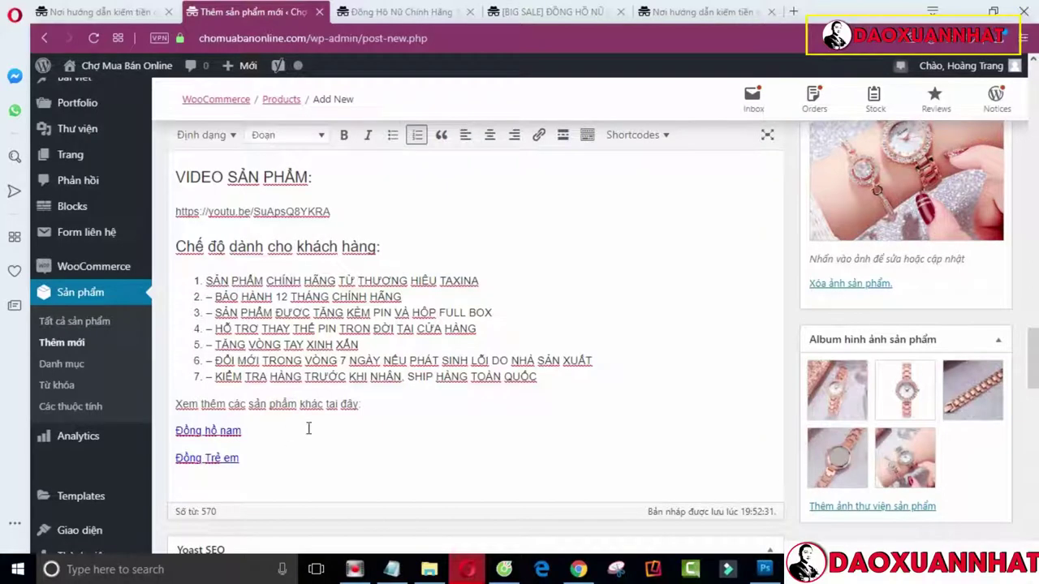
Remove the link from the "Đồng Trẻ em" line
{"action": "left_click", "coordinate": [241, 458]}
{"action": "left_click_drag", "start_coordinate": [241, 458], "coordinate": [167, 456]}
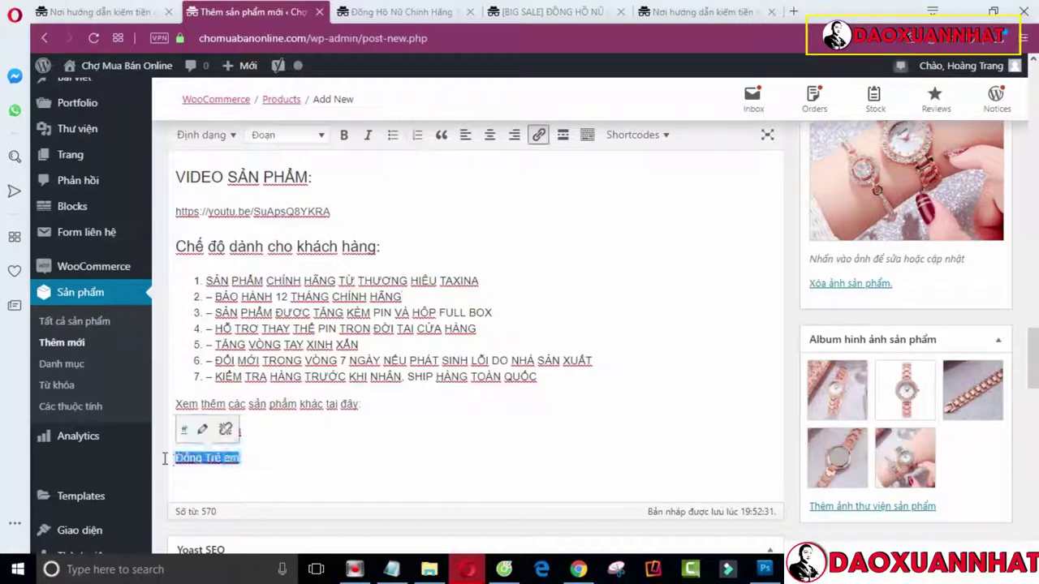
{"action": "left_click", "coordinate": [225, 430]}
{"action": "left_click", "coordinate": [347, 448]}
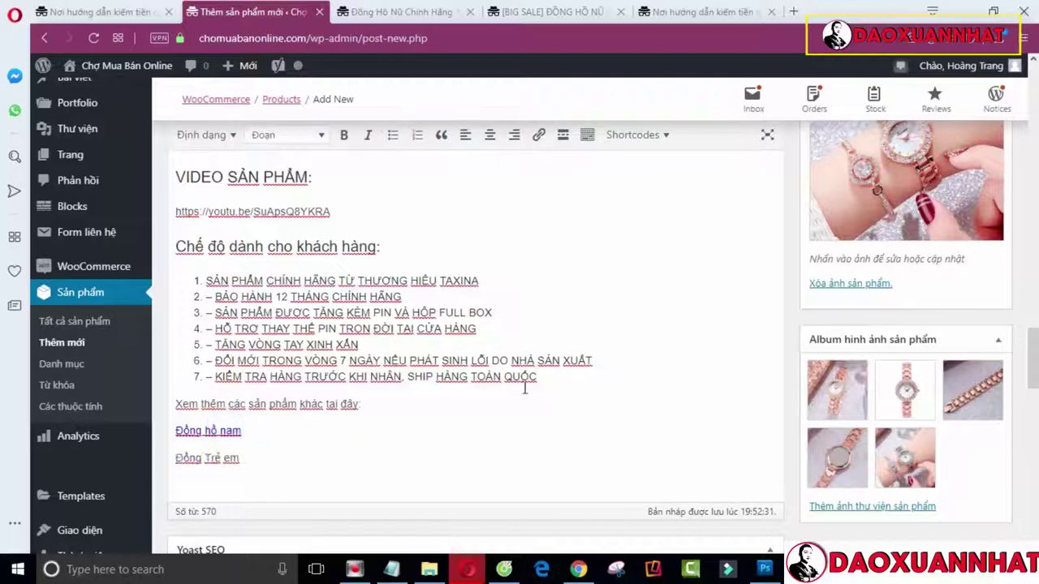
Check the product's category selection through the whole category list and publish the product
{"action": "left_click_drag", "start_coordinate": [1033, 378], "coordinate": [1033, 195]}
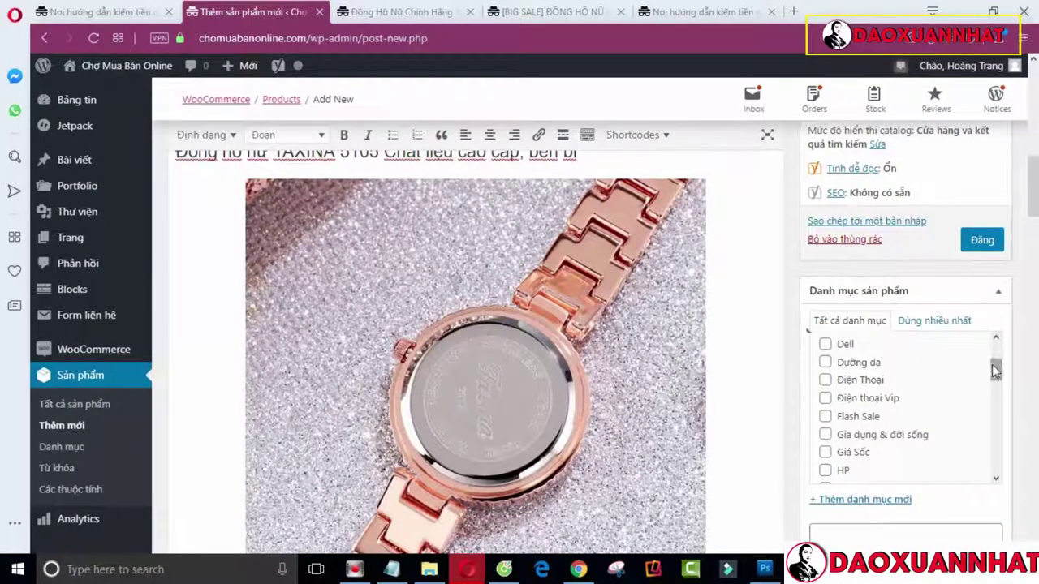
{"action": "left_click_drag", "start_coordinate": [990, 374], "coordinate": [994, 345]}
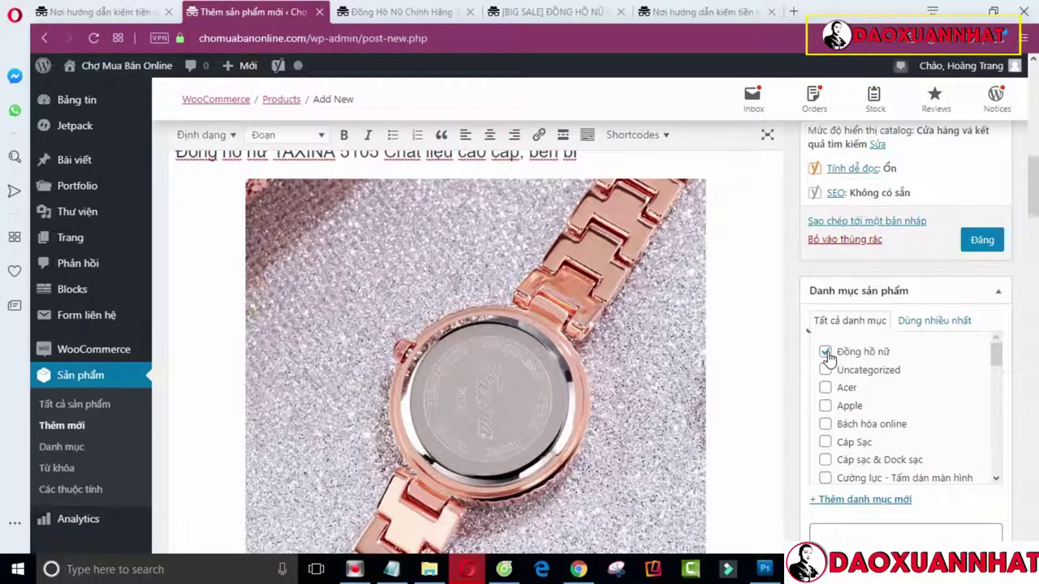
{"action": "left_click_drag", "start_coordinate": [995, 358], "coordinate": [993, 417]}
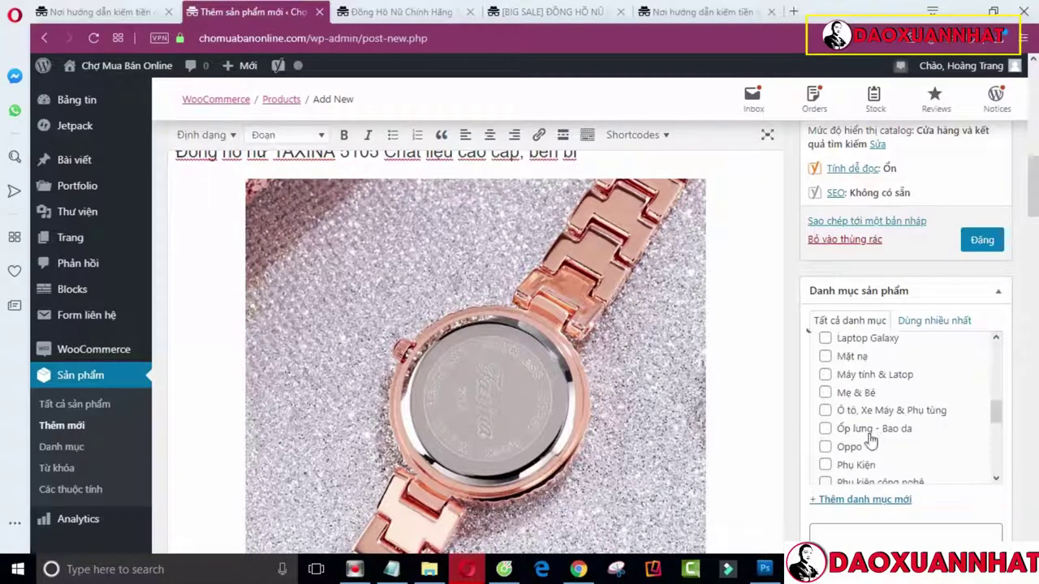
{"action": "scroll", "coordinate": [861, 431], "scroll_direction": "down", "scroll_amount": 4}
{"action": "scroll", "coordinate": [900, 451], "scroll_direction": "down", "scroll_amount": 4}
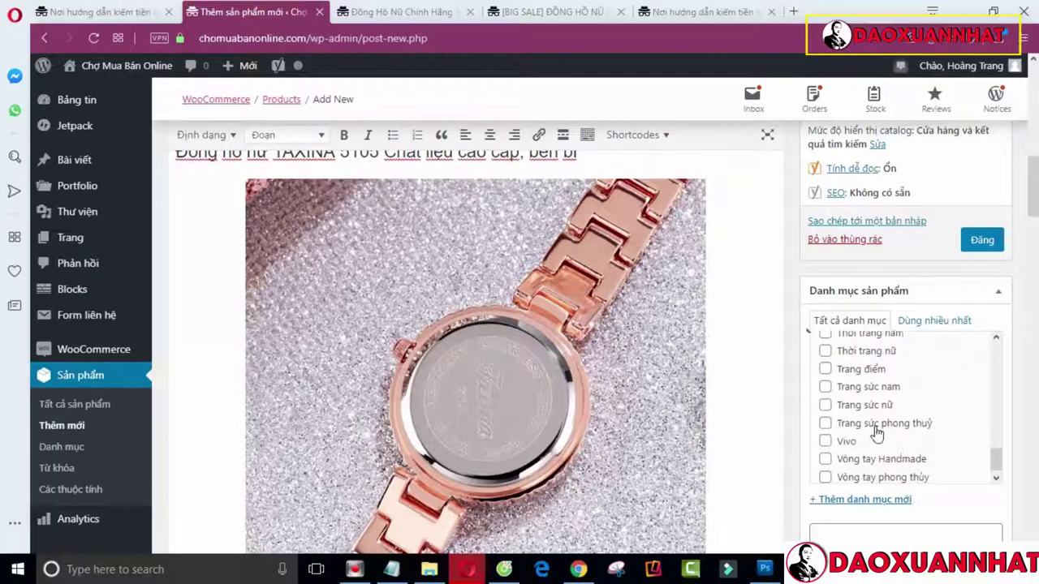
{"action": "scroll", "coordinate": [877, 434], "scroll_direction": "down", "scroll_amount": 1}
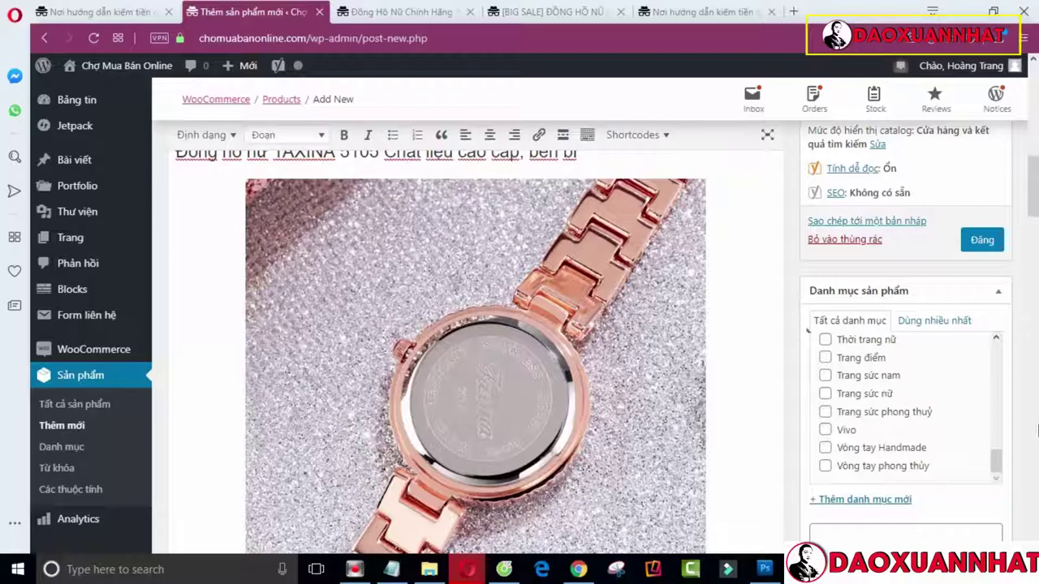
{"action": "left_click_drag", "start_coordinate": [1032, 162], "coordinate": [1033, 114]}
{"action": "left_click", "coordinate": [978, 345]}
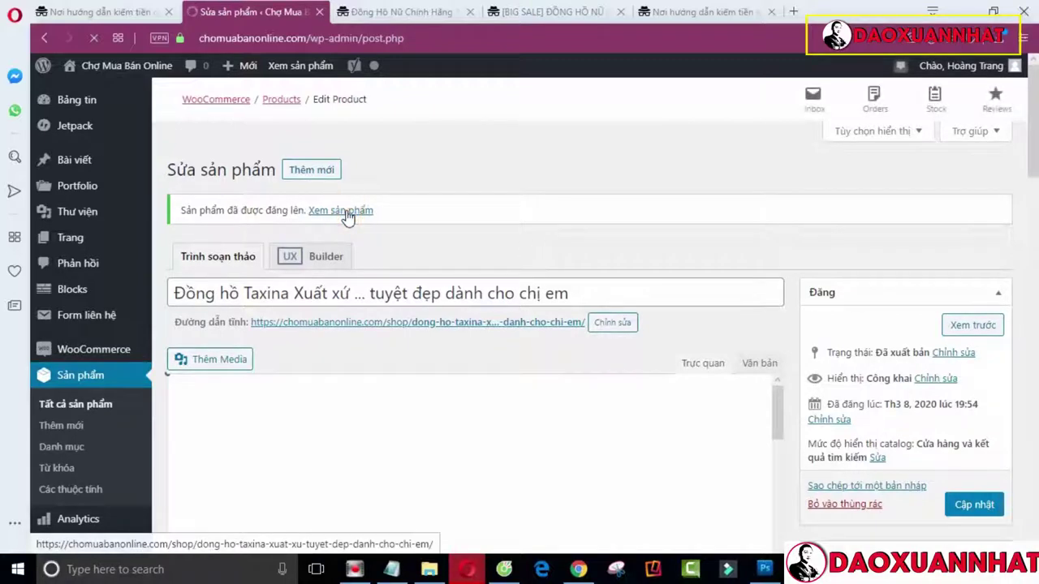
Open the published product page in a new tab and browse its gallery photos, prices and short description
{"action": "right_click", "coordinate": [357, 215]}
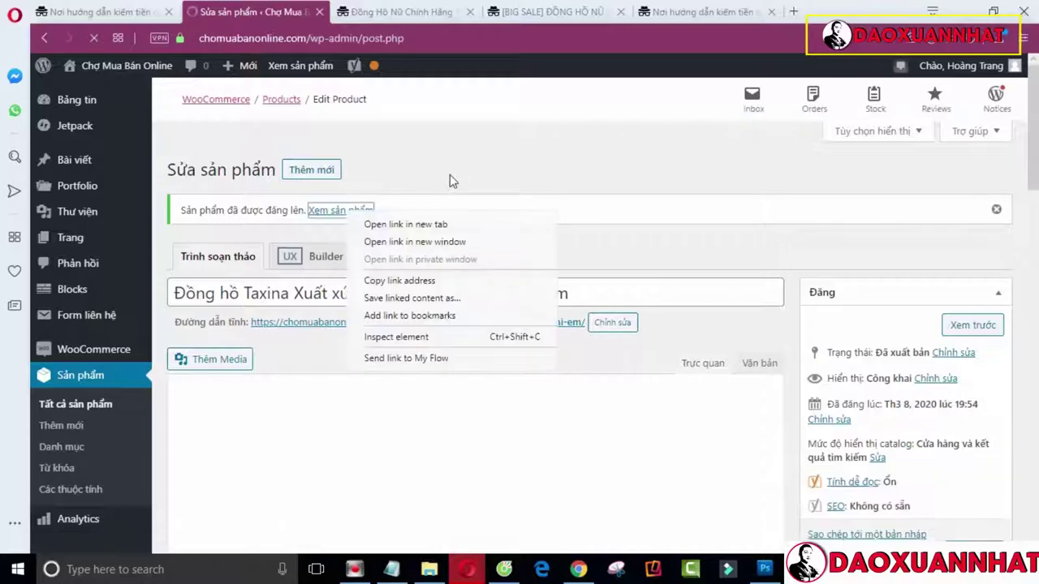
{"action": "left_click", "coordinate": [450, 224]}
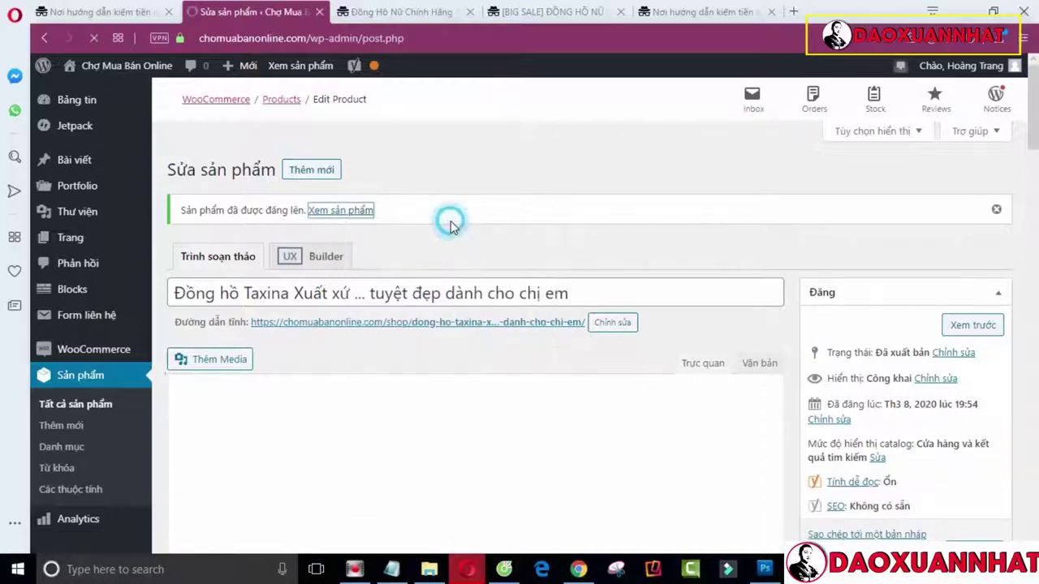
{"action": "left_click", "coordinate": [383, 13]}
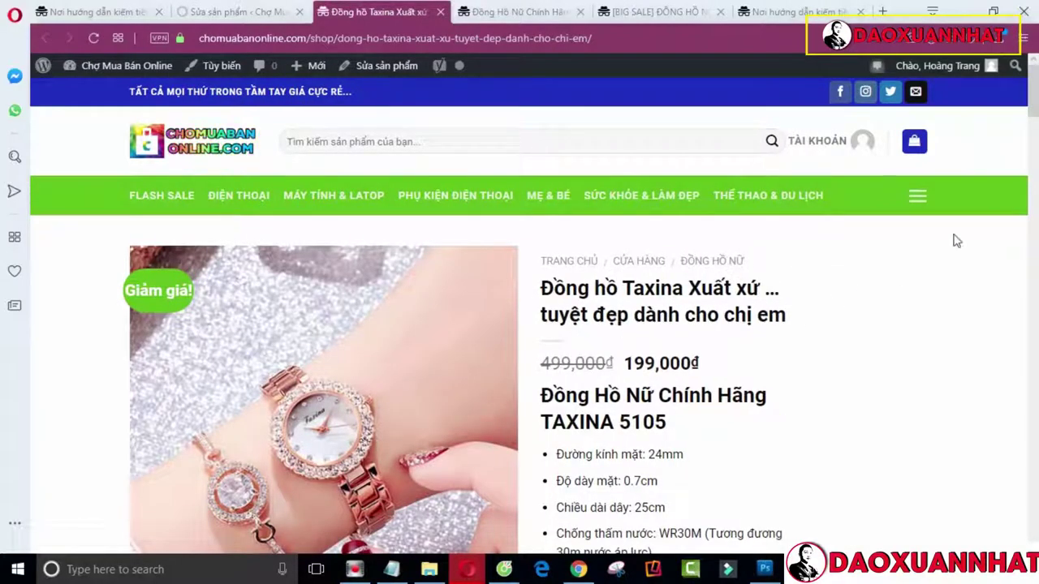
{"action": "mouse_move", "coordinate": [1032, 85]}
{"action": "left_mouse_down"}
{"action": "mouse_move", "coordinate": [1032, 145]}
{"action": "mouse_move", "coordinate": [1032, 99]}
{"action": "left_mouse_up"}
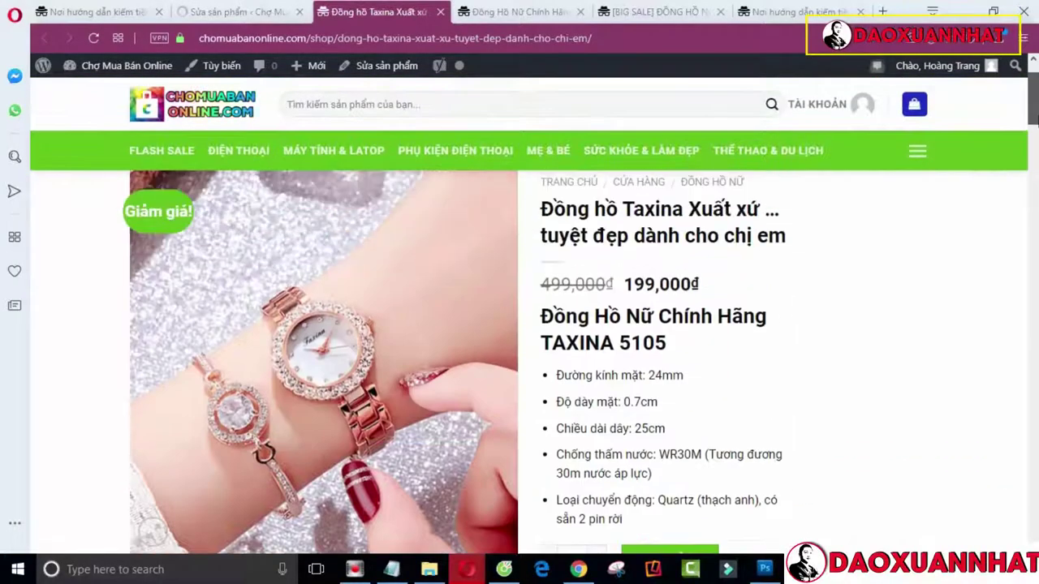
{"action": "scroll", "coordinate": [487, 292], "scroll_direction": "down", "scroll_amount": 1}
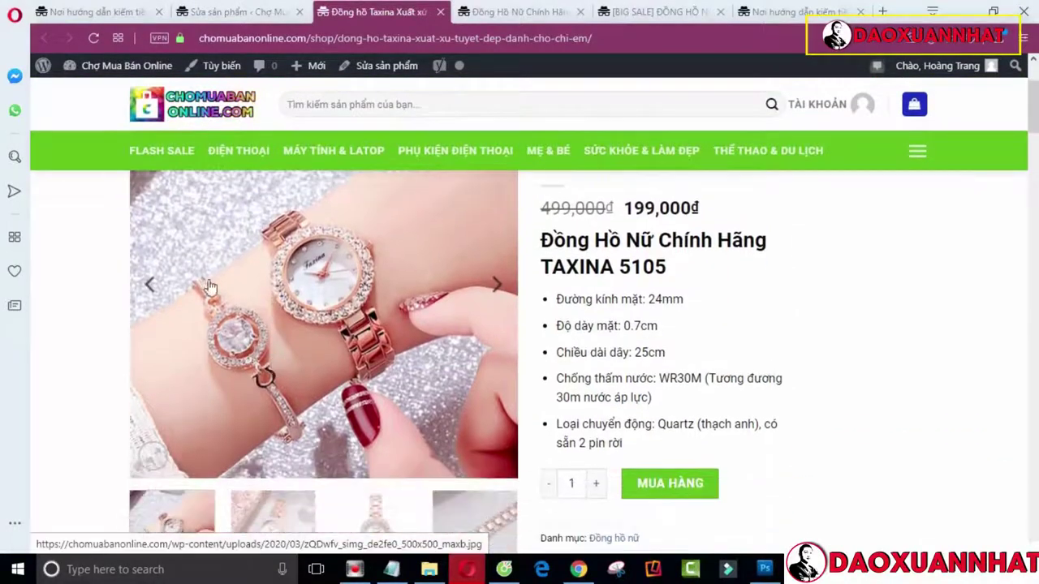
{"action": "left_click", "coordinate": [500, 288]}
{"action": "left_click", "coordinate": [499, 288]}
{"action": "left_click", "coordinate": [499, 288]}
{"action": "scroll", "coordinate": [420, 297], "scroll_direction": "up", "scroll_amount": 1}
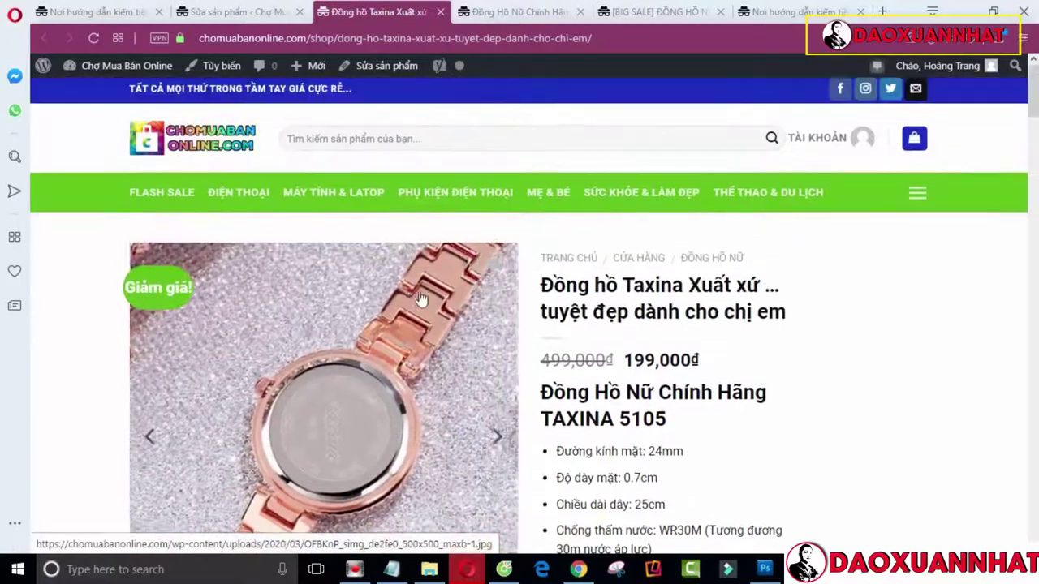
Examine the category, tag, full description and embedded video on the published product page
{"action": "scroll", "coordinate": [420, 297], "scroll_direction": "down", "scroll_amount": 4}
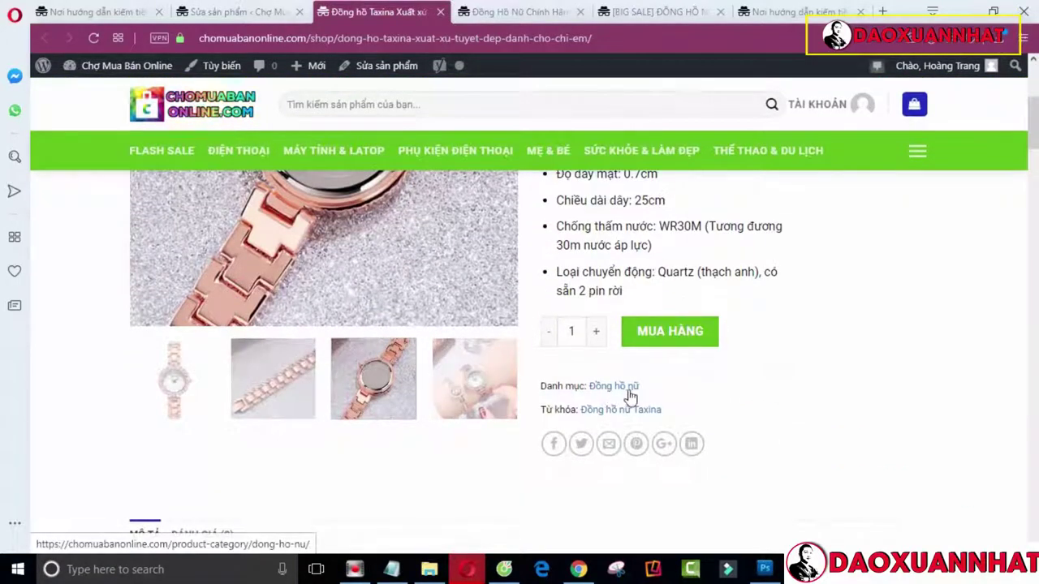
{"action": "scroll", "coordinate": [633, 402], "scroll_direction": "down", "scroll_amount": 2}
{"action": "scroll", "coordinate": [467, 377], "scroll_direction": "down", "scroll_amount": 7}
{"action": "scroll", "coordinate": [791, 398], "scroll_direction": "down", "scroll_amount": 15}
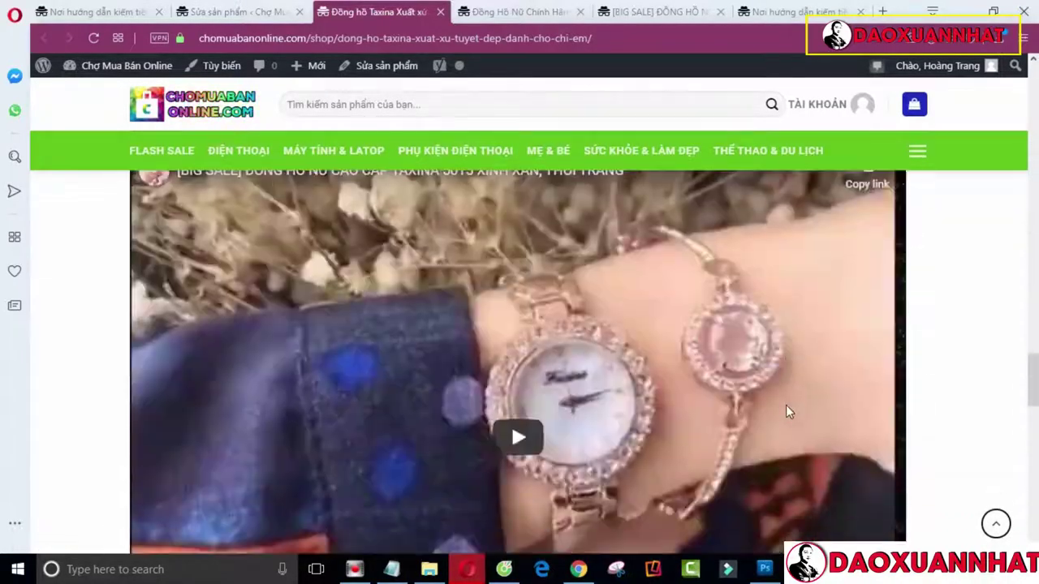
{"action": "scroll", "coordinate": [786, 405], "scroll_direction": "up", "scroll_amount": 3}
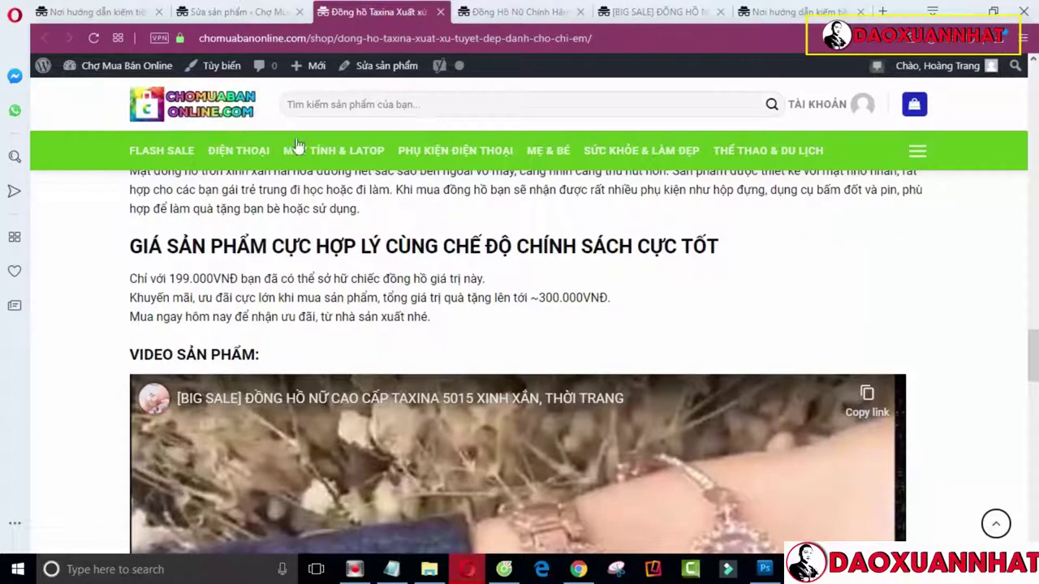
{"action": "left_click", "coordinate": [258, 12]}
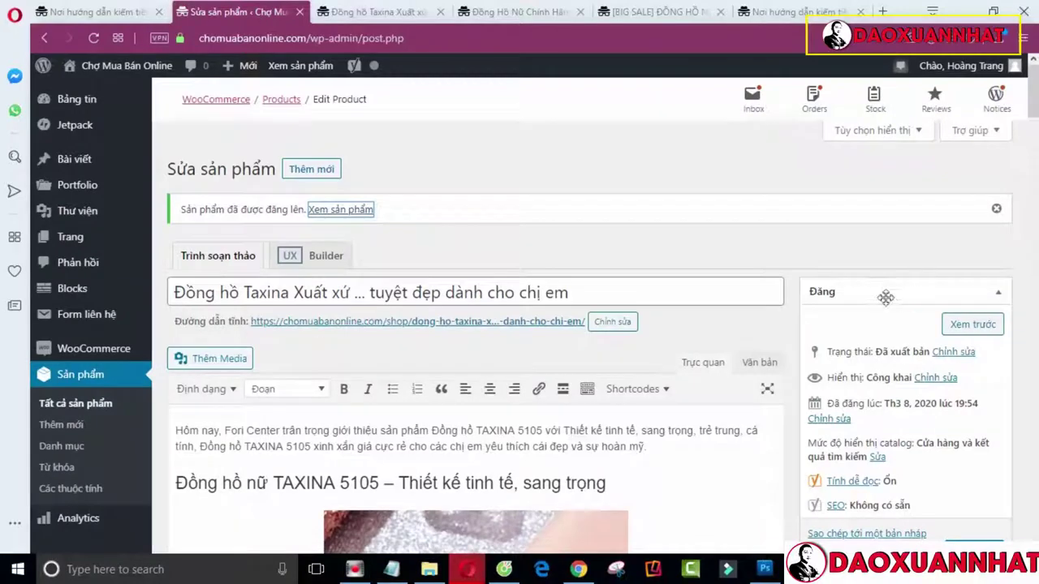
{"action": "left_click", "coordinate": [229, 367]}
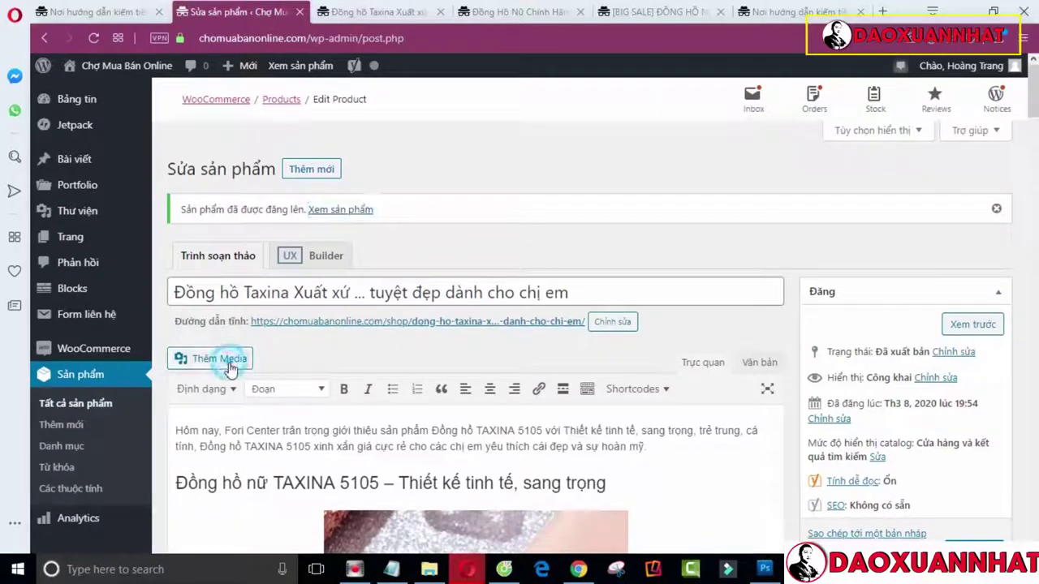
{"action": "left_click", "coordinate": [86, 278]}
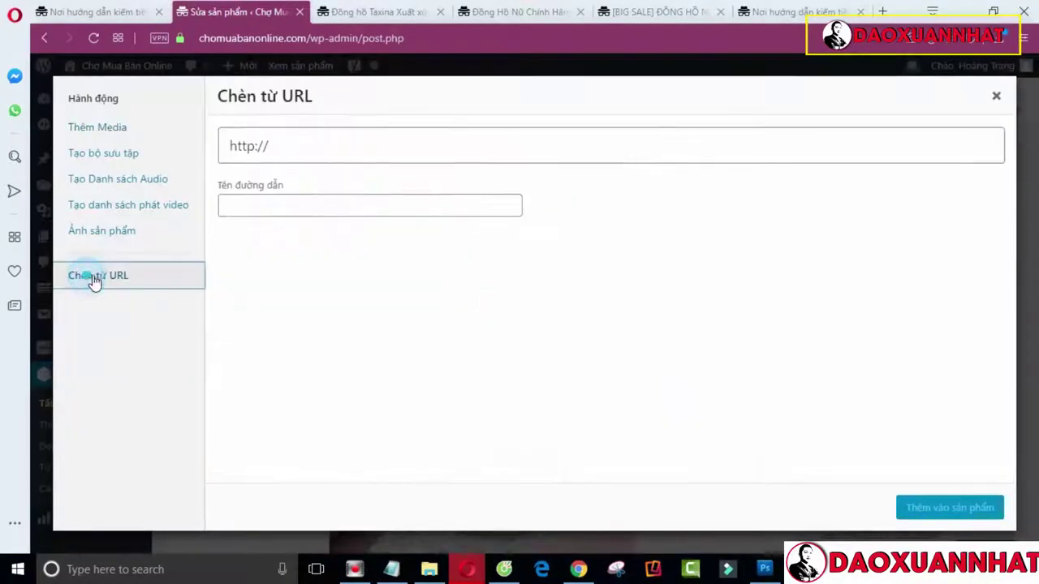
{"action": "left_click", "coordinate": [996, 93]}
In the product editor, delete the embedded video under "VIDEO SẢN PHẨM:" and paste its YouTube link back in the same place
{"action": "left_click_drag", "start_coordinate": [1032, 97], "coordinate": [1033, 333]}
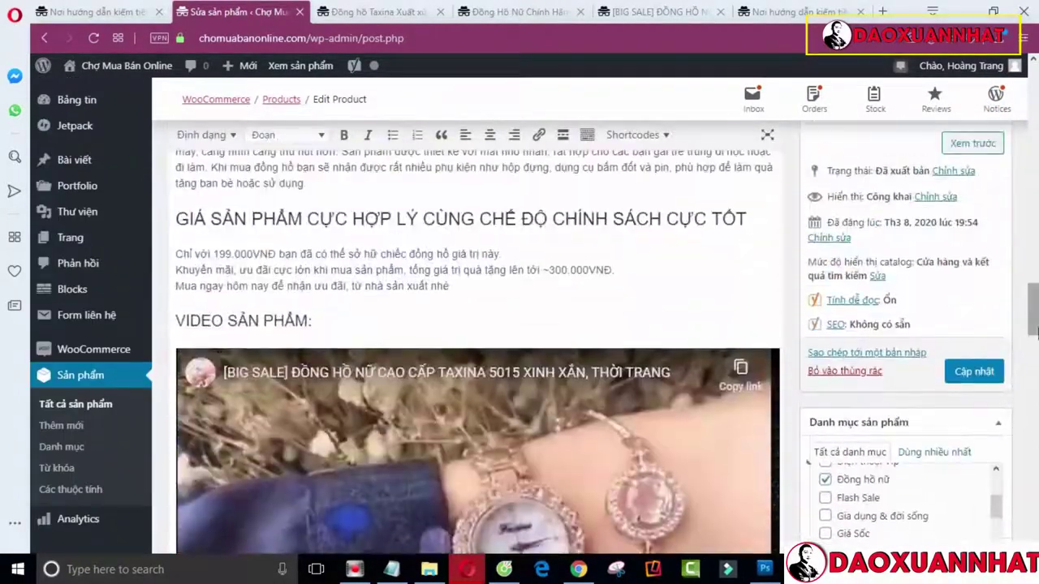
{"action": "left_click", "coordinate": [743, 372]}
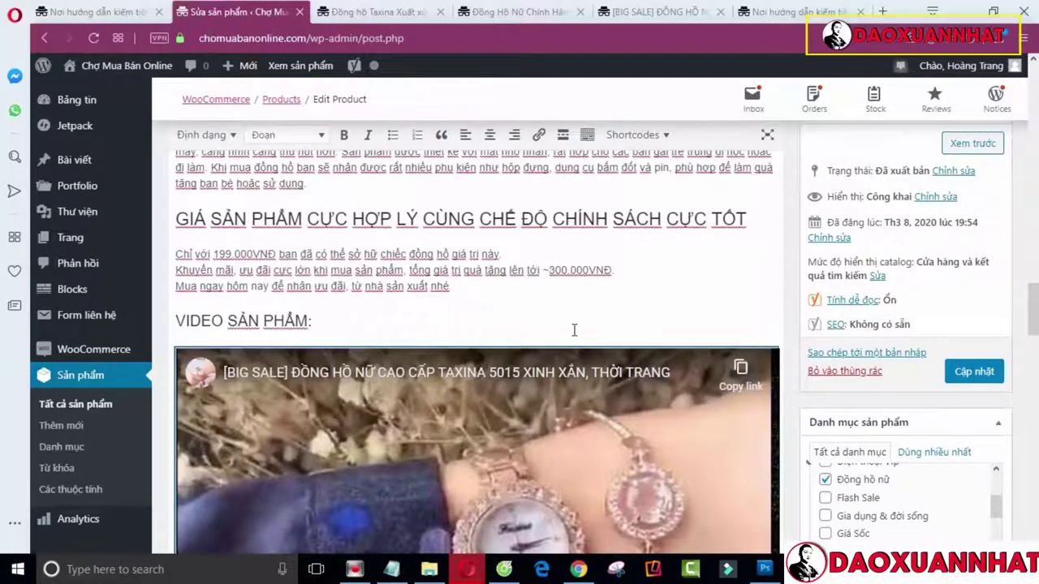
{"action": "key", "text": "Delete"}
{"action": "key", "text": "Return"}
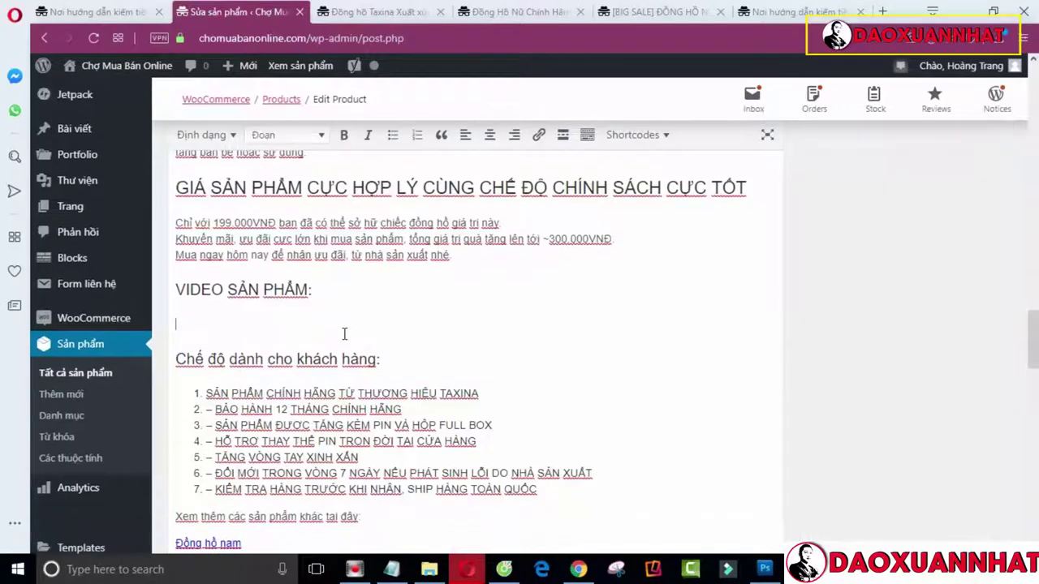
{"action": "key", "text": "ctrl+v"}
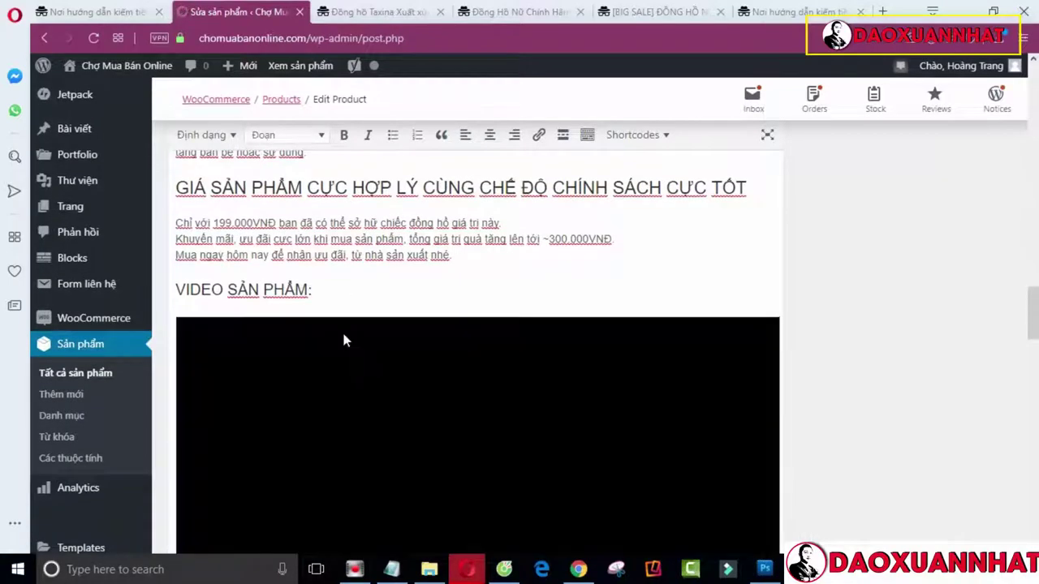
{"action": "scroll", "coordinate": [500, 333], "scroll_direction": "down", "scroll_amount": 10}
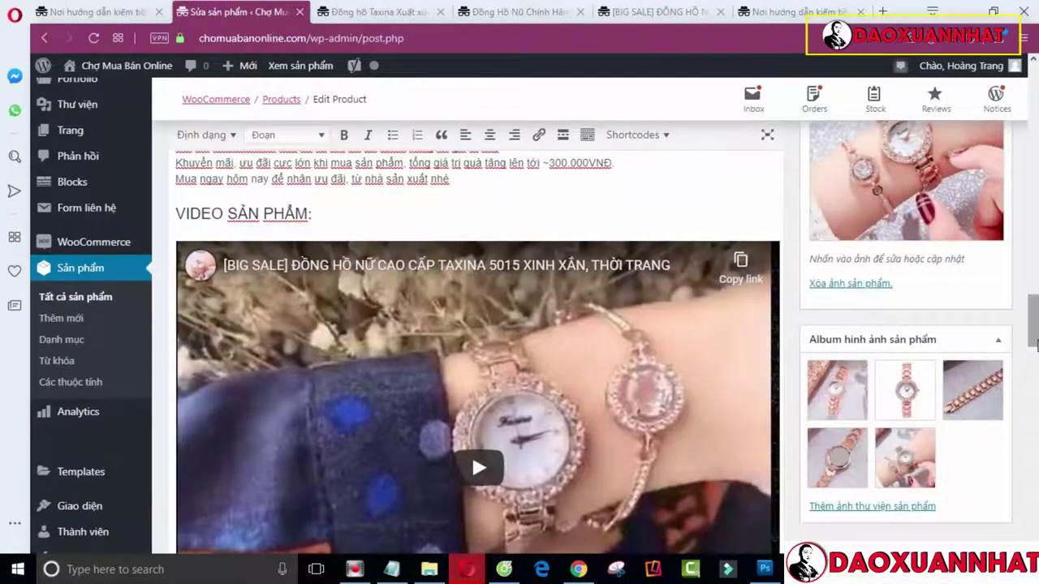
{"action": "scroll", "coordinate": [476, 341], "scroll_direction": "up", "scroll_amount": 15}
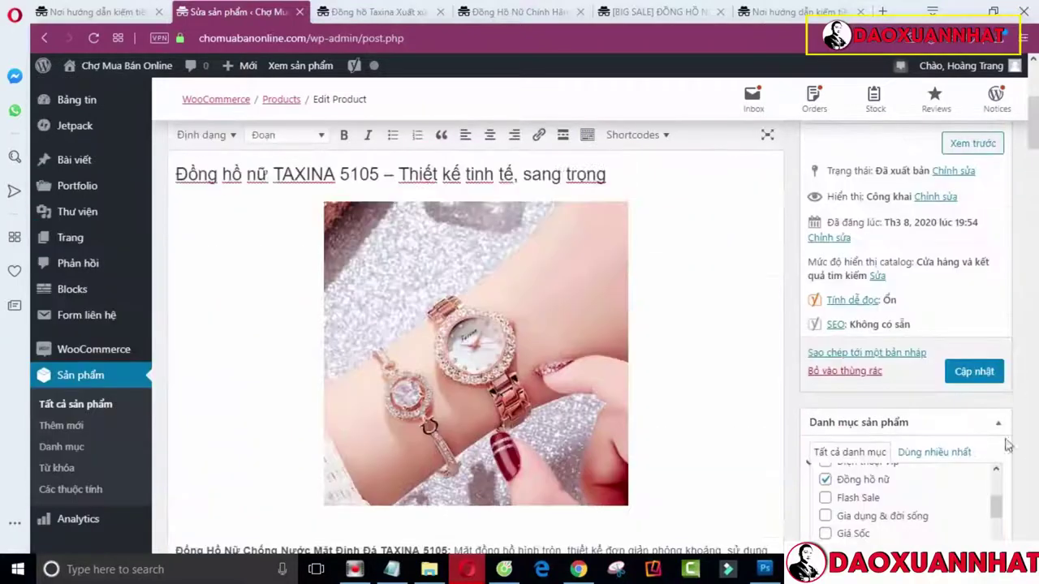
On the published product page, test the "Đồng hồ nam" link and examine the related-product lines closing the description
{"action": "left_click", "coordinate": [379, 12]}
{"action": "left_click_drag", "start_coordinate": [1033, 355], "coordinate": [1035, 451]}
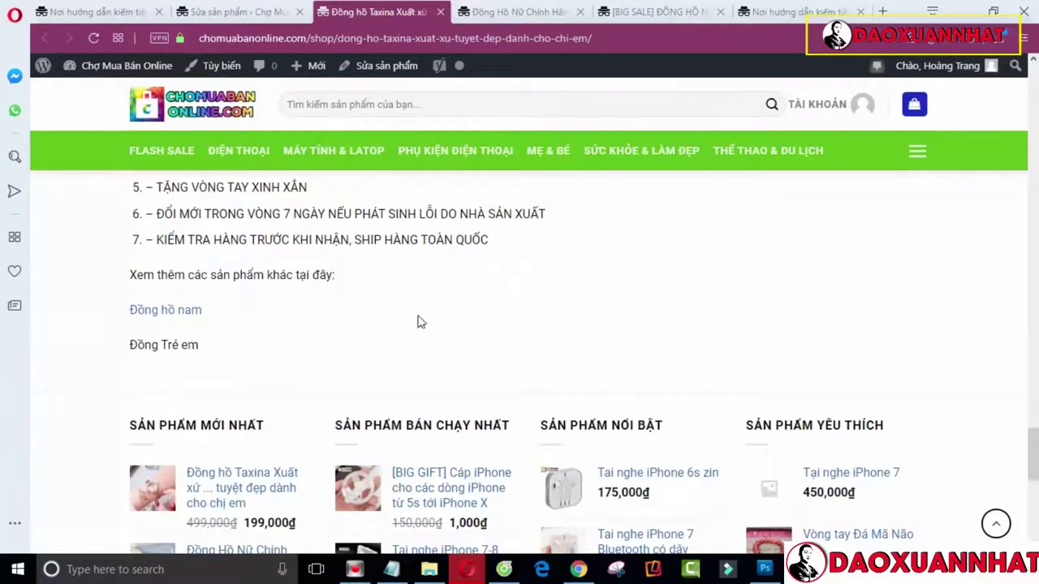
{"action": "left_click", "coordinate": [170, 312]}
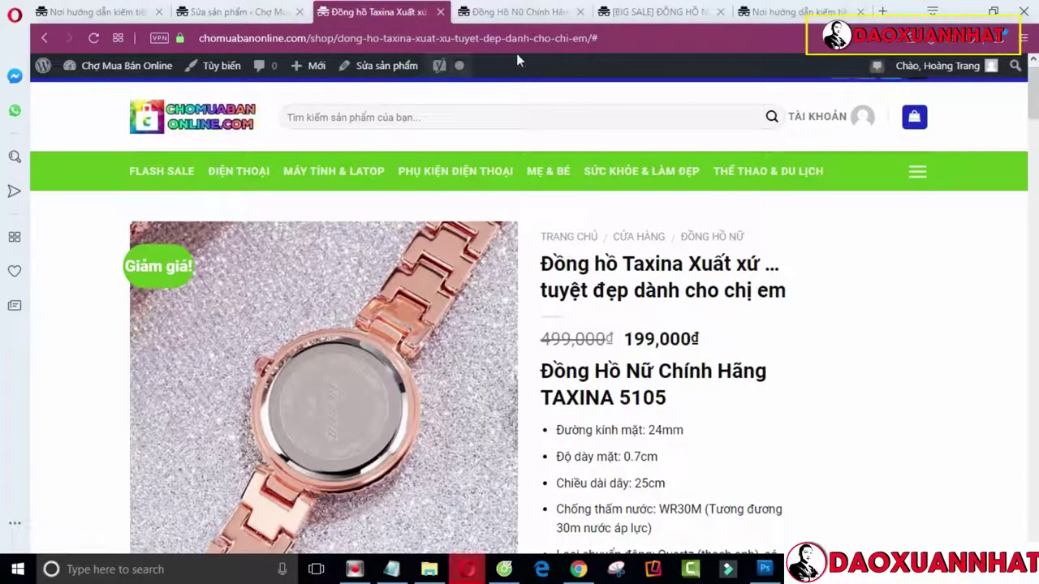
{"action": "left_click_drag", "start_coordinate": [1033, 97], "coordinate": [1035, 493]}
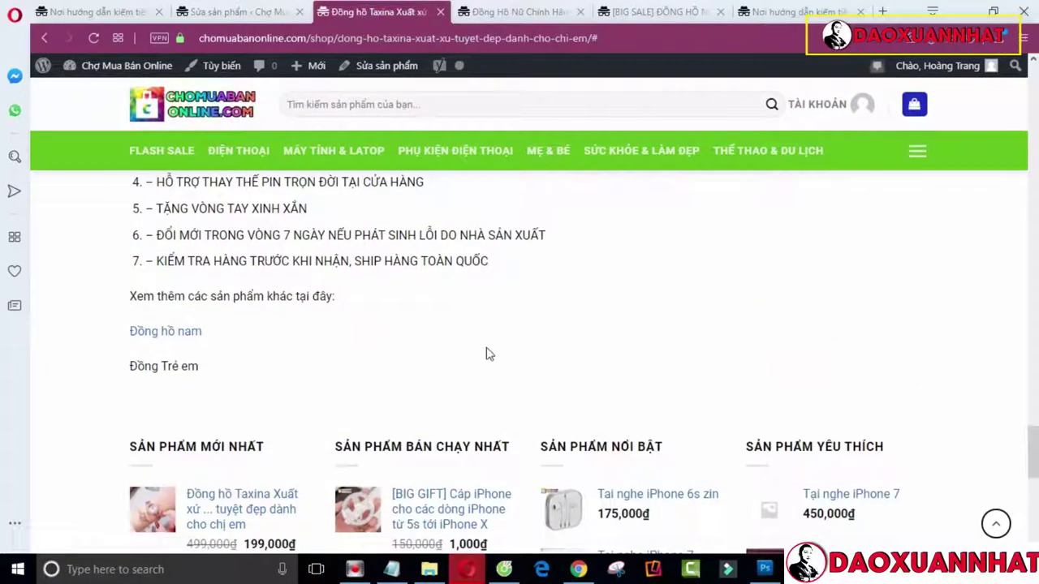